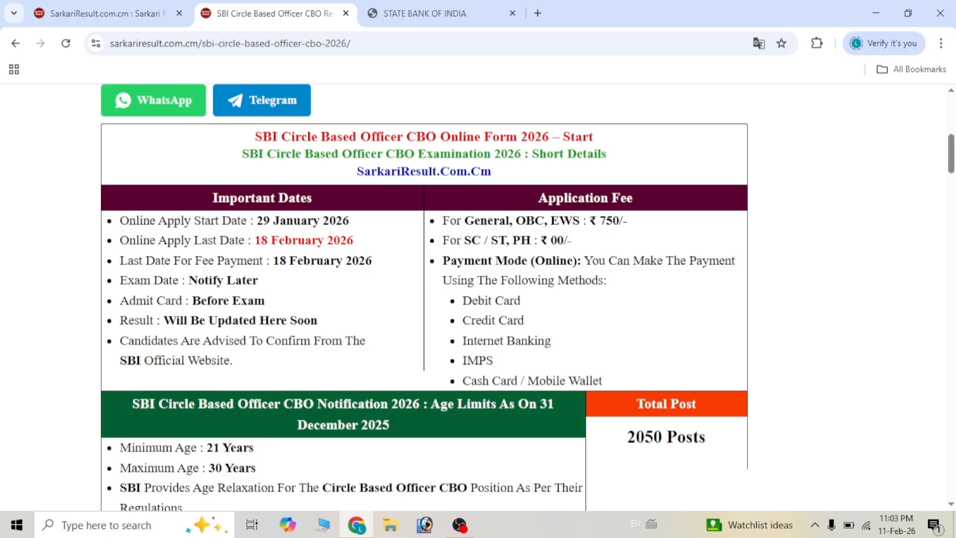
Review the important dates, application fee and age limits for the SBI CBO 2026 form, and switch to the State Bank of India notification.
{"action": "scroll", "coordinate": [373, 250], "scroll_direction": "down", "scroll_amount": 1}
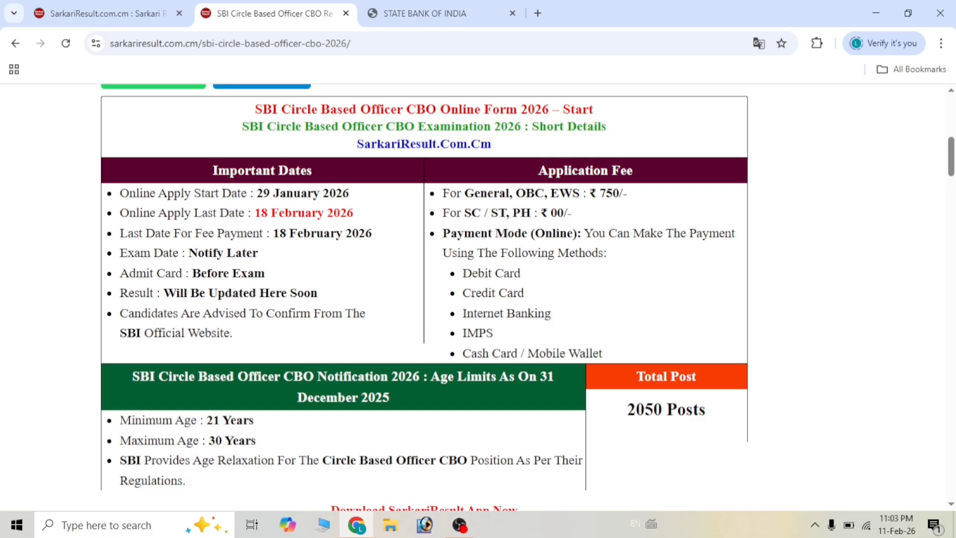
{"action": "scroll", "coordinate": [337, 262], "scroll_direction": "down", "scroll_amount": 1}
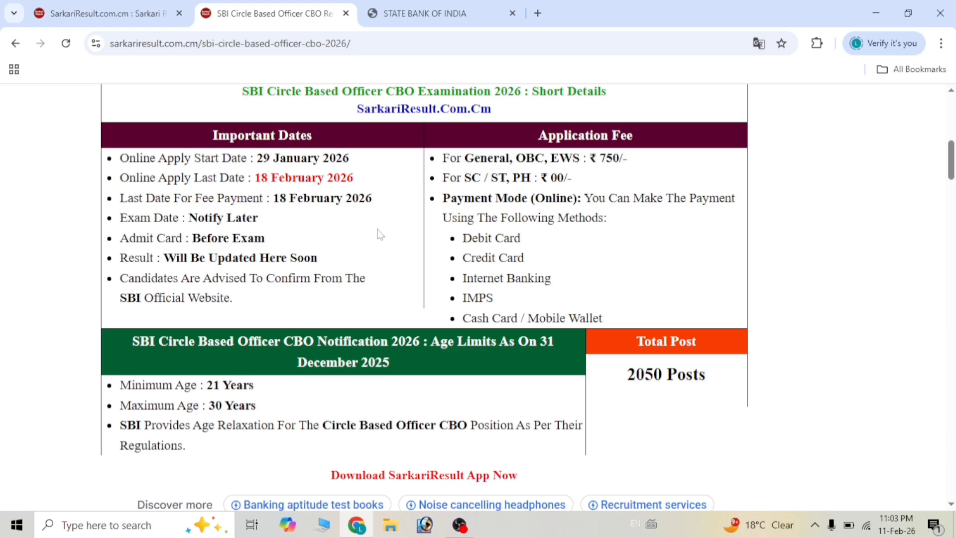
{"action": "scroll", "coordinate": [378, 233], "scroll_direction": "down", "scroll_amount": 1}
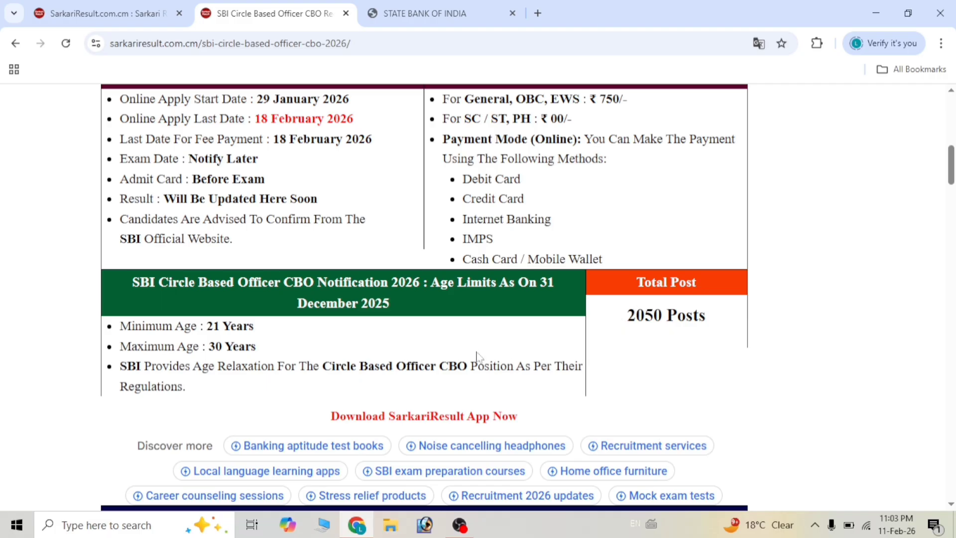
{"action": "left_click", "coordinate": [424, 13]}
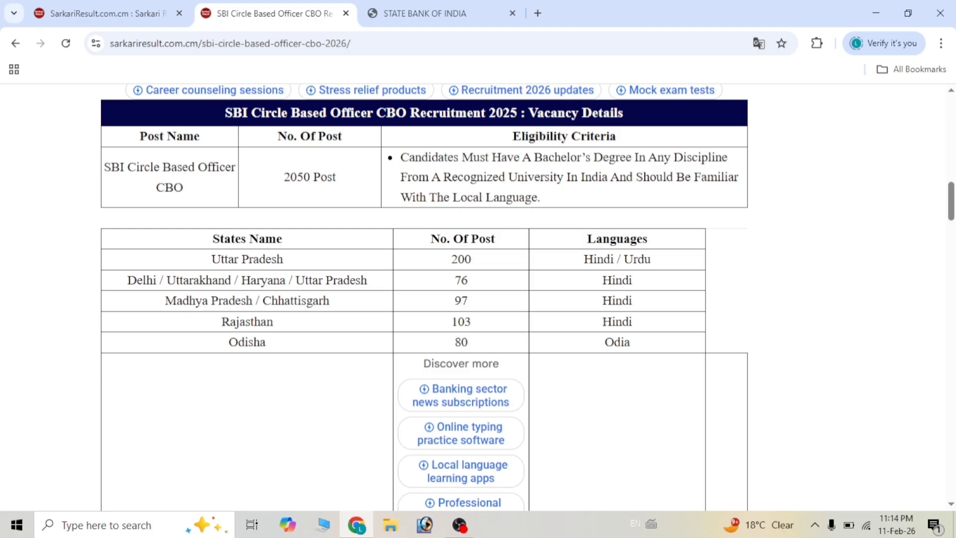
Examine the state-wise vacancies and languages, the form-filling instructions, the mode of selection and the application links for the SBI CBO recruitment.
{"action": "scroll", "coordinate": [642, 267], "scroll_direction": "down", "scroll_amount": 2}
{"action": "scroll", "coordinate": [642, 267], "scroll_direction": "down", "scroll_amount": 1}
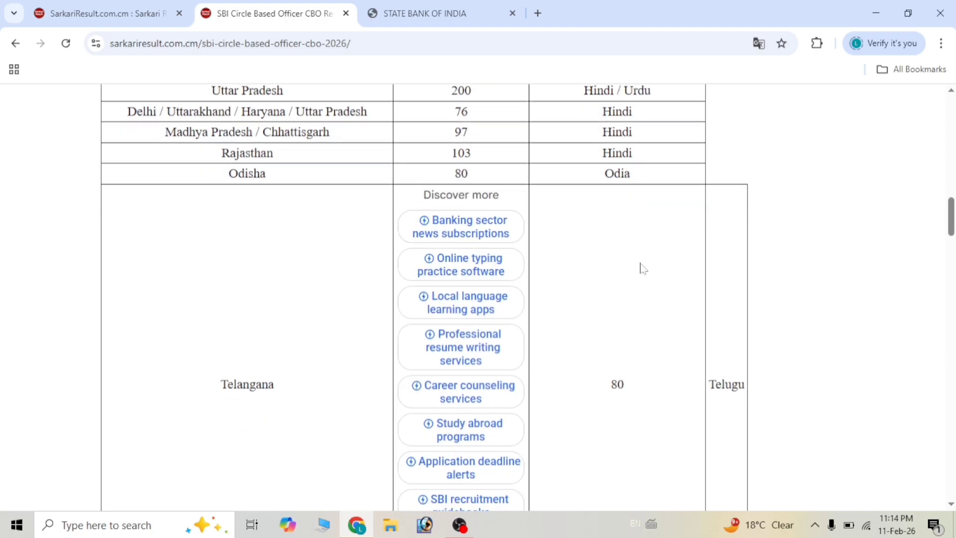
{"action": "scroll", "coordinate": [642, 268], "scroll_direction": "down", "scroll_amount": 1}
{"action": "scroll", "coordinate": [642, 268], "scroll_direction": "down", "scroll_amount": 2}
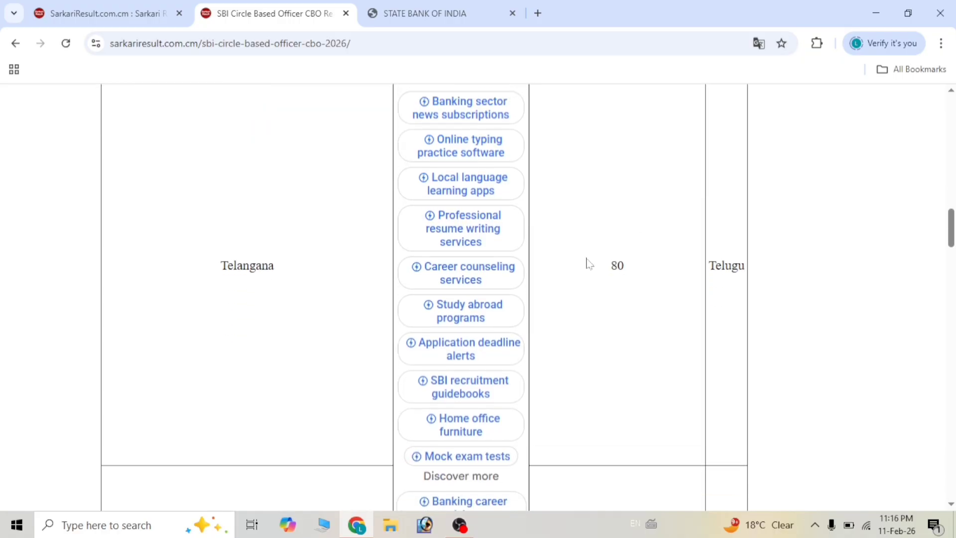
{"action": "scroll", "coordinate": [589, 263], "scroll_direction": "down", "scroll_amount": 2}
{"action": "scroll", "coordinate": [589, 264], "scroll_direction": "up", "scroll_amount": 8}
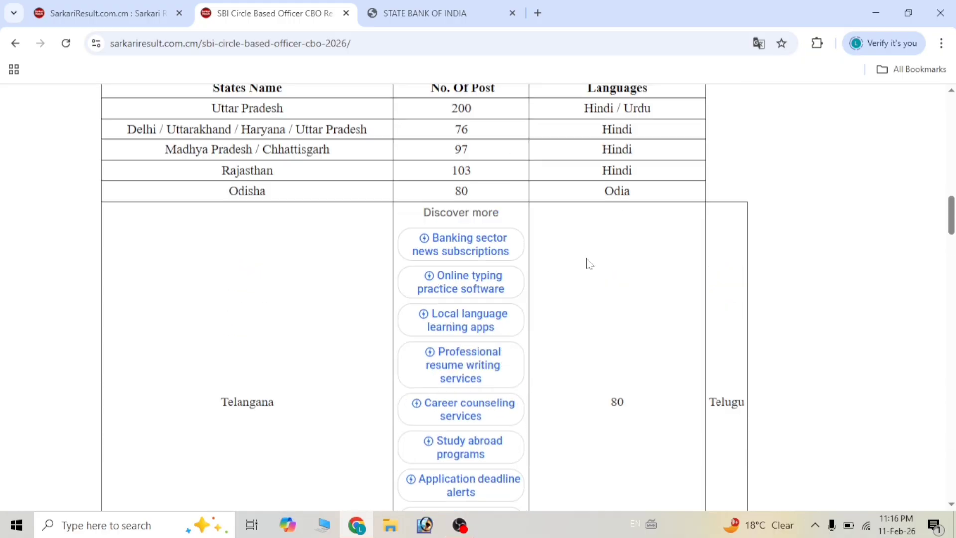
{"action": "scroll", "coordinate": [589, 264], "scroll_direction": "down", "scroll_amount": 1}
{"action": "scroll", "coordinate": [589, 264], "scroll_direction": "down", "scroll_amount": 1}
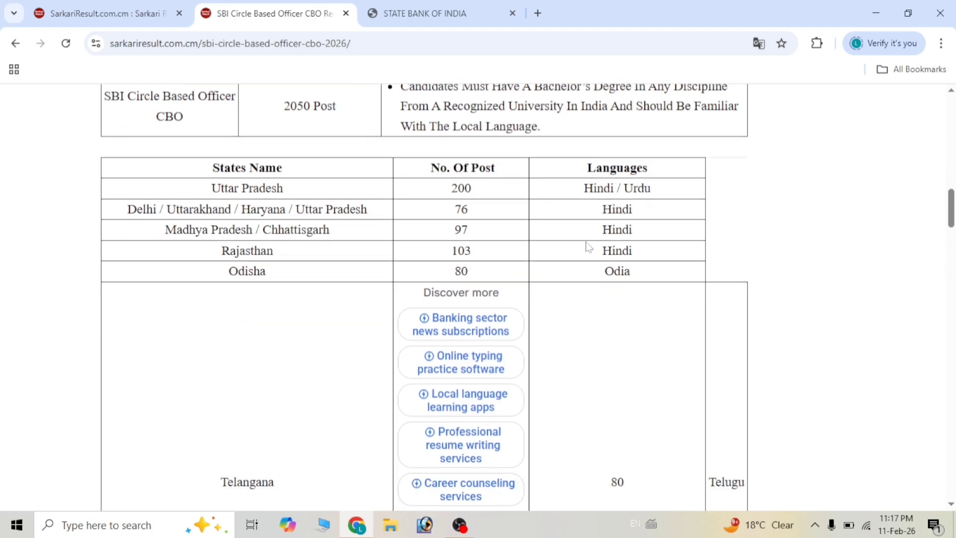
{"action": "scroll", "coordinate": [589, 247], "scroll_direction": "down", "scroll_amount": 12}
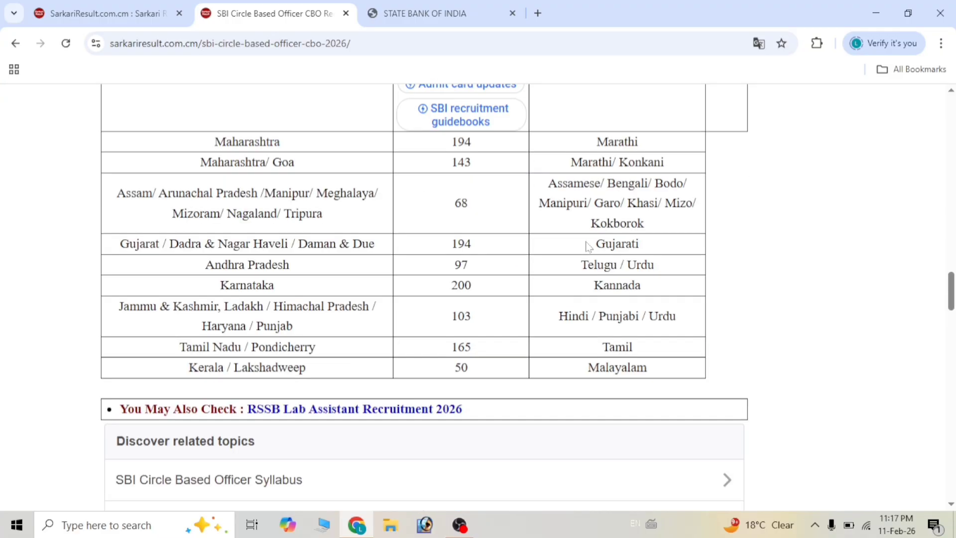
{"action": "scroll", "coordinate": [589, 247], "scroll_direction": "down", "scroll_amount": 14}
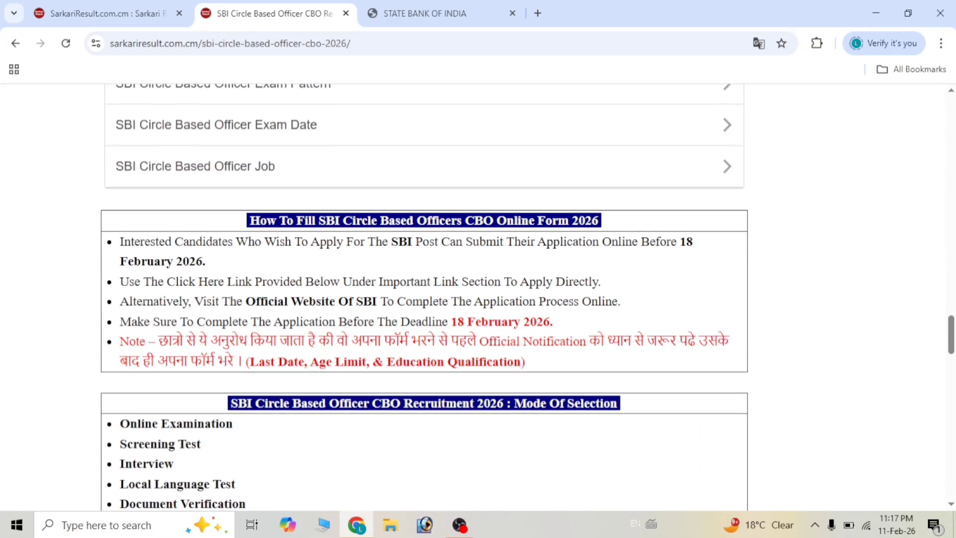
{"action": "scroll", "coordinate": [588, 247], "scroll_direction": "down", "scroll_amount": 8}
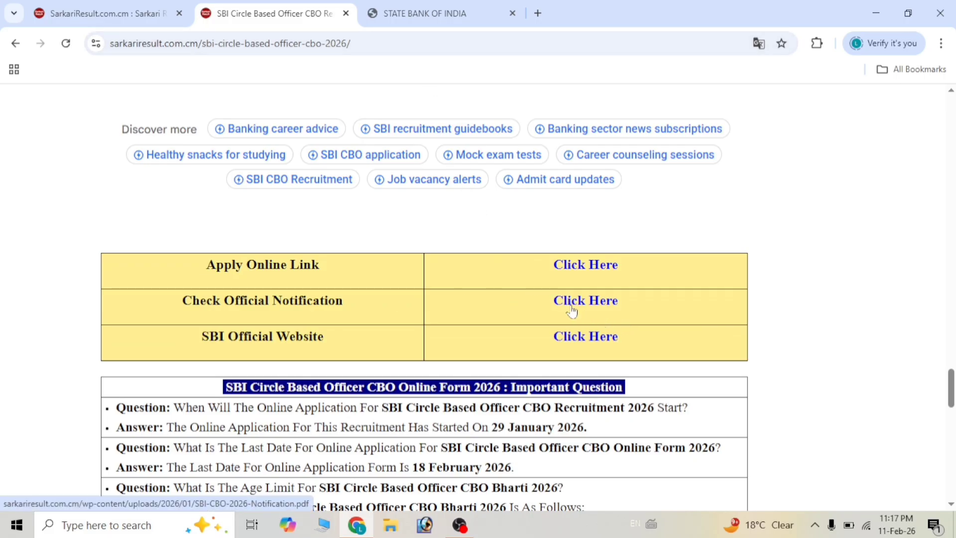
Open the State Bank of India notification PDF, zoom out to 90%, and examine the experience and local language requirements.
{"action": "left_click", "coordinate": [438, 13]}
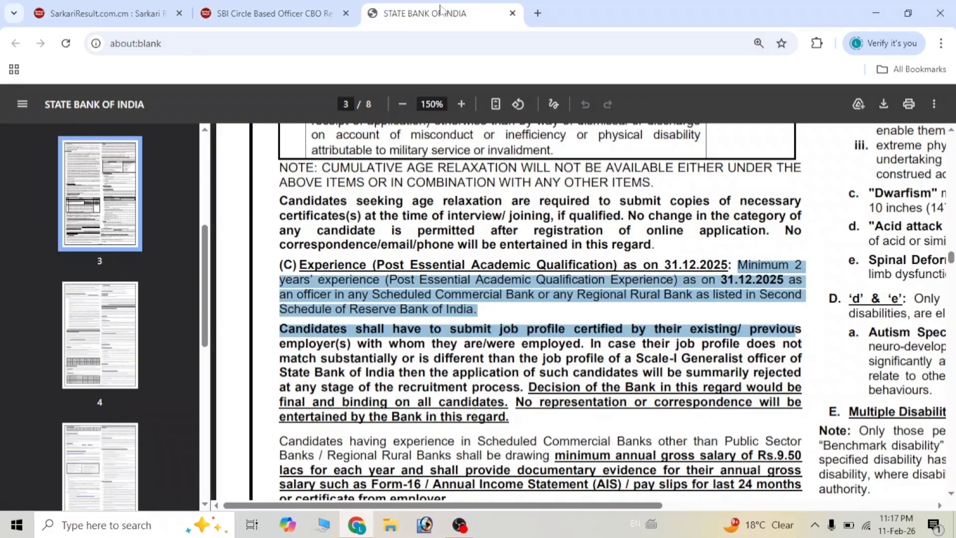
{"action": "scroll", "coordinate": [540, 309], "scroll_direction": "down", "scroll_amount": 2}
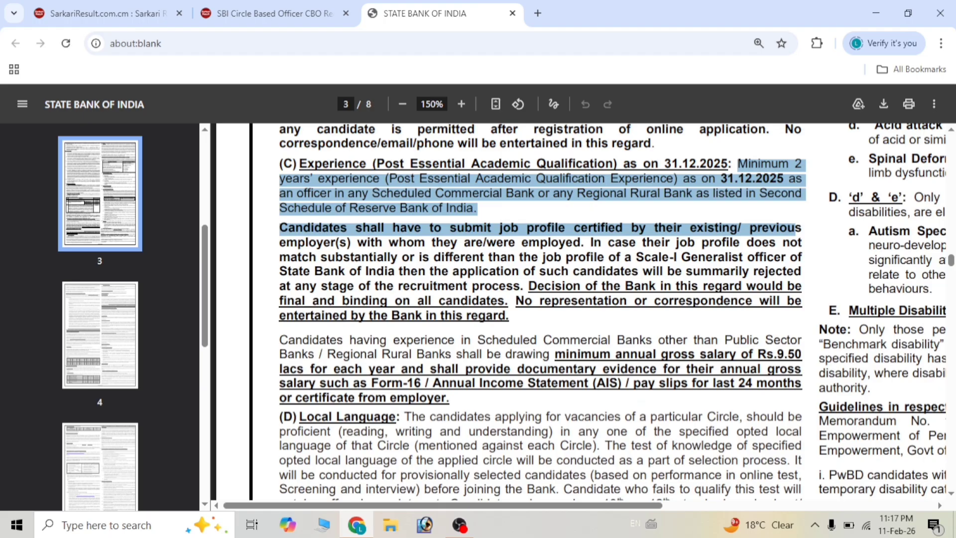
{"action": "left_click", "coordinate": [409, 107]}
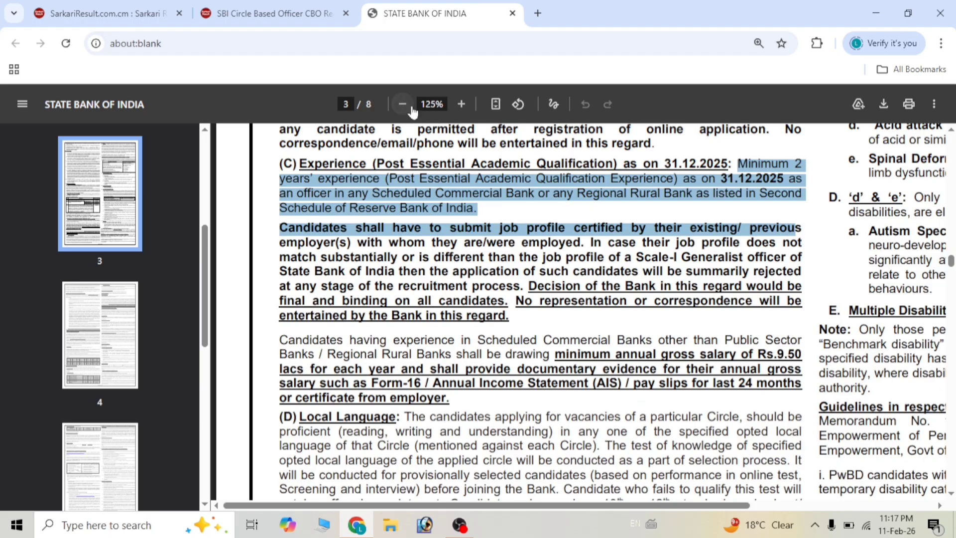
{"action": "left_click", "coordinate": [410, 107]}
{"action": "left_click", "coordinate": [409, 107]}
{"action": "left_click", "coordinate": [403, 104]}
{"action": "scroll", "coordinate": [578, 318], "scroll_direction": "down", "scroll_amount": 5}
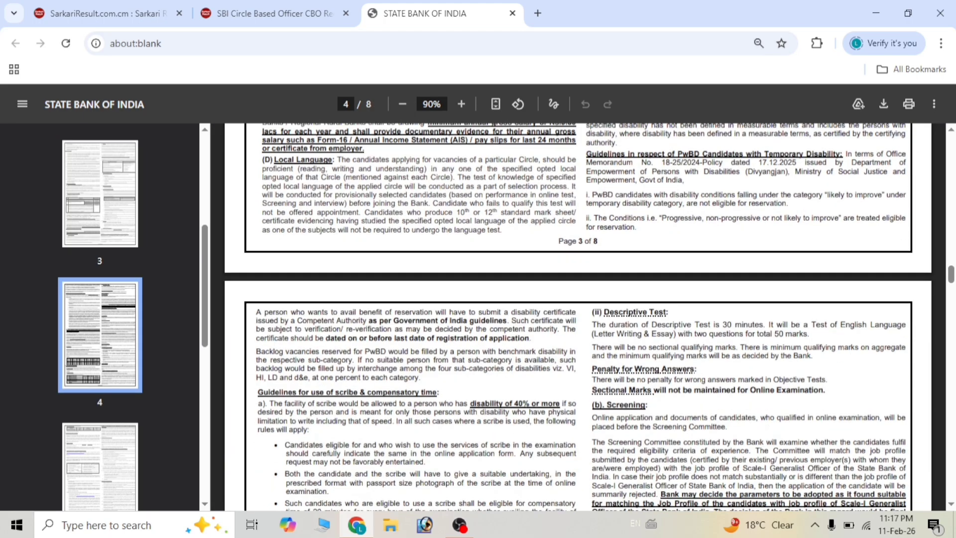
{"action": "scroll", "coordinate": [578, 319], "scroll_direction": "up", "scroll_amount": 3}
{"action": "scroll", "coordinate": [577, 319], "scroll_direction": "down", "scroll_amount": 4}
{"action": "scroll", "coordinate": [577, 319], "scroll_direction": "up", "scroll_amount": 3}
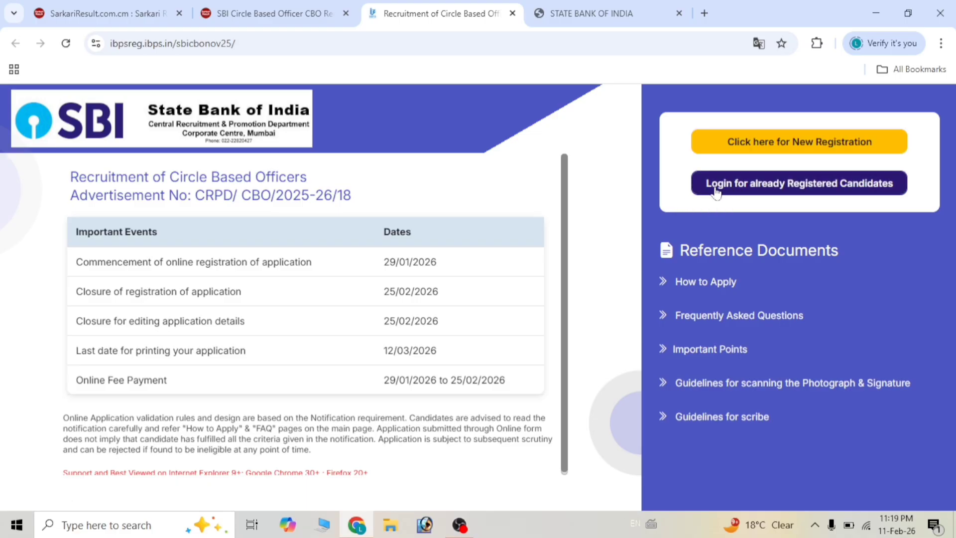
Open the login form for already registered candidates, check its registration number, password and security code fields, and close it.
{"action": "left_click", "coordinate": [751, 185]}
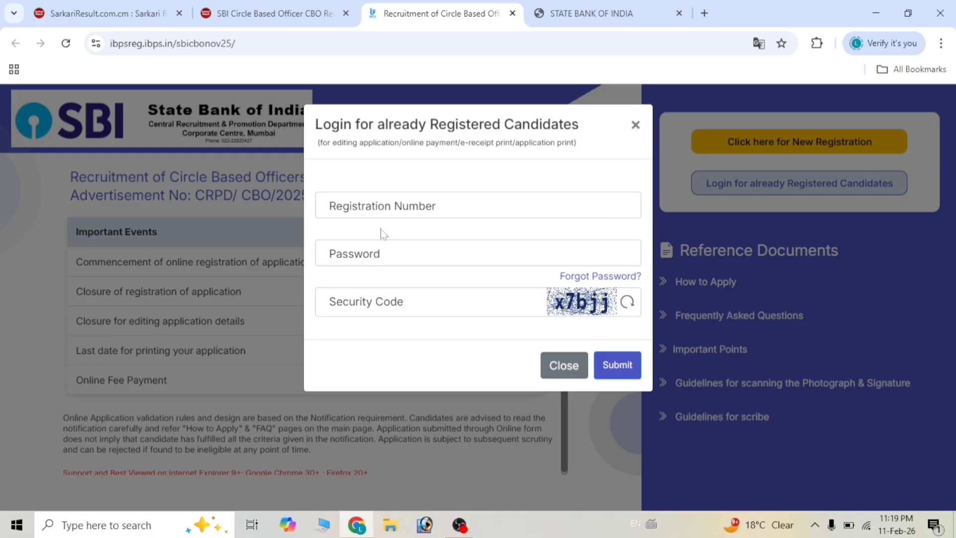
{"action": "left_click", "coordinate": [372, 205]}
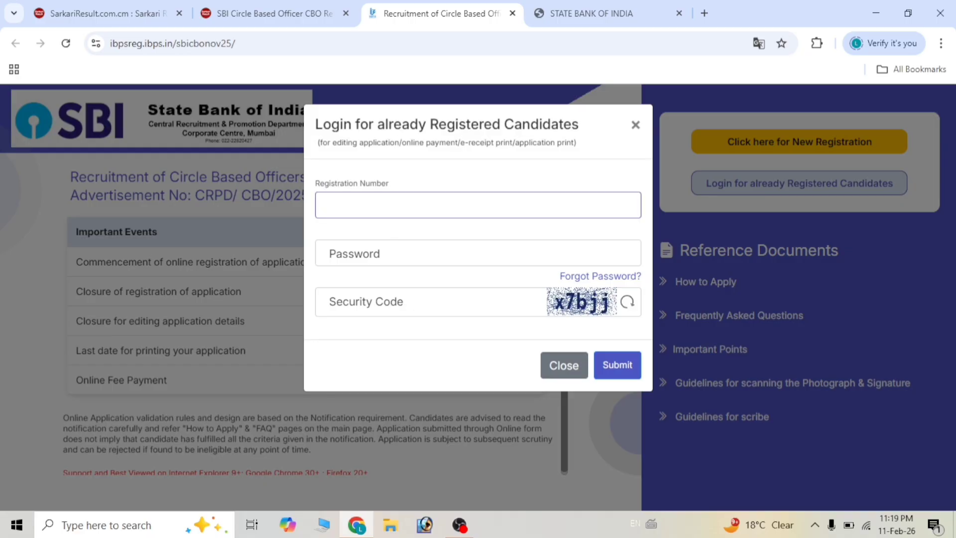
{"action": "left_click", "coordinate": [477, 253]}
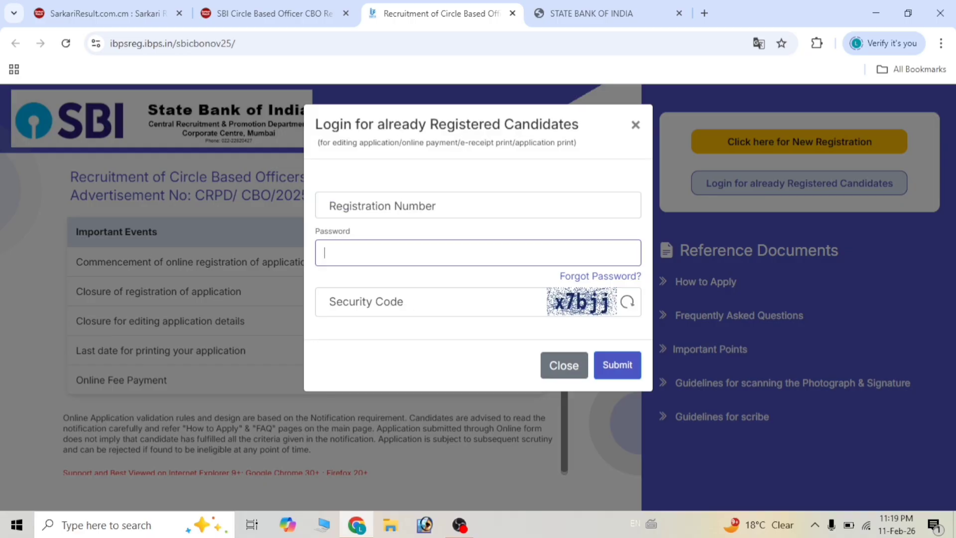
{"action": "left_click", "coordinate": [321, 302]}
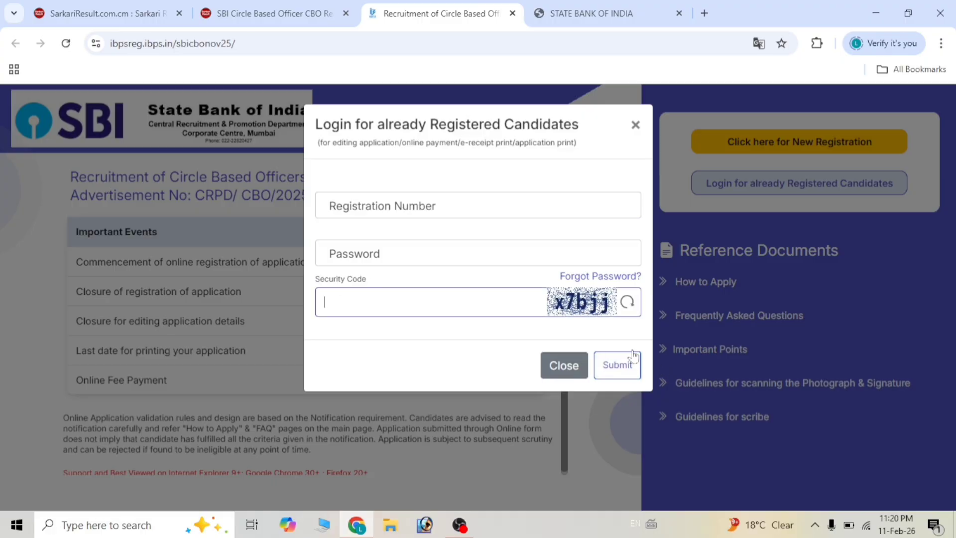
{"action": "left_click", "coordinate": [634, 125]}
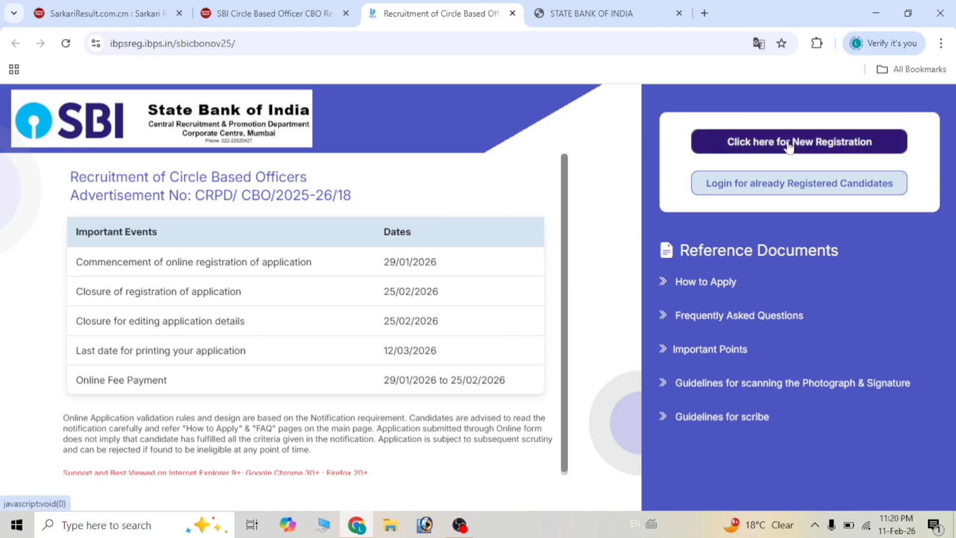
Start a new registration for the Circle Based Officers recruitment and agree to the important disclaimer.
{"action": "left_click", "coordinate": [788, 143]}
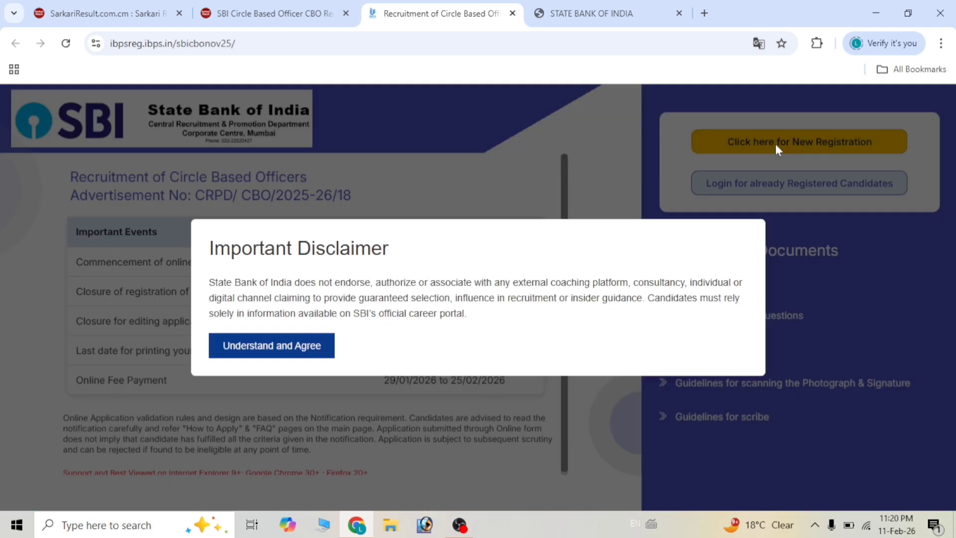
{"action": "left_click", "coordinate": [294, 345]}
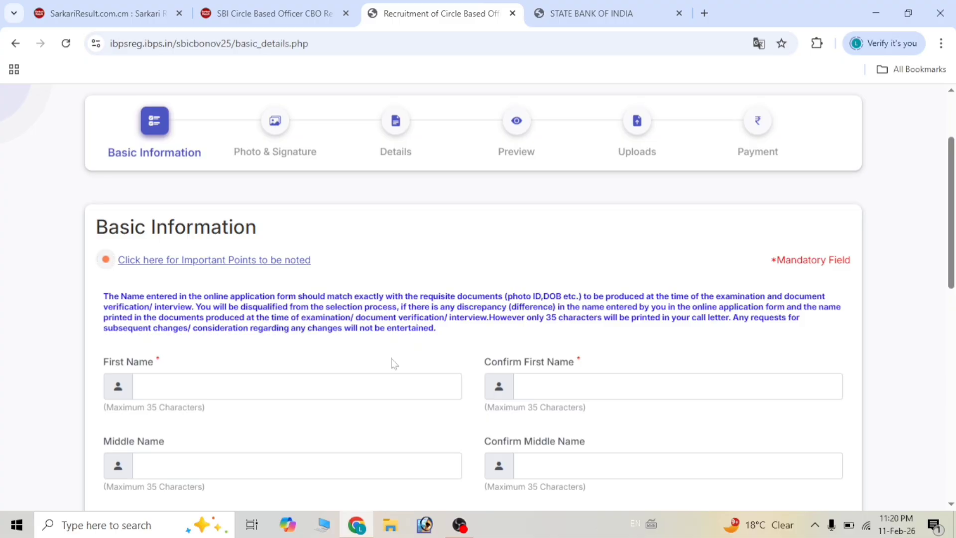
Go through the first, middle and last name fields and their confirmation fields in the Basic Information form.
{"action": "scroll", "coordinate": [393, 363], "scroll_direction": "down", "scroll_amount": 2}
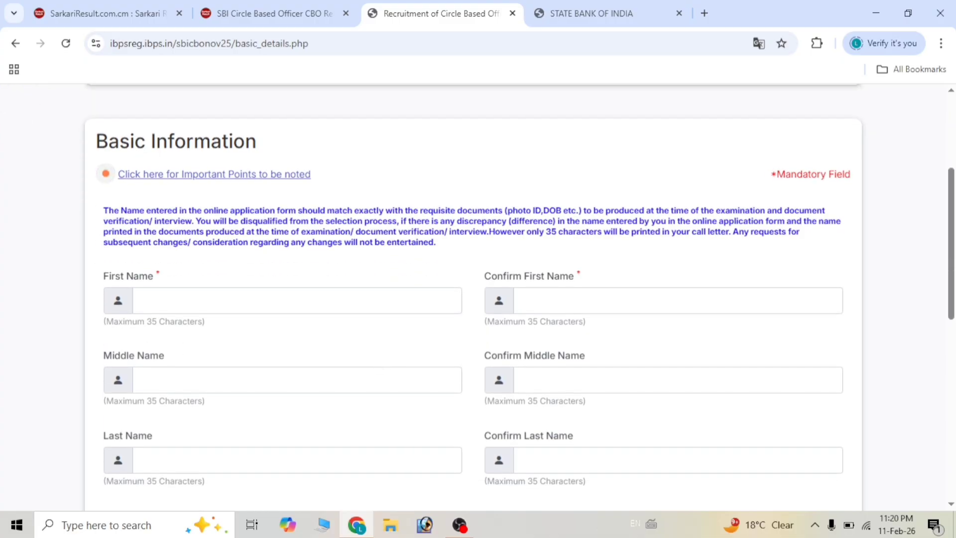
{"action": "scroll", "coordinate": [323, 383], "scroll_direction": "down", "scroll_amount": 1}
{"action": "scroll", "coordinate": [323, 383], "scroll_direction": "down", "scroll_amount": 1}
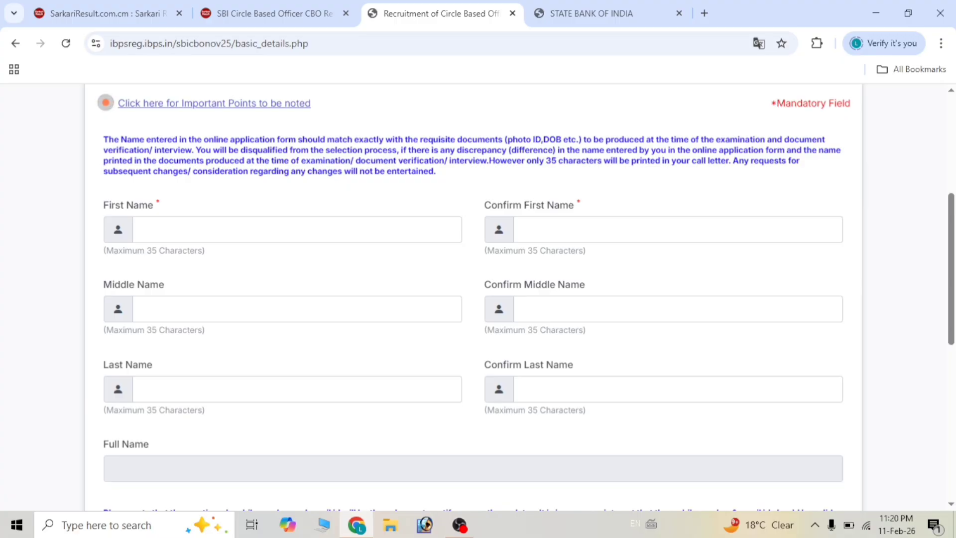
{"action": "left_click", "coordinate": [297, 229]}
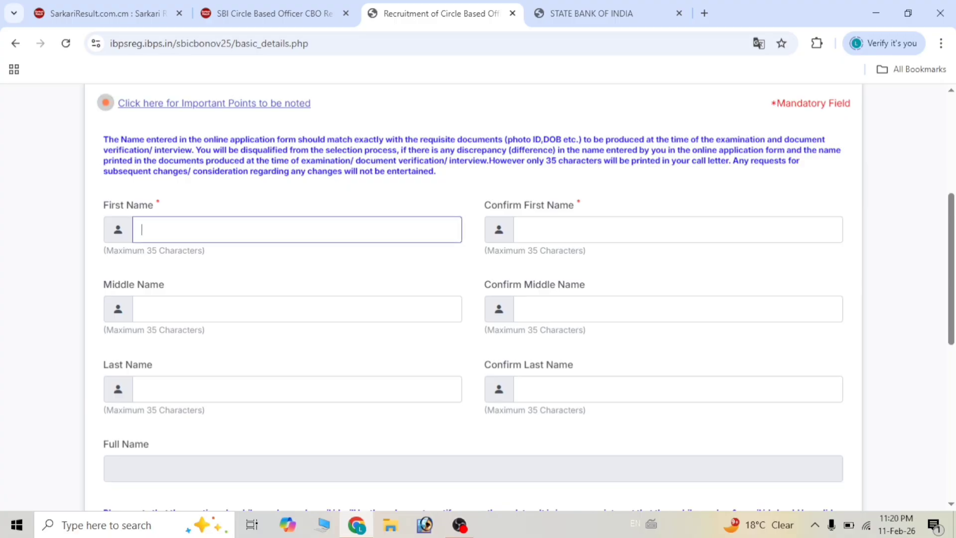
{"action": "key", "text": "Tab"}
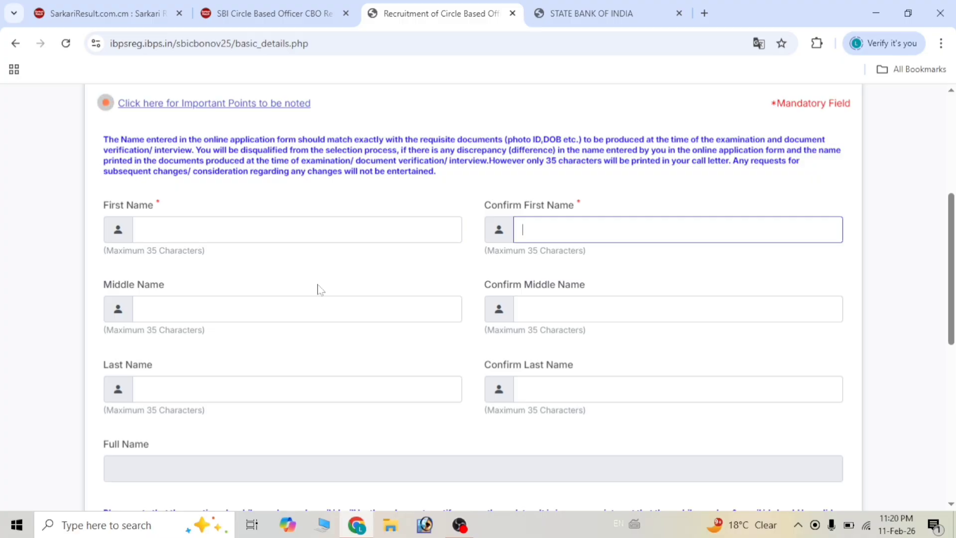
{"action": "left_click", "coordinate": [298, 308]}
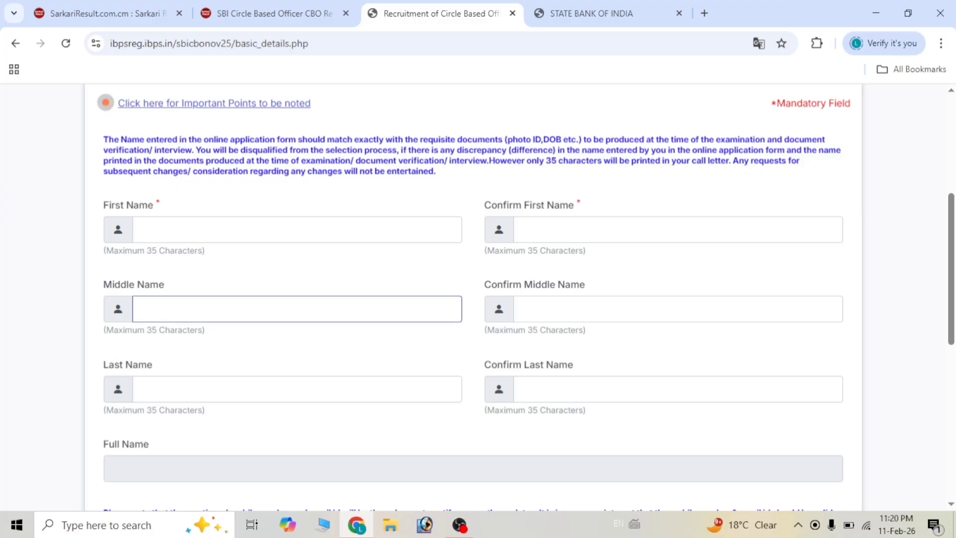
{"action": "key", "text": "Tab"}
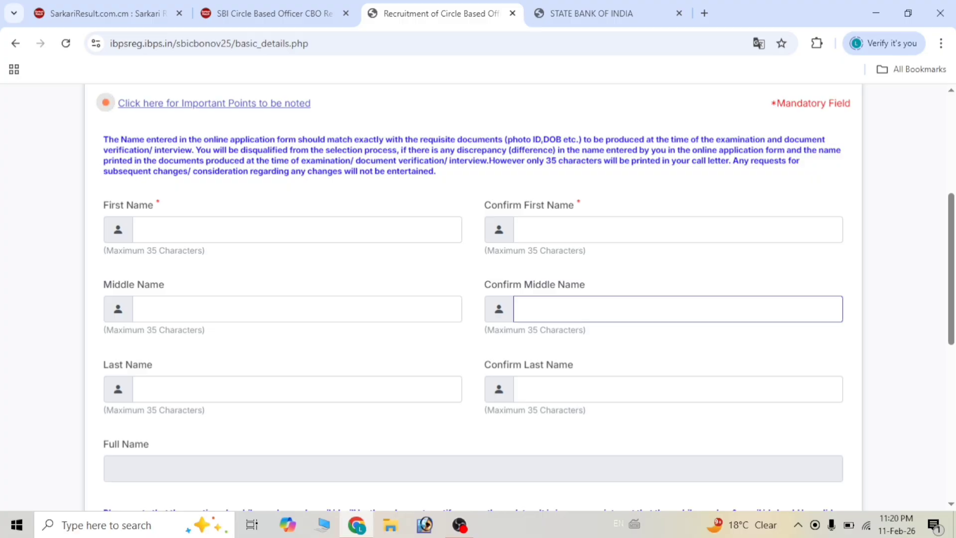
{"action": "key", "text": "Tab"}
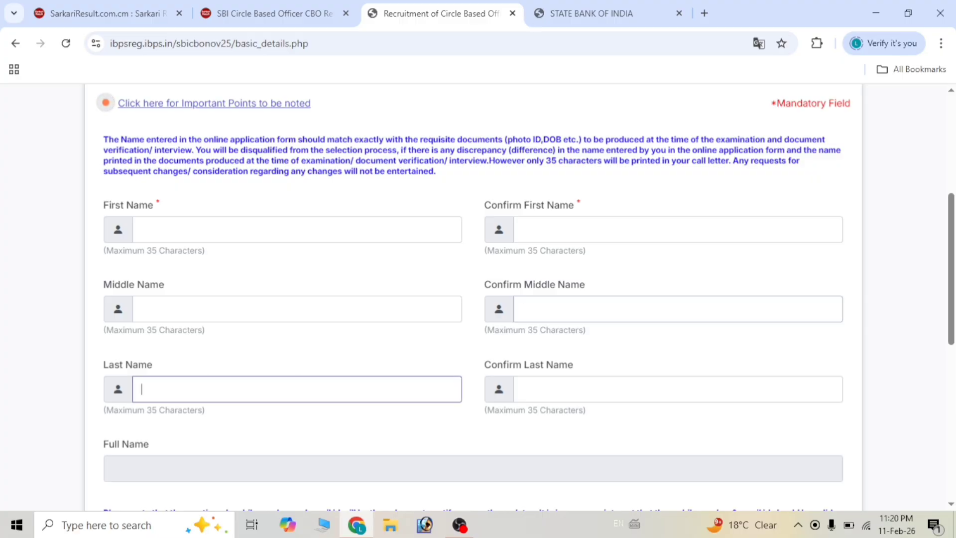
{"action": "key", "text": "Tab"}
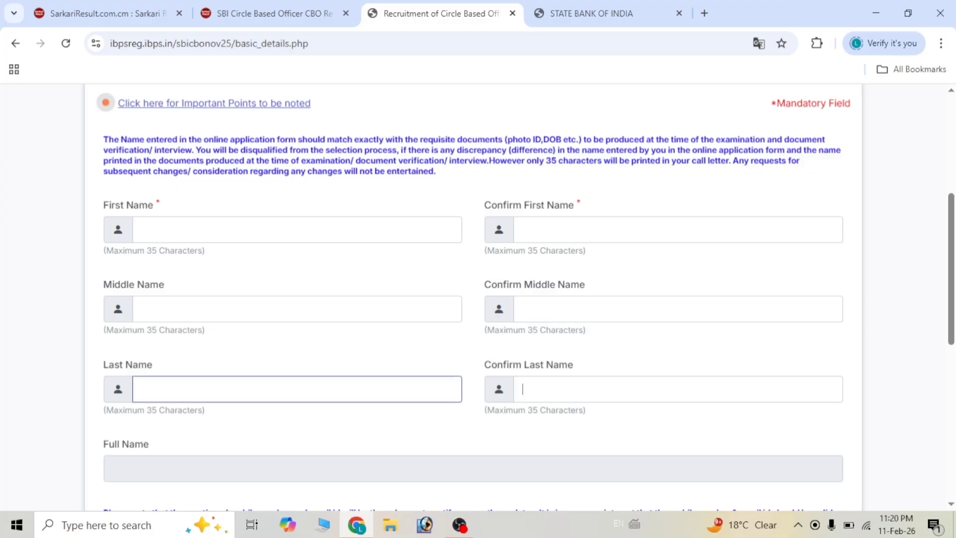
Go through the mobile number field and its confirmation field in the contact section of the Basic Information form.
{"action": "scroll", "coordinate": [560, 388], "scroll_direction": "down", "scroll_amount": 3}
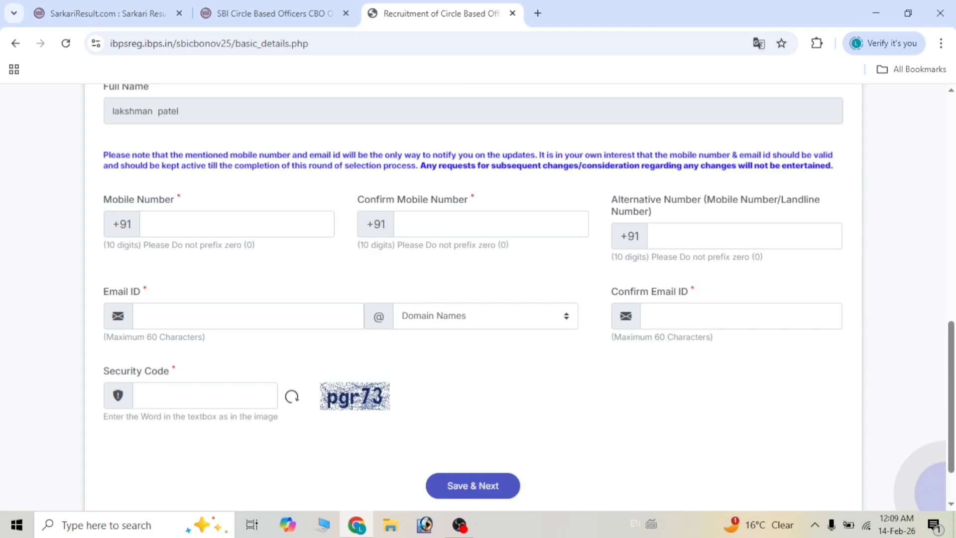
{"action": "left_click", "coordinate": [237, 224]}
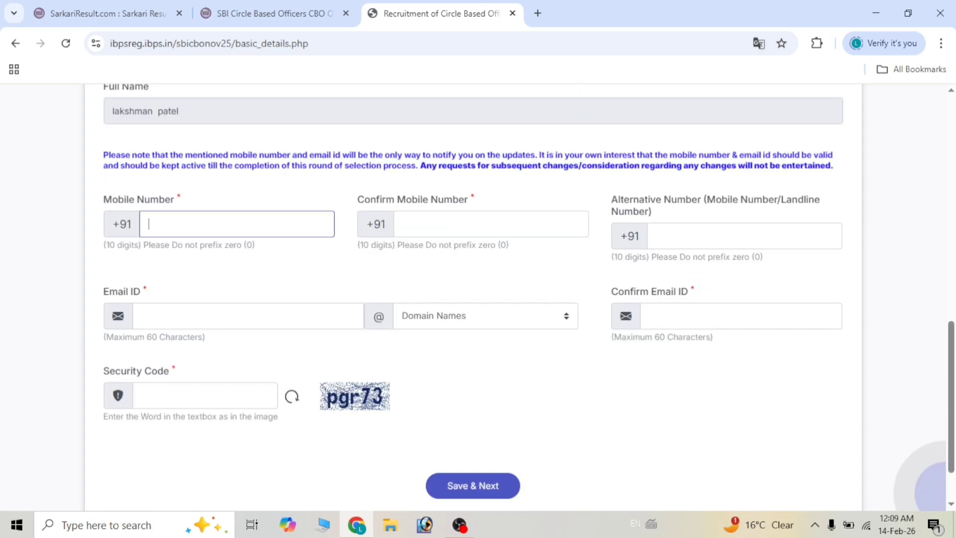
{"action": "key", "text": "Tab"}
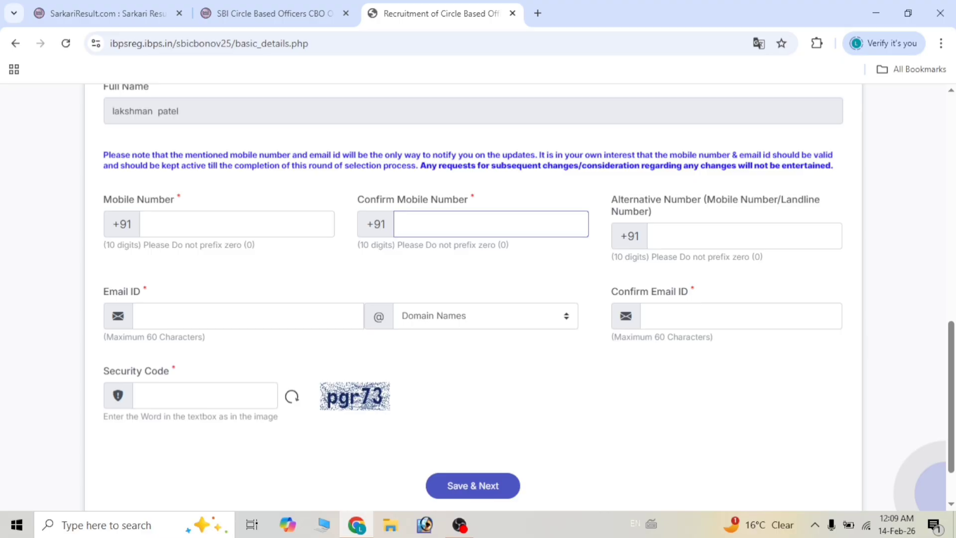
{"action": "left_click", "coordinate": [333, 282]}
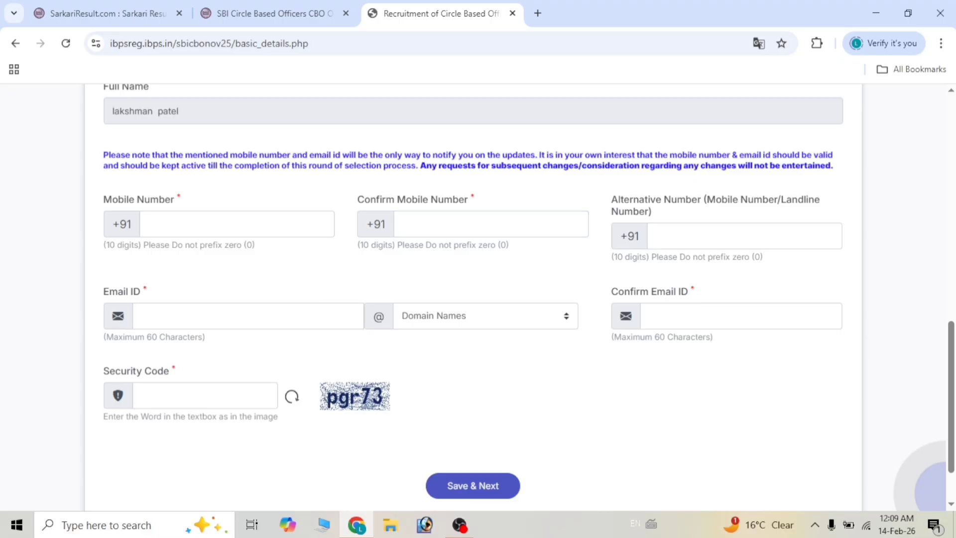
Set the email domain to gmail.com and go through the email ID field and its confirmation field.
{"action": "left_click", "coordinate": [329, 316]}
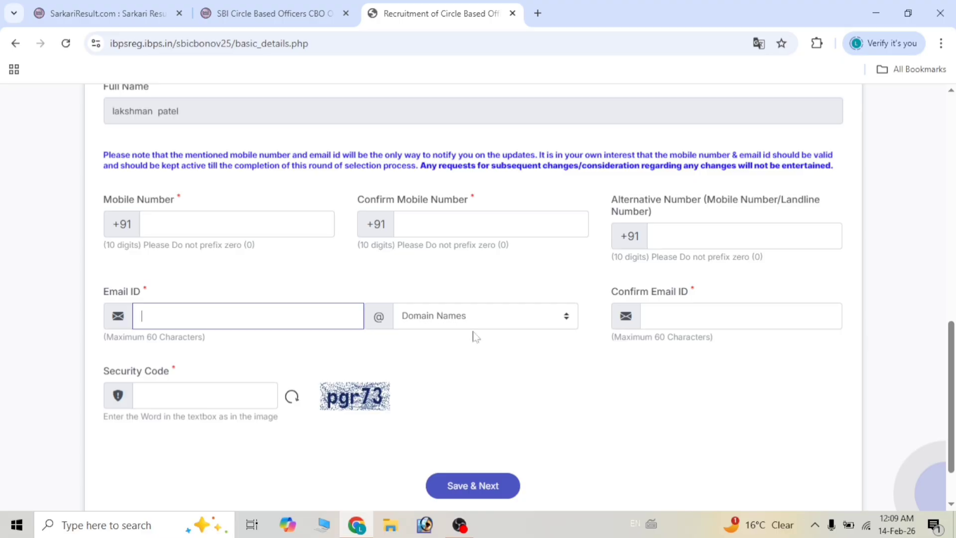
{"action": "left_click", "coordinate": [457, 325]}
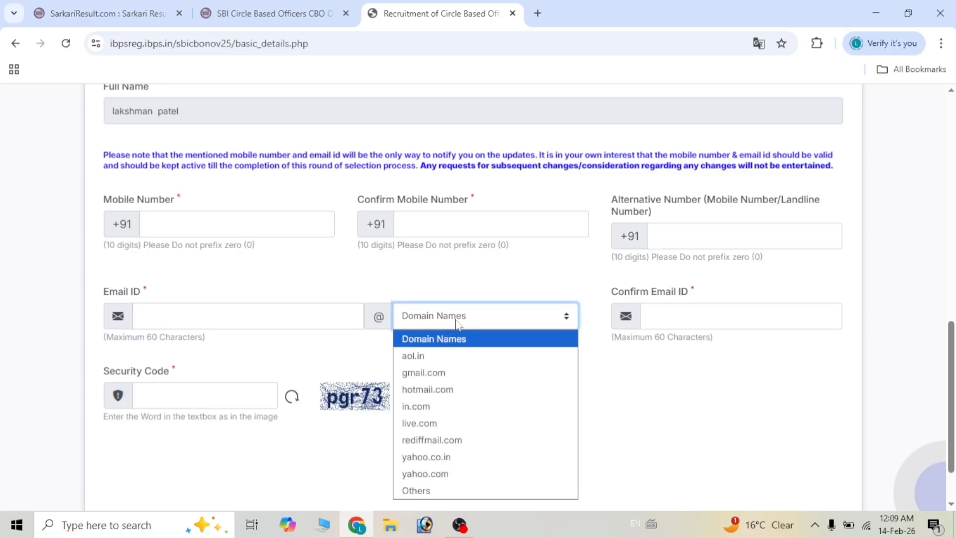
{"action": "left_click", "coordinate": [427, 372]}
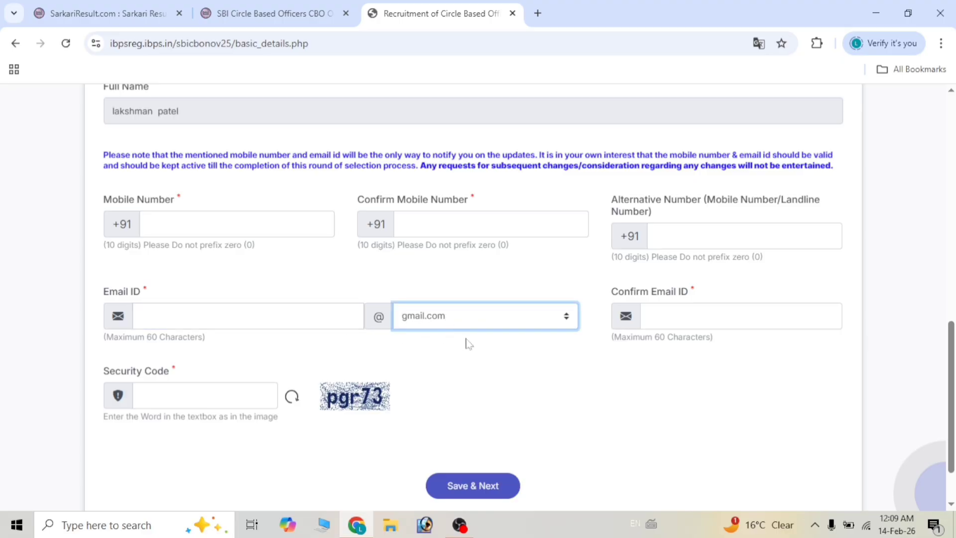
{"action": "left_click", "coordinate": [697, 316]}
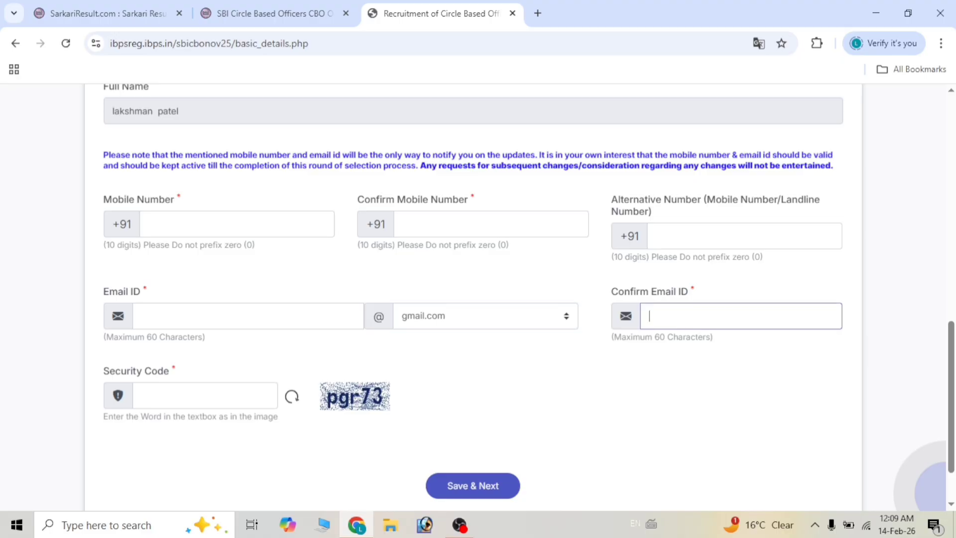
Save the completed Basic Information form and confirm that the entered details are correct.
{"action": "scroll", "coordinate": [544, 345], "scroll_direction": "down", "scroll_amount": 2}
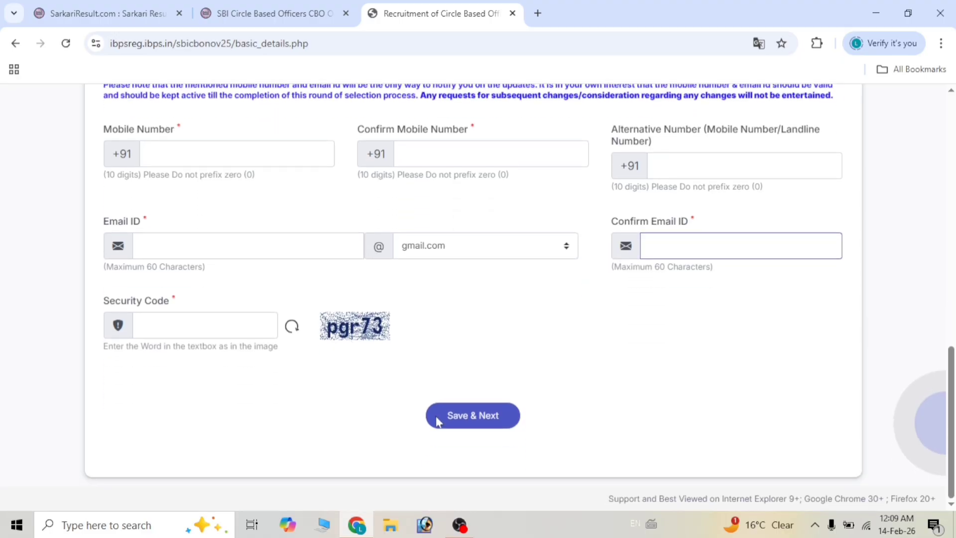
{"action": "left_click", "coordinate": [544, 532]}
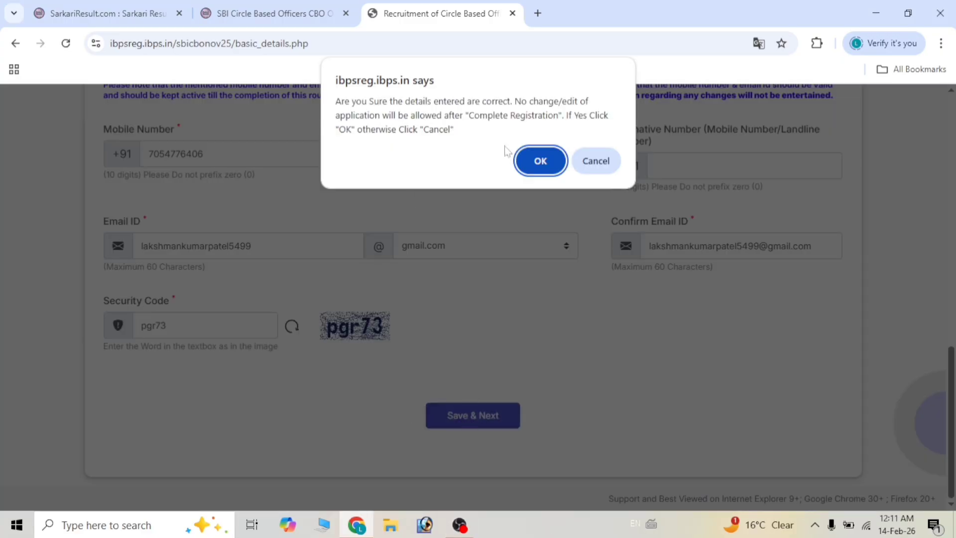
{"action": "left_click", "coordinate": [537, 160]}
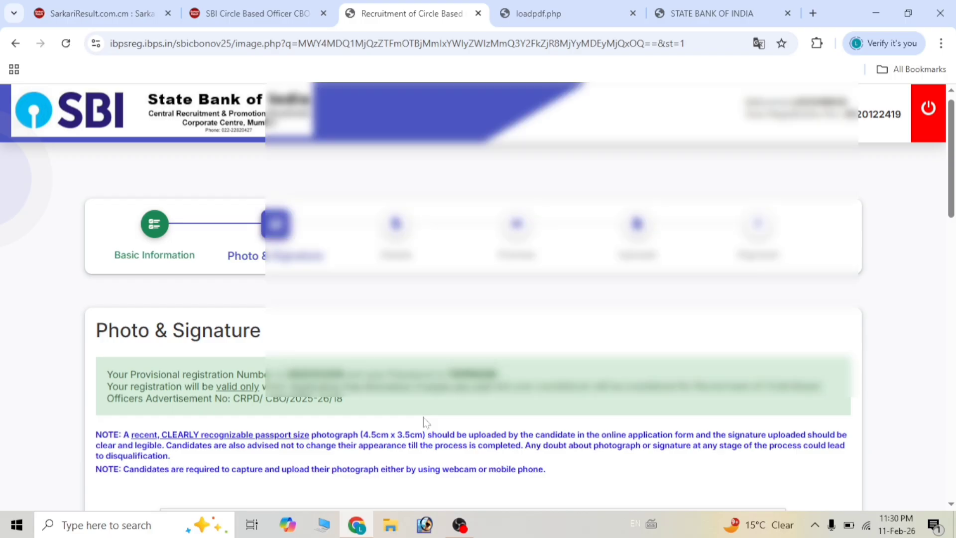
Check the scanning guidelines document for the photograph's size, dimension and live capture requirements.
{"action": "scroll", "coordinate": [424, 420], "scroll_direction": "down", "scroll_amount": 4}
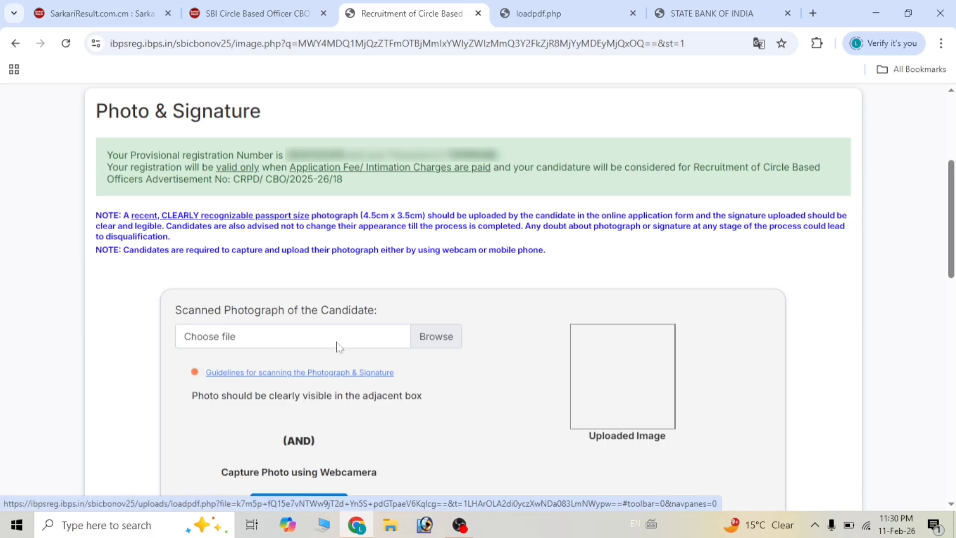
{"action": "left_click", "coordinate": [564, 6]}
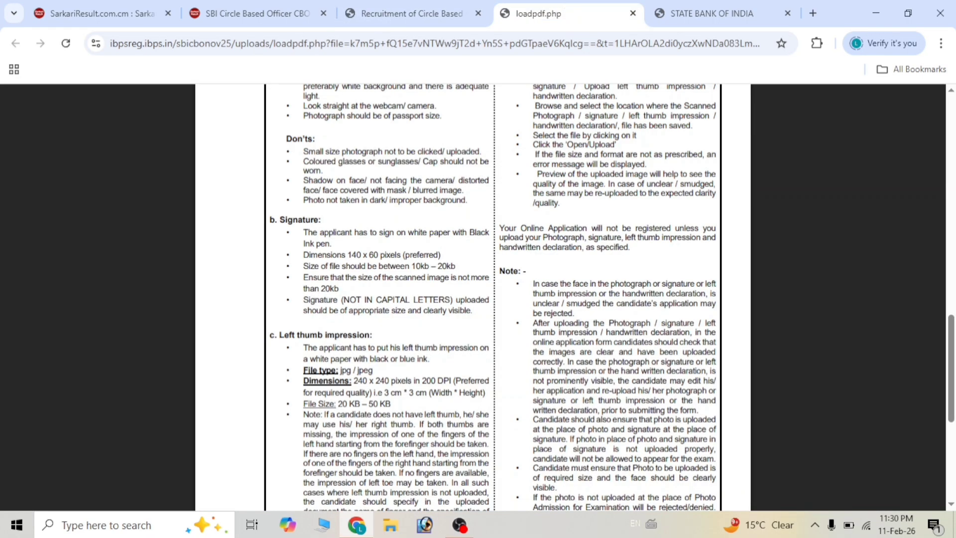
{"action": "scroll", "coordinate": [473, 298], "scroll_direction": "up", "scroll_amount": 9}
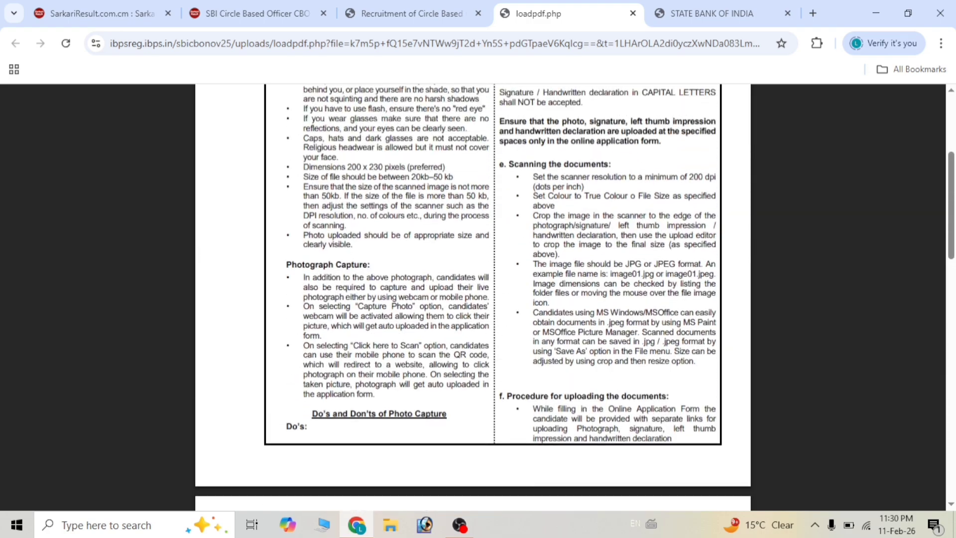
{"action": "scroll", "coordinate": [493, 299], "scroll_direction": "up", "scroll_amount": 5}
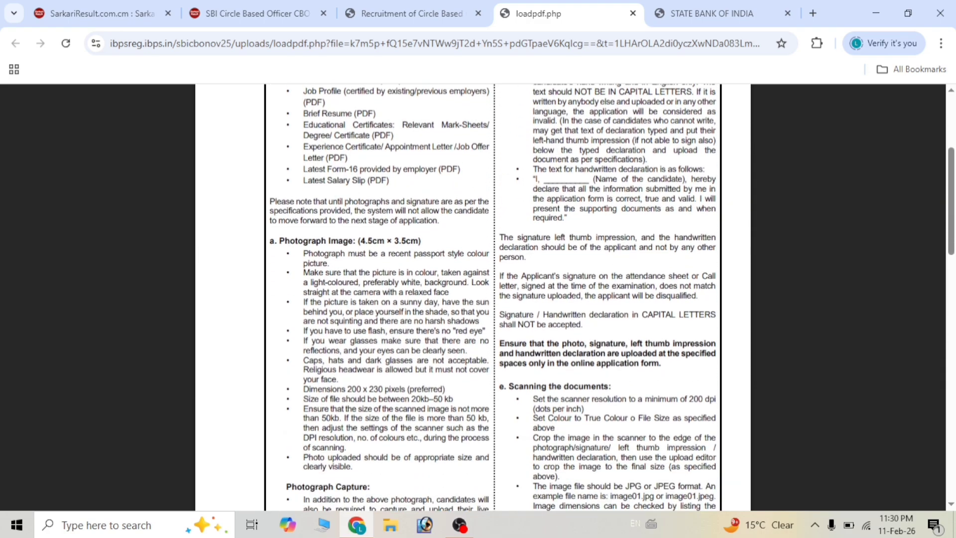
{"action": "scroll", "coordinate": [493, 298], "scroll_direction": "down", "scroll_amount": 1}
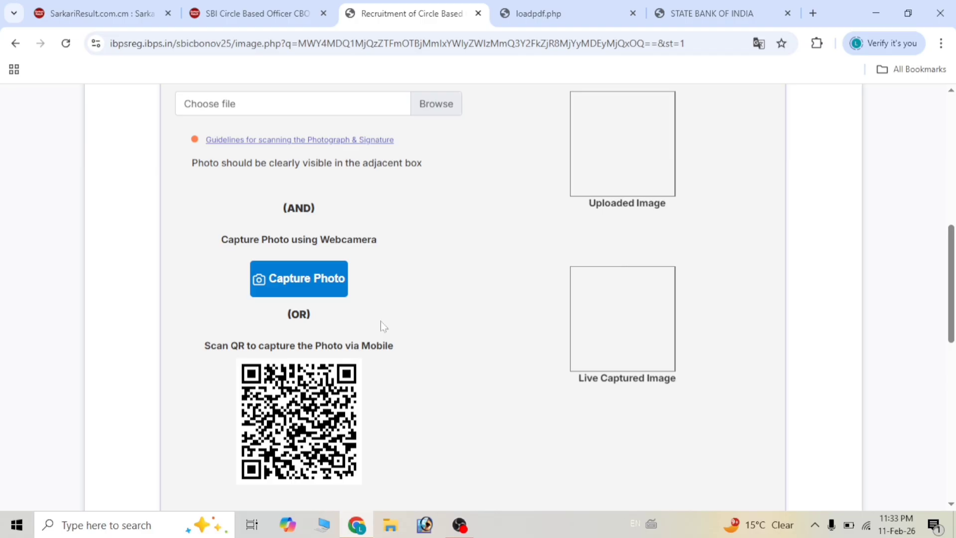
Upload the candidate's photo file from the Desktop as the scanned photograph.
{"action": "scroll", "coordinate": [381, 321], "scroll_direction": "up", "scroll_amount": 2}
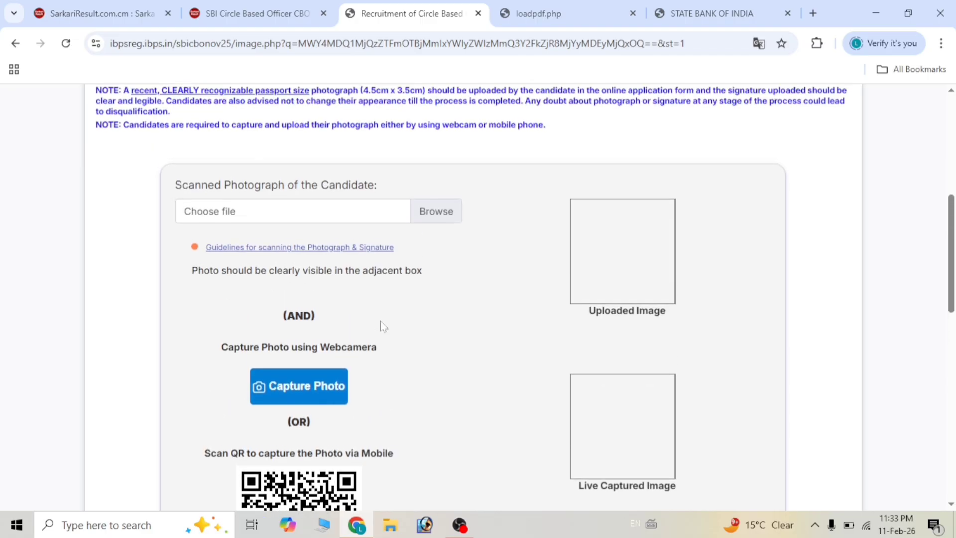
{"action": "scroll", "coordinate": [381, 321], "scroll_direction": "up", "scroll_amount": 1}
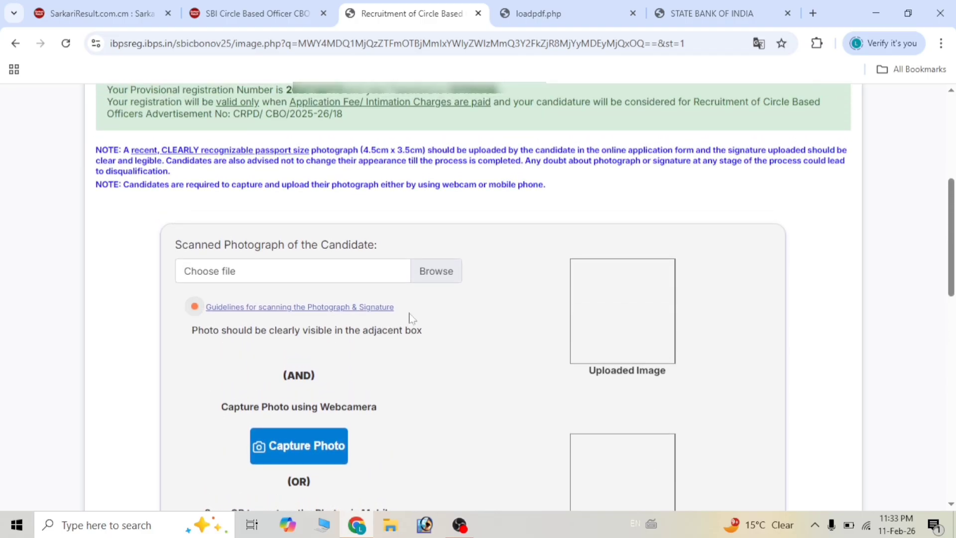
{"action": "left_click", "coordinate": [435, 277]}
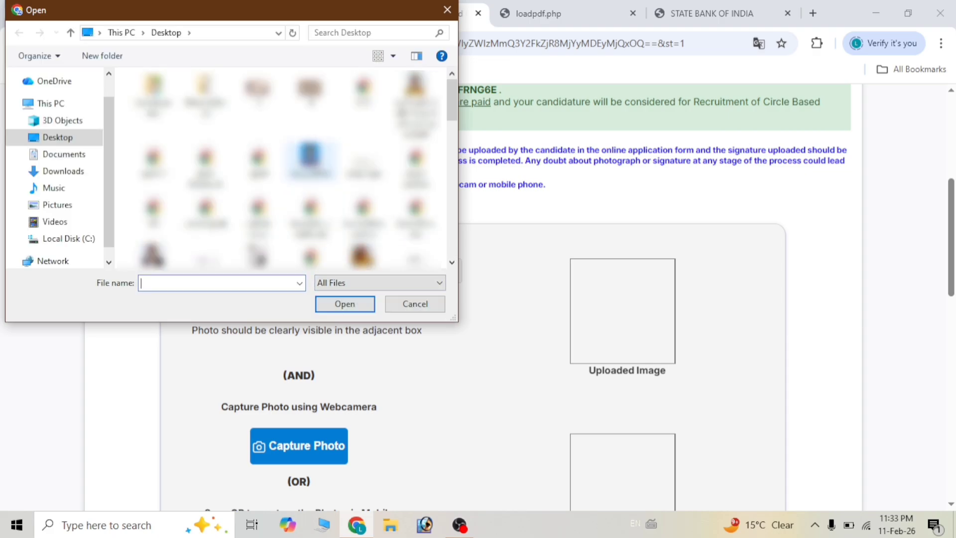
{"action": "left_click", "coordinate": [310, 156]}
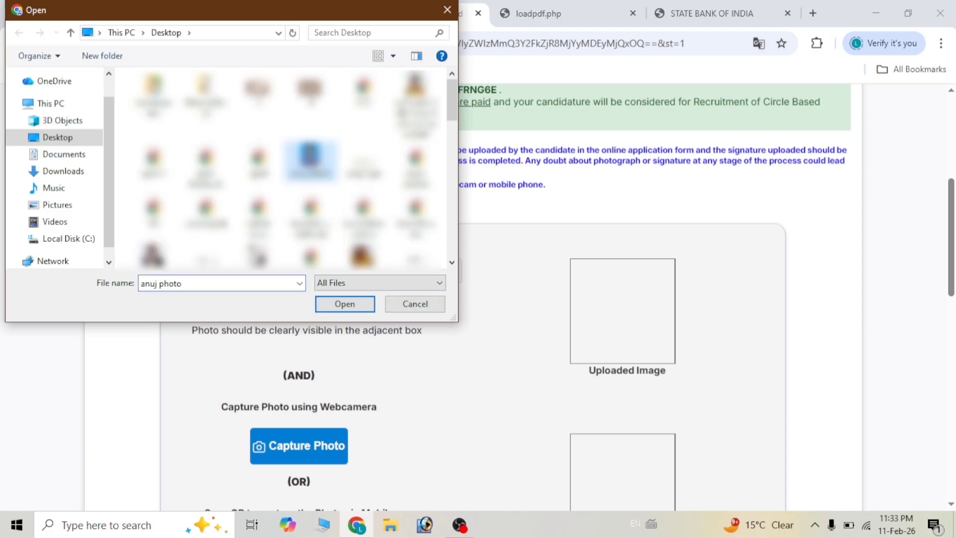
{"action": "left_click", "coordinate": [344, 305]}
{"action": "scroll", "coordinate": [489, 315], "scroll_direction": "up", "scroll_amount": 2}
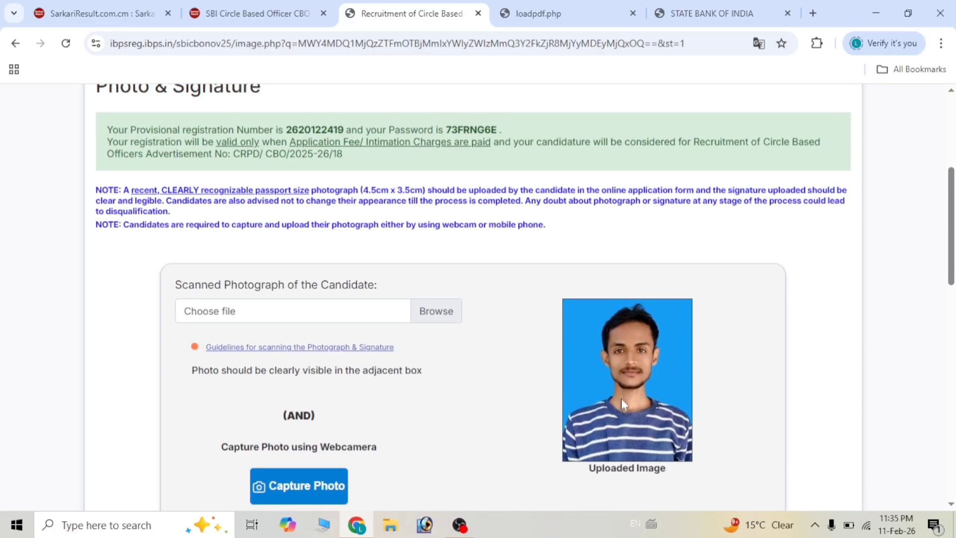
Reveal the QR code for capturing the candidate's live photo with a mobile phone.
{"action": "scroll", "coordinate": [622, 401], "scroll_direction": "down", "scroll_amount": 2}
{"action": "scroll", "coordinate": [620, 398], "scroll_direction": "down", "scroll_amount": 1}
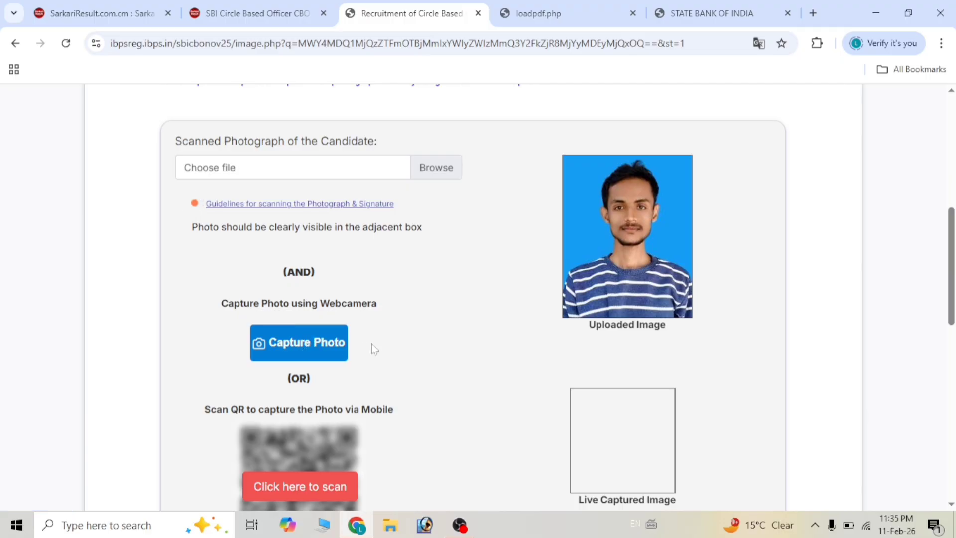
{"action": "scroll", "coordinate": [375, 348], "scroll_direction": "down", "scroll_amount": 2}
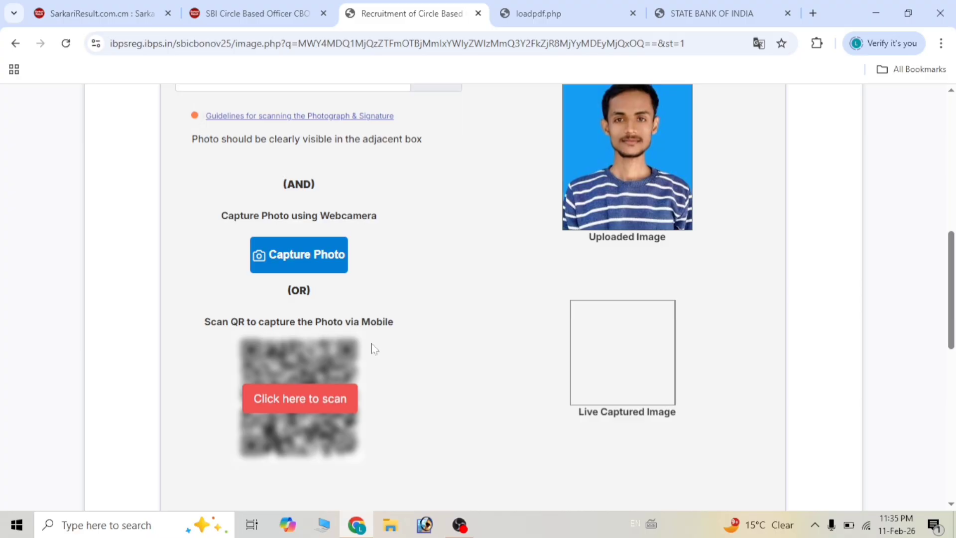
{"action": "left_click", "coordinate": [312, 399]}
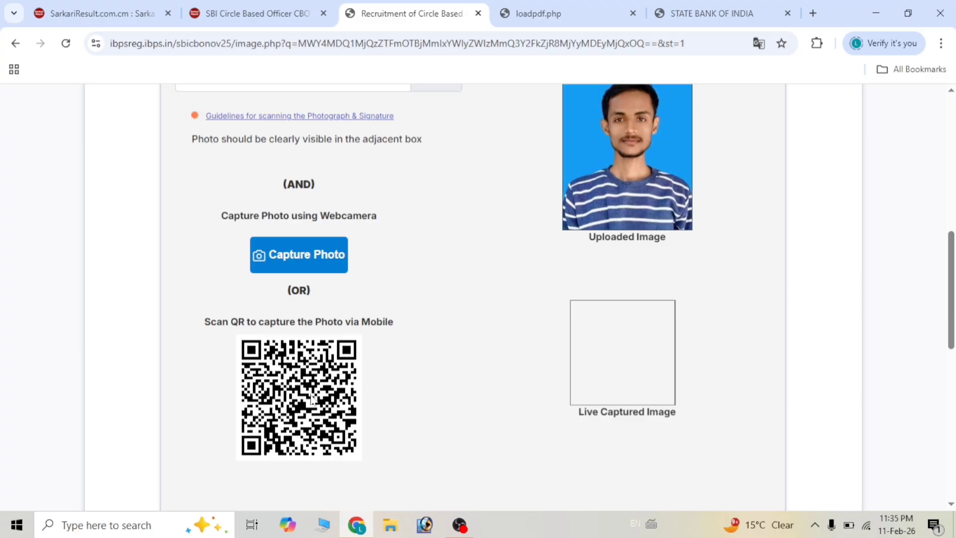
Check the live captured image and confirm that the photo is valid and the note is agreed to.
{"action": "scroll", "coordinate": [311, 400], "scroll_direction": "down", "scroll_amount": 1}
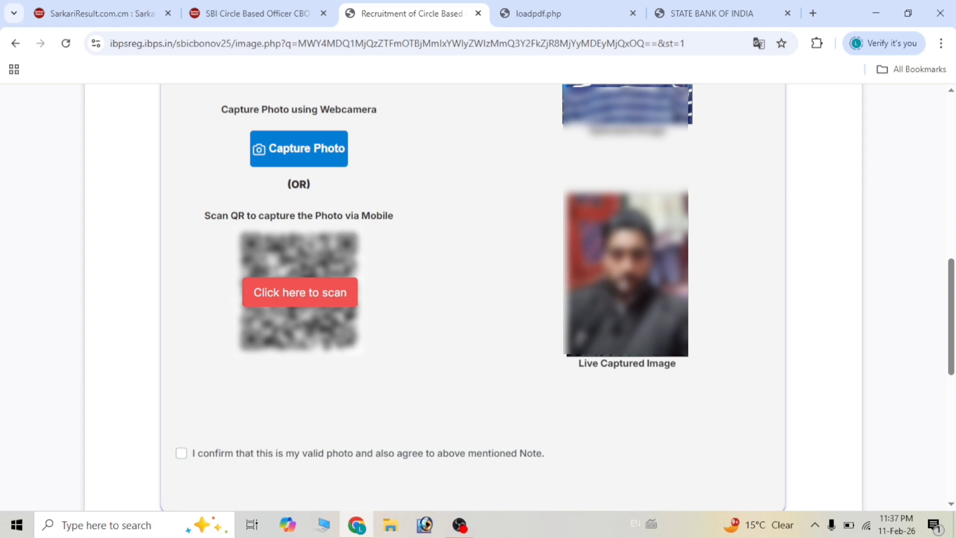
{"action": "scroll", "coordinate": [460, 331], "scroll_direction": "down", "scroll_amount": 2}
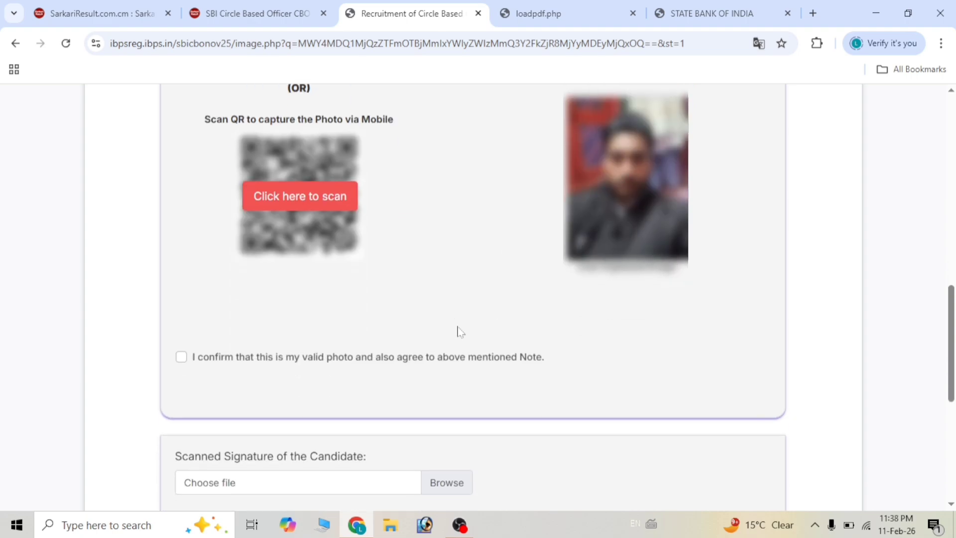
{"action": "left_click", "coordinate": [181, 358]}
Check the signature requirements in the scanning guidelines document and return to the application form.
{"action": "scroll", "coordinate": [373, 414], "scroll_direction": "down", "scroll_amount": 3}
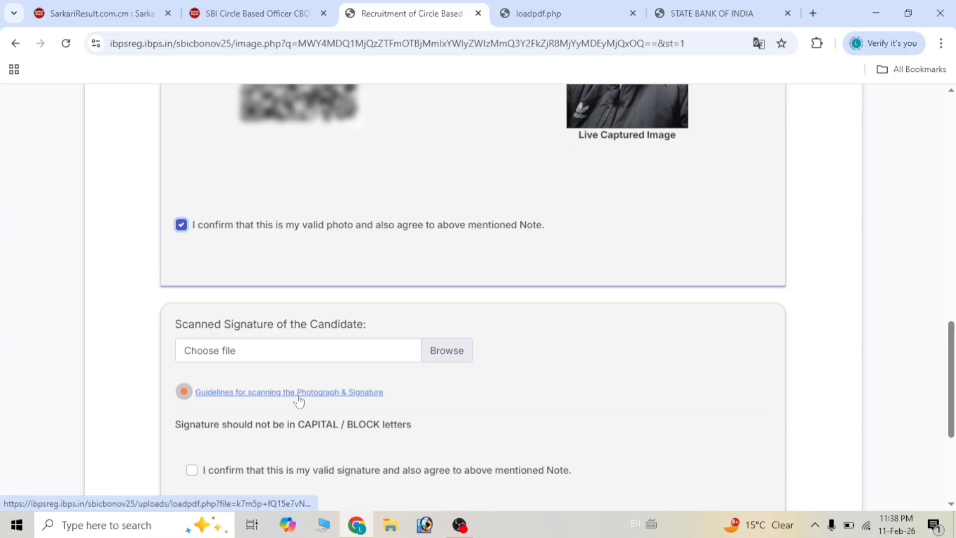
{"action": "left_click", "coordinate": [575, 5]}
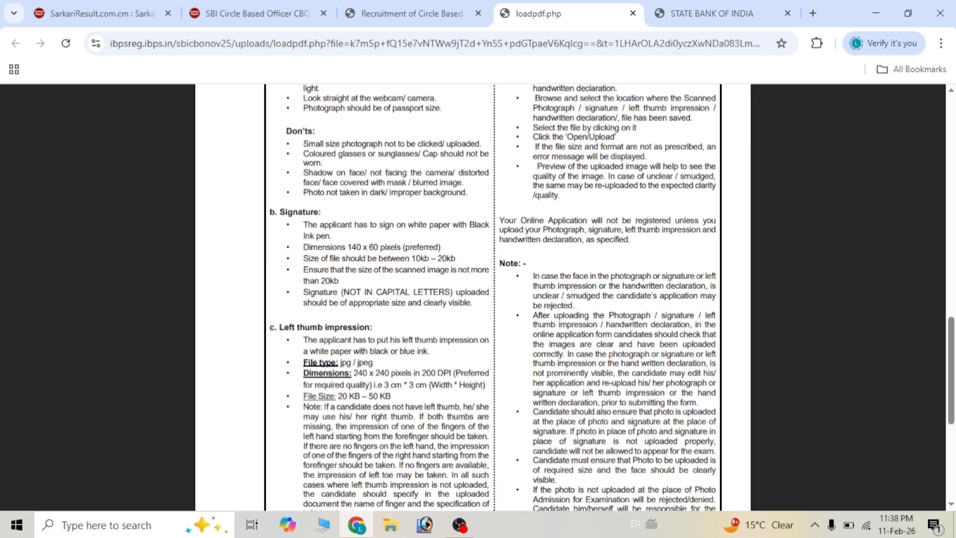
{"action": "key", "text": "ctrl+shift+Tab"}
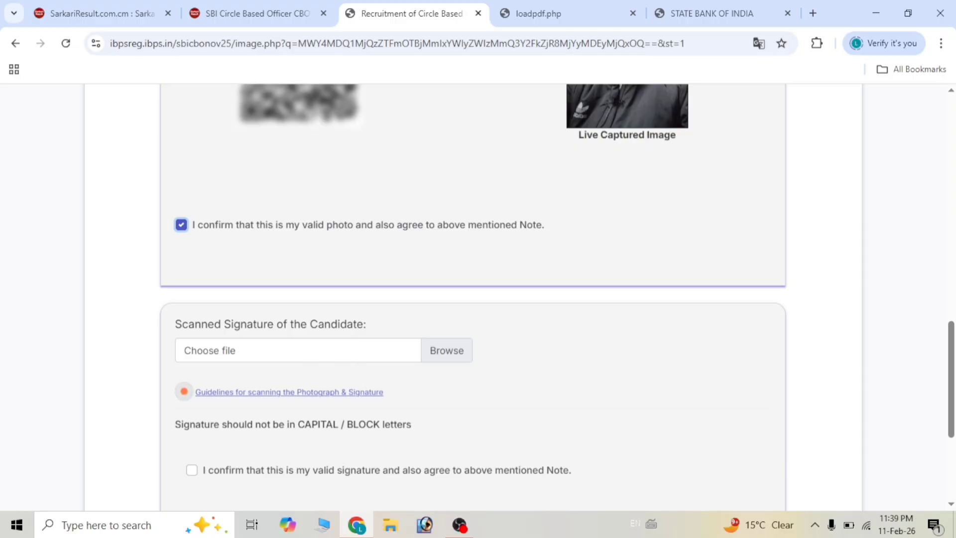
Upload 02.jpg from the Desktop as the candidate's scanned signature and confirm that it is valid.
{"action": "left_click", "coordinate": [453, 349]}
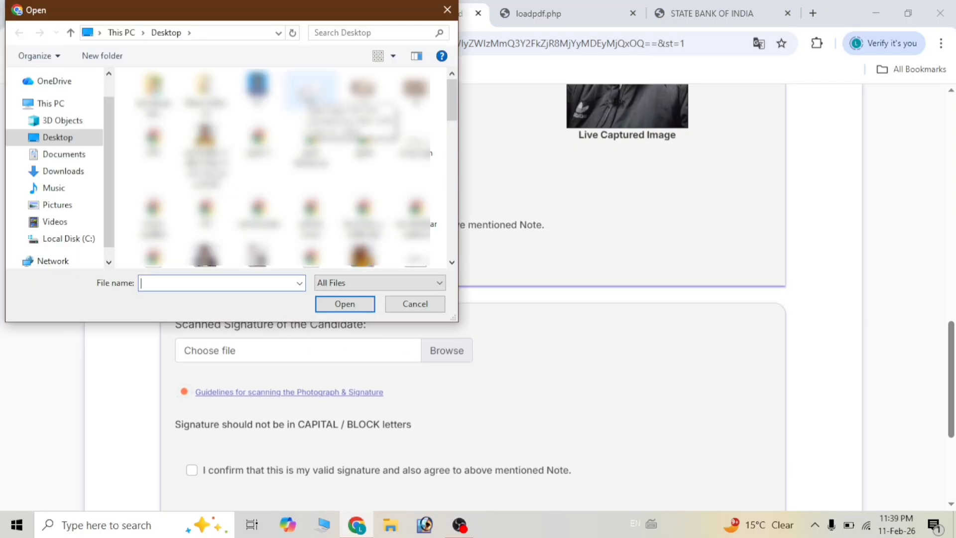
{"action": "type", "text": "02"}
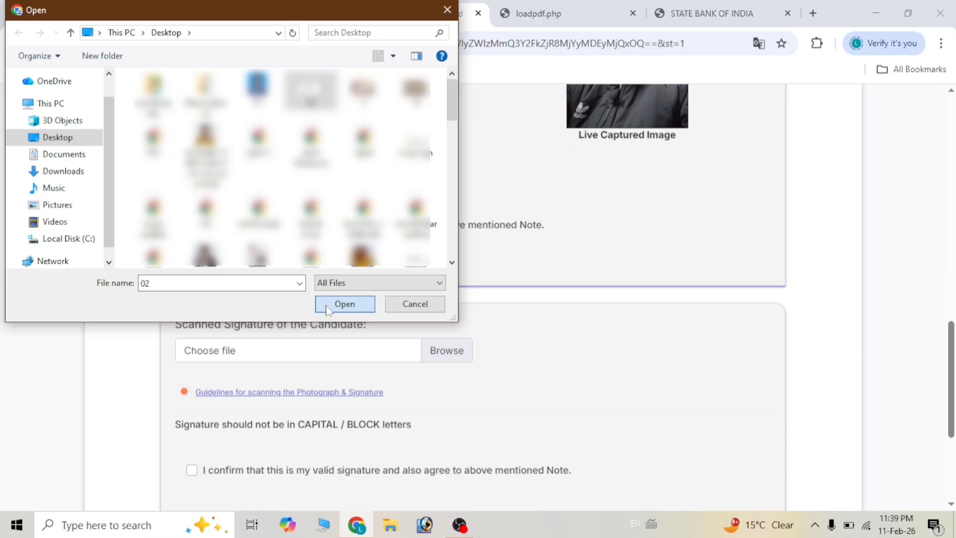
{"action": "left_click", "coordinate": [324, 305]}
{"action": "scroll", "coordinate": [326, 309], "scroll_direction": "down", "scroll_amount": 2}
{"action": "scroll", "coordinate": [491, 320], "scroll_direction": "down", "scroll_amount": 1}
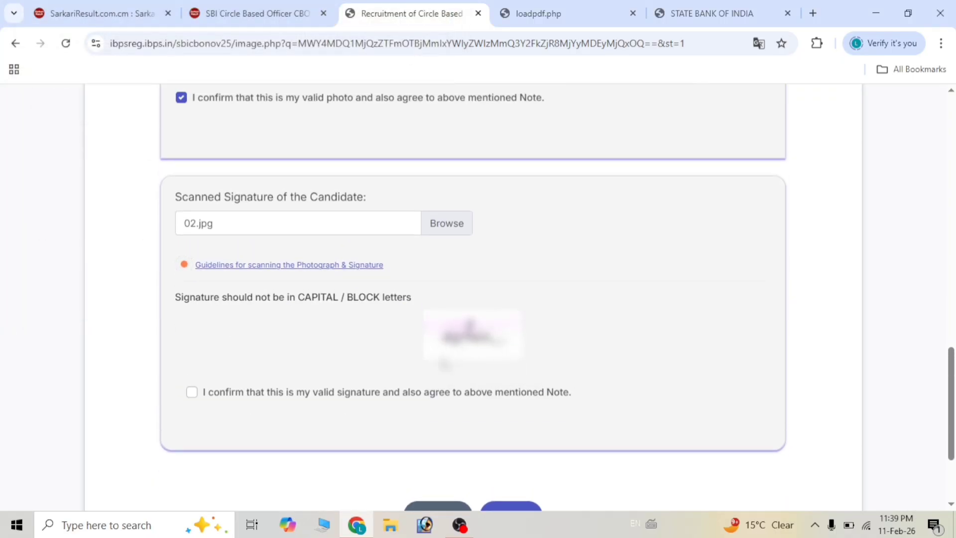
{"action": "left_click", "coordinate": [192, 392]}
{"action": "scroll", "coordinate": [290, 403], "scroll_direction": "down", "scroll_amount": 2}
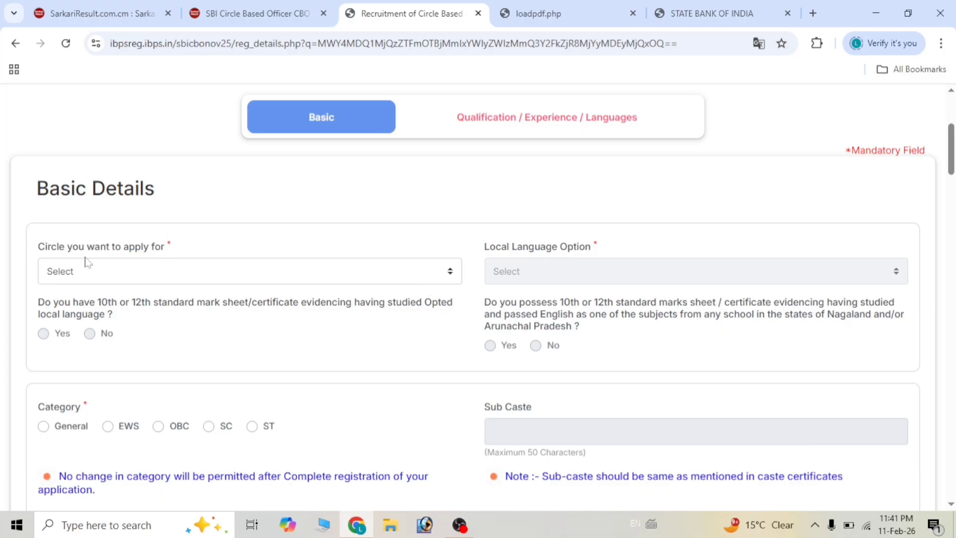
In Basic Details, set the circle to apply for to Lucknow and the local language option to Hindi.
{"action": "left_click", "coordinate": [95, 275]}
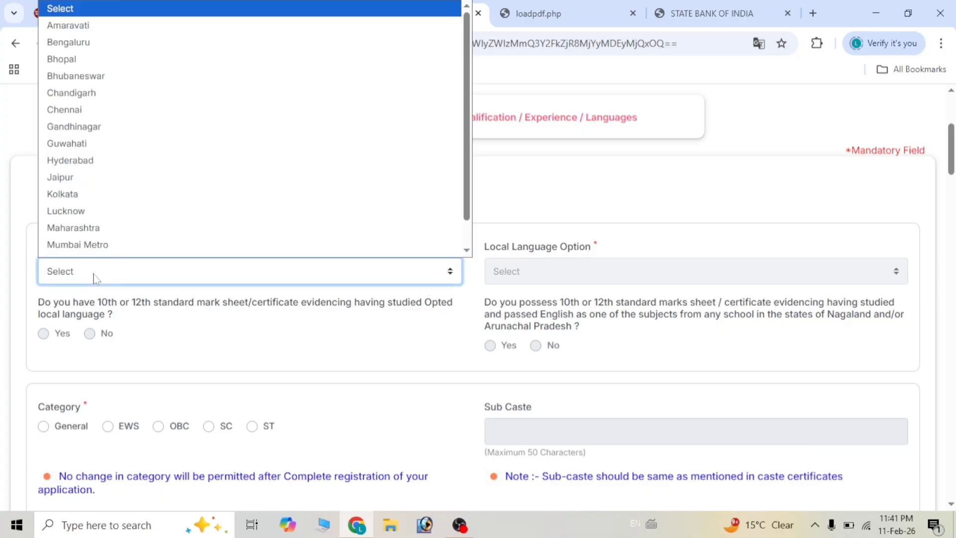
{"action": "scroll", "coordinate": [84, 182], "scroll_direction": "down", "scroll_amount": 1}
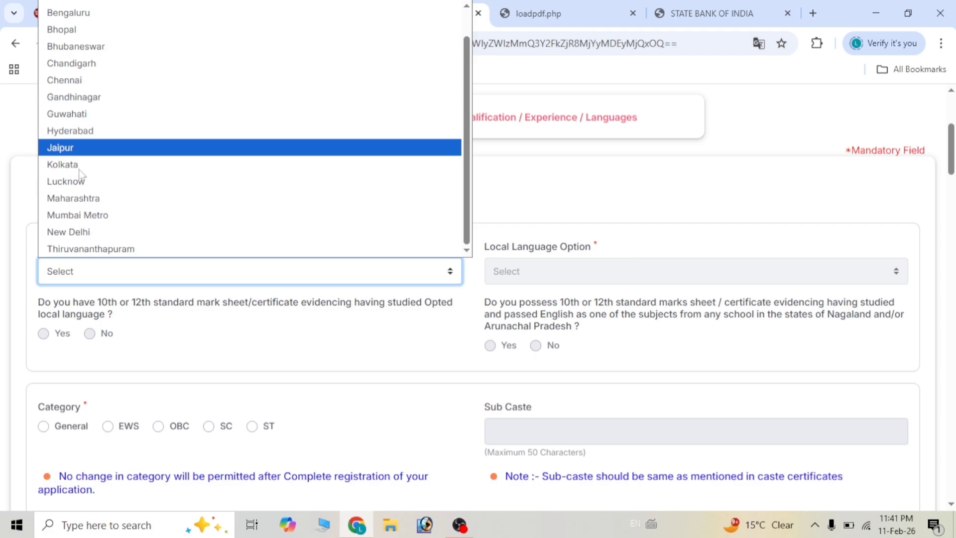
{"action": "left_click", "coordinate": [73, 182]}
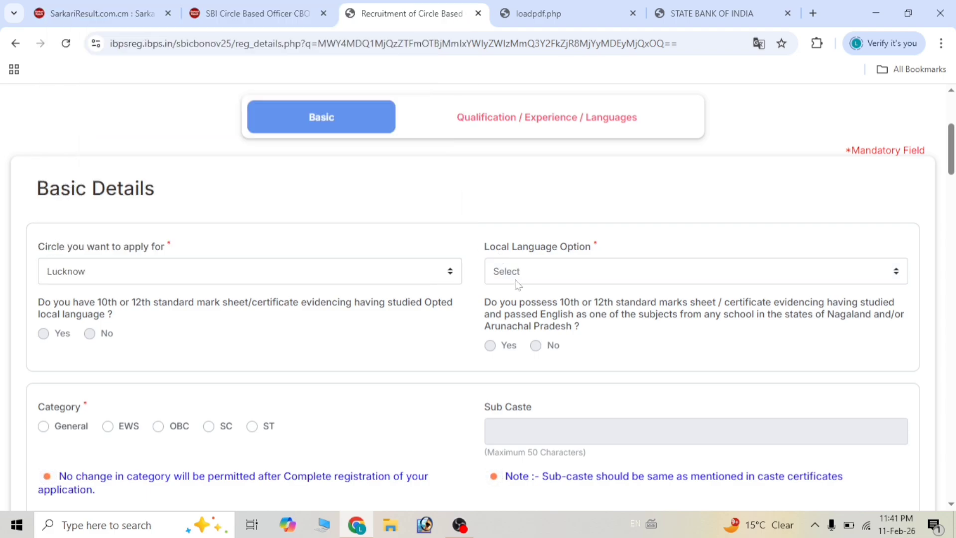
{"action": "left_click", "coordinate": [516, 282]}
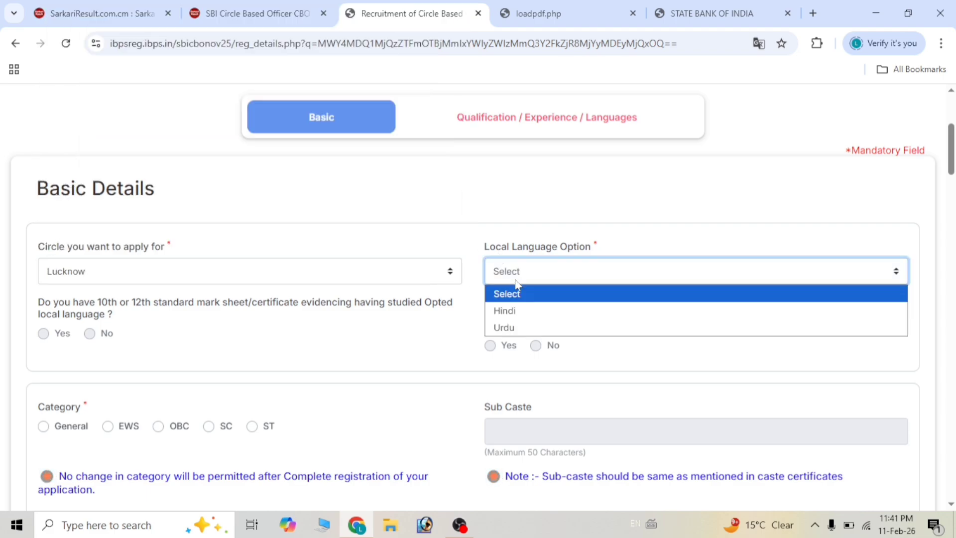
{"action": "left_click", "coordinate": [513, 312]}
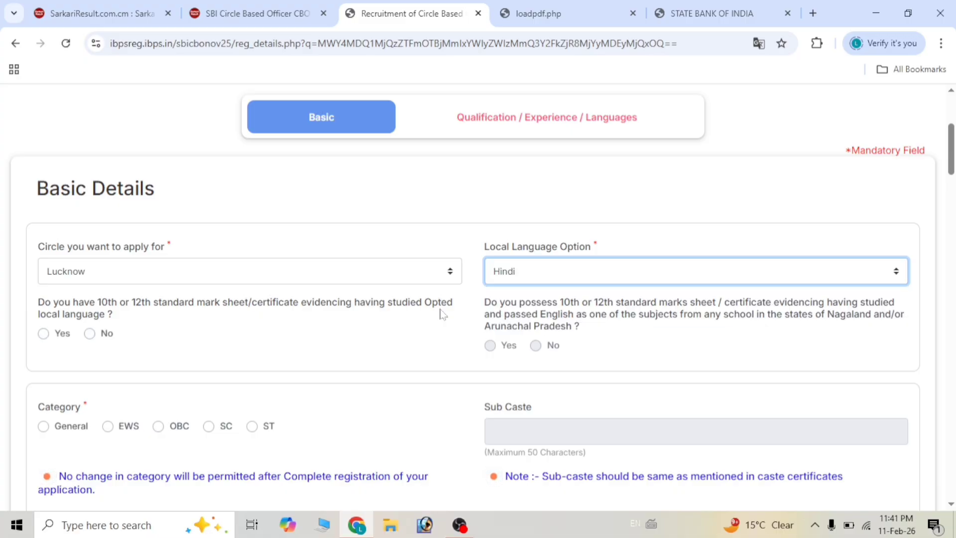
{"action": "scroll", "coordinate": [387, 319], "scroll_direction": "down", "scroll_amount": 1}
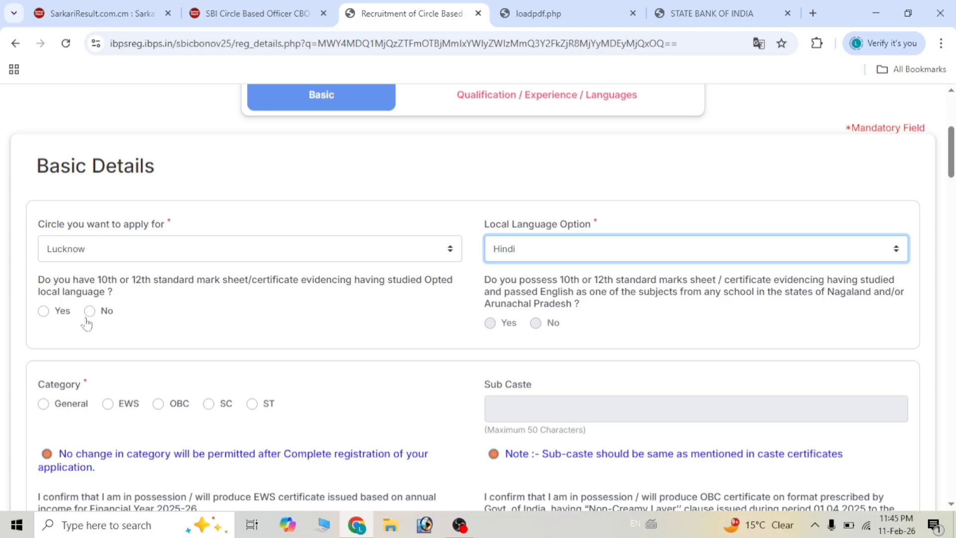
Answer Yes to the 10th or 12th mark sheet question for the local language, and set the category to SC, accepting the category notice.
{"action": "left_click", "coordinate": [43, 311]}
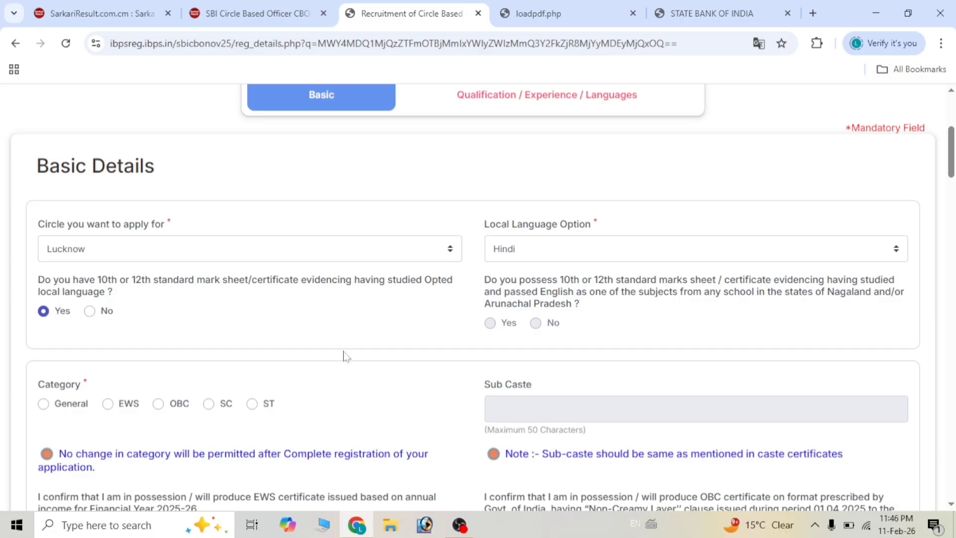
{"action": "scroll", "coordinate": [344, 354], "scroll_direction": "down", "scroll_amount": 1}
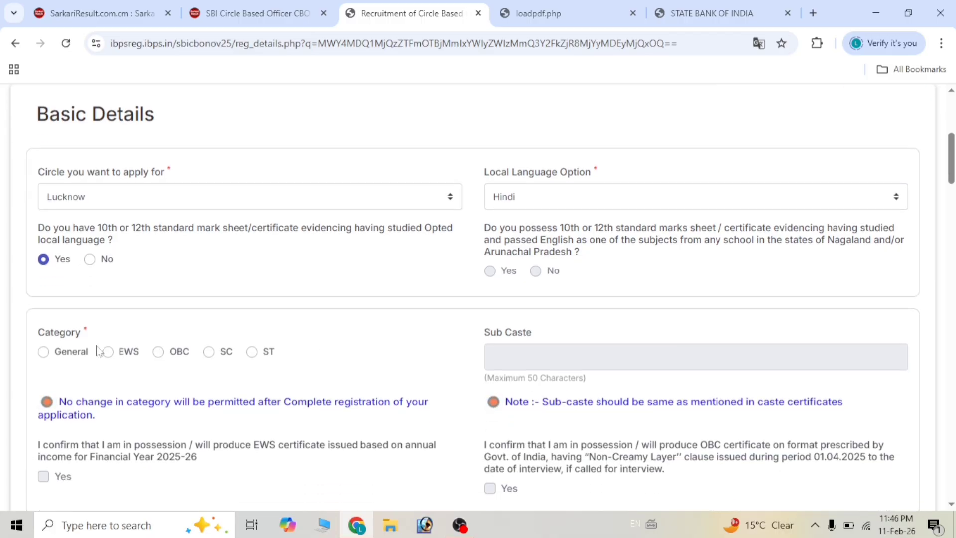
{"action": "scroll", "coordinate": [100, 347], "scroll_direction": "down", "scroll_amount": 1}
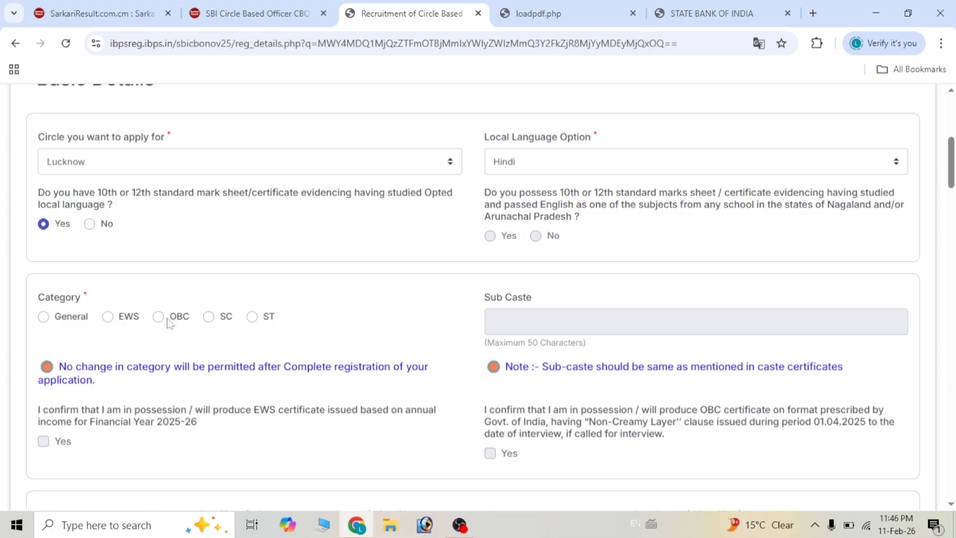
{"action": "scroll", "coordinate": [258, 324], "scroll_direction": "down", "scroll_amount": 1}
{"action": "scroll", "coordinate": [259, 325], "scroll_direction": "up", "scroll_amount": 1}
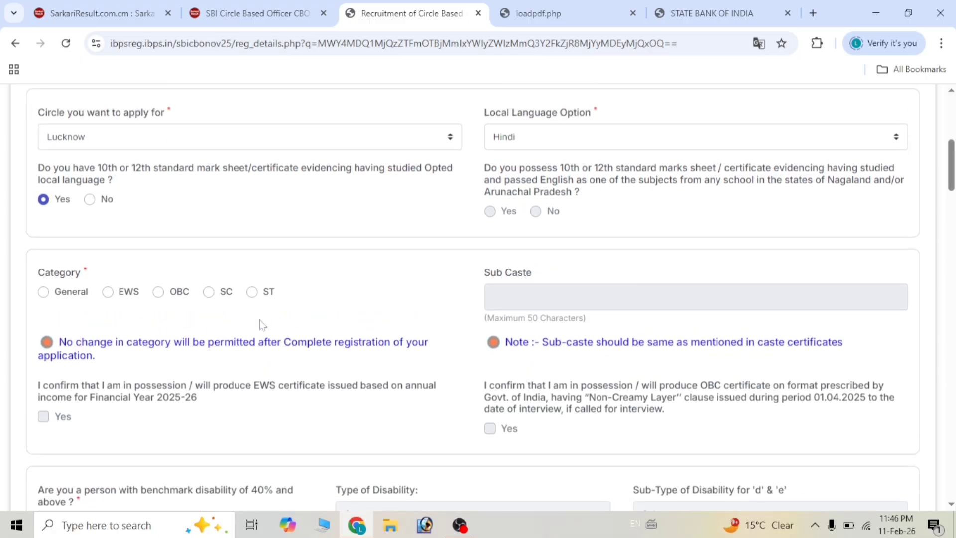
{"action": "left_click", "coordinate": [214, 295]}
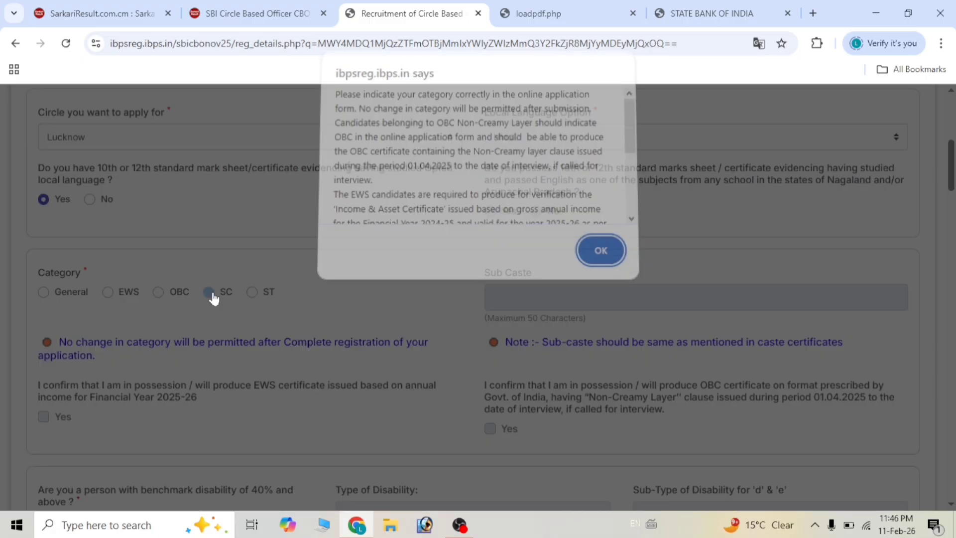
{"action": "left_click", "coordinate": [585, 253]}
{"action": "left_click", "coordinate": [494, 297]}
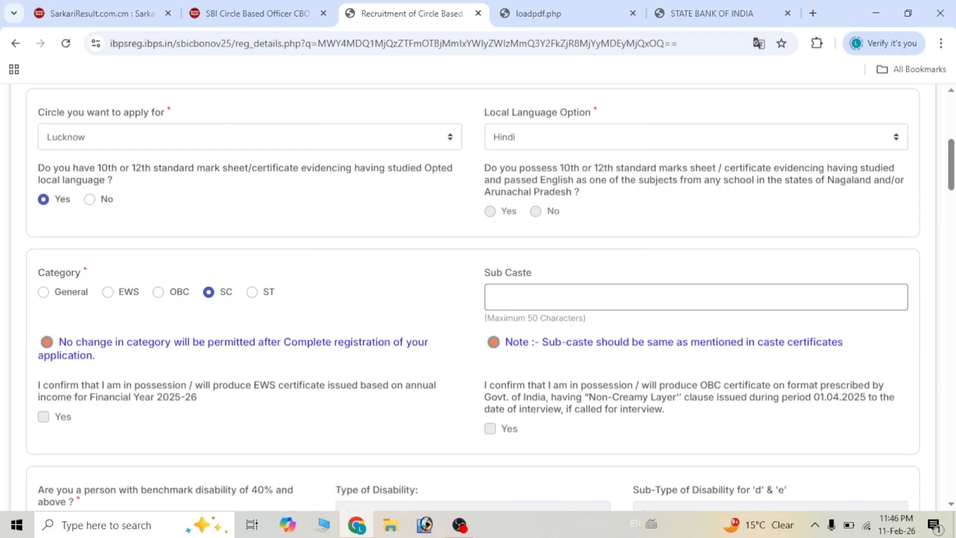
{"action": "scroll", "coordinate": [473, 297], "scroll_direction": "down", "scroll_amount": 1}
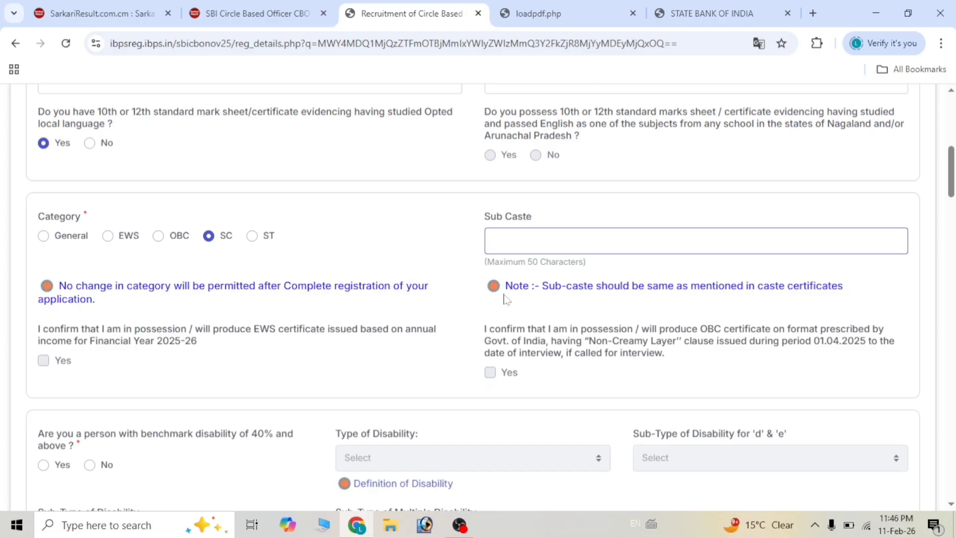
{"action": "scroll", "coordinate": [504, 300], "scroll_direction": "down", "scroll_amount": 1}
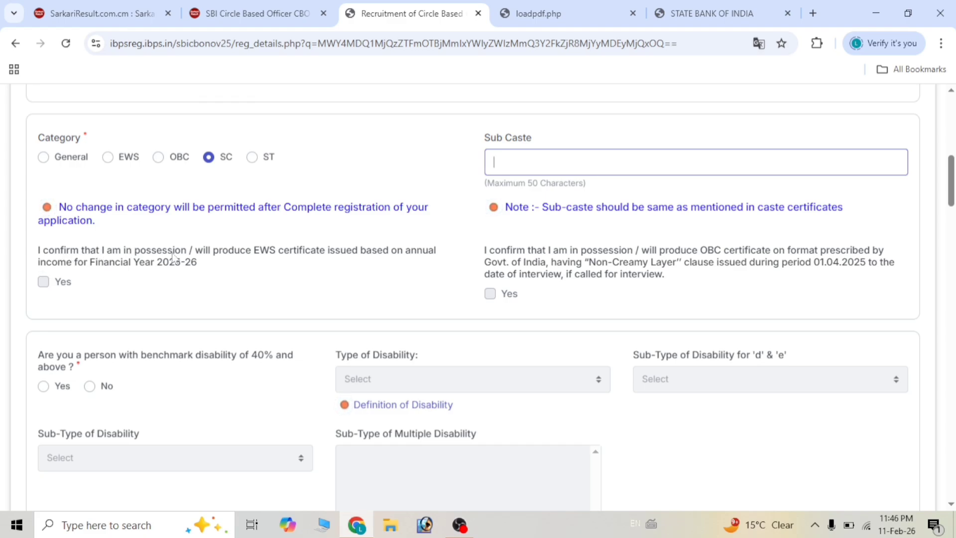
{"action": "scroll", "coordinate": [518, 289], "scroll_direction": "down", "scroll_amount": 1}
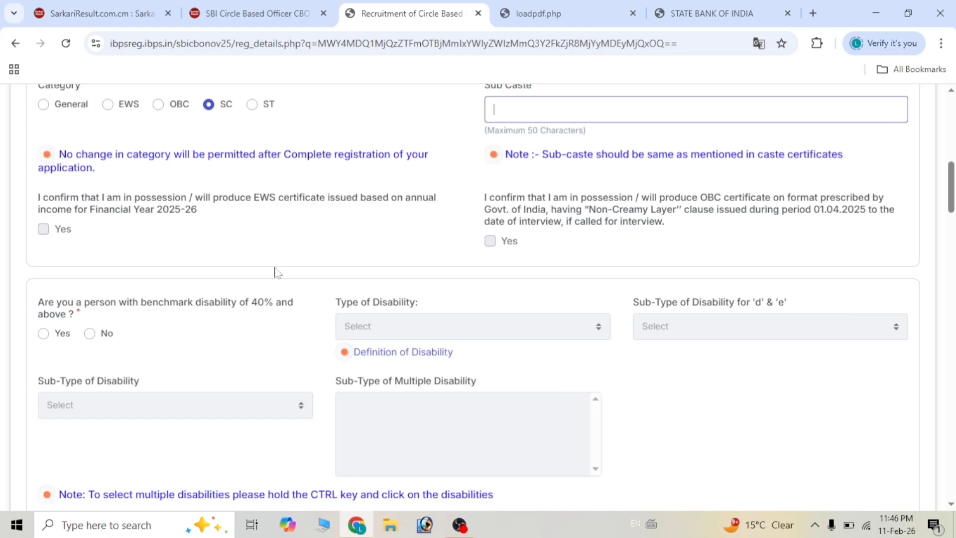
{"action": "scroll", "coordinate": [275, 272], "scroll_direction": "down", "scroll_amount": 2}
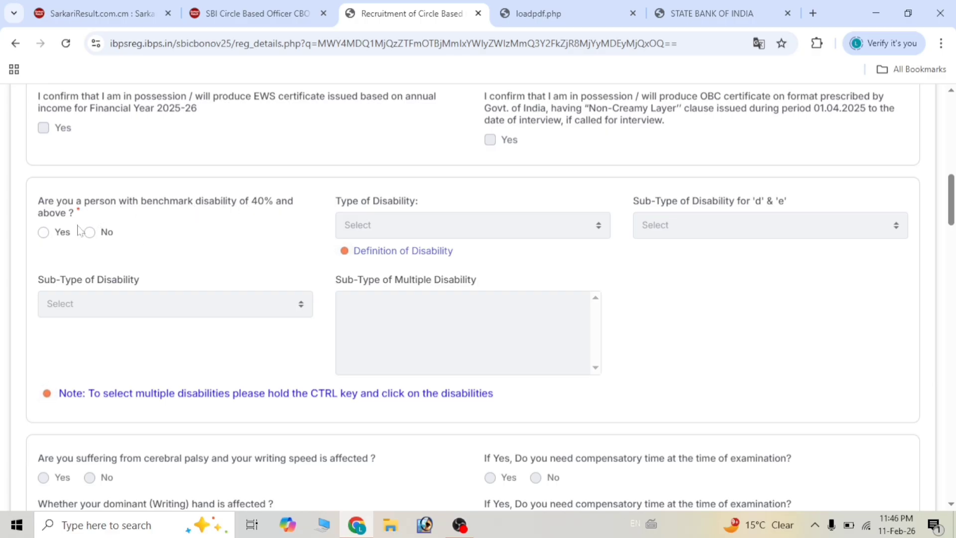
{"action": "left_click", "coordinate": [43, 233]}
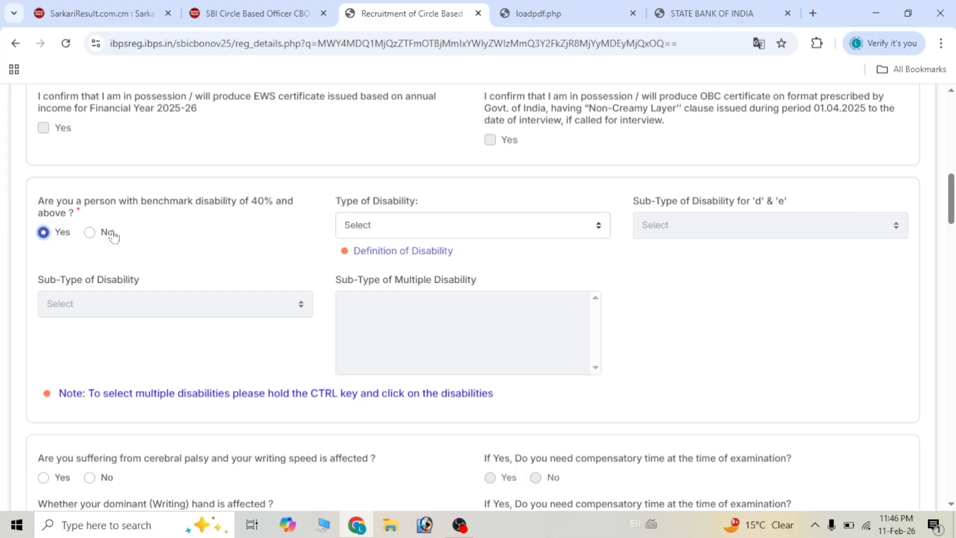
{"action": "left_click", "coordinate": [390, 230]}
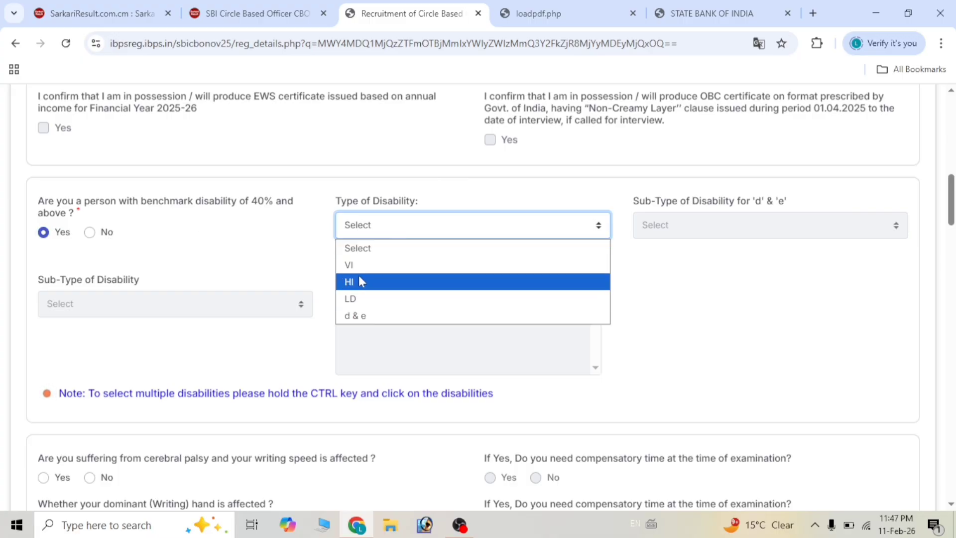
{"action": "left_click", "coordinate": [717, 277]}
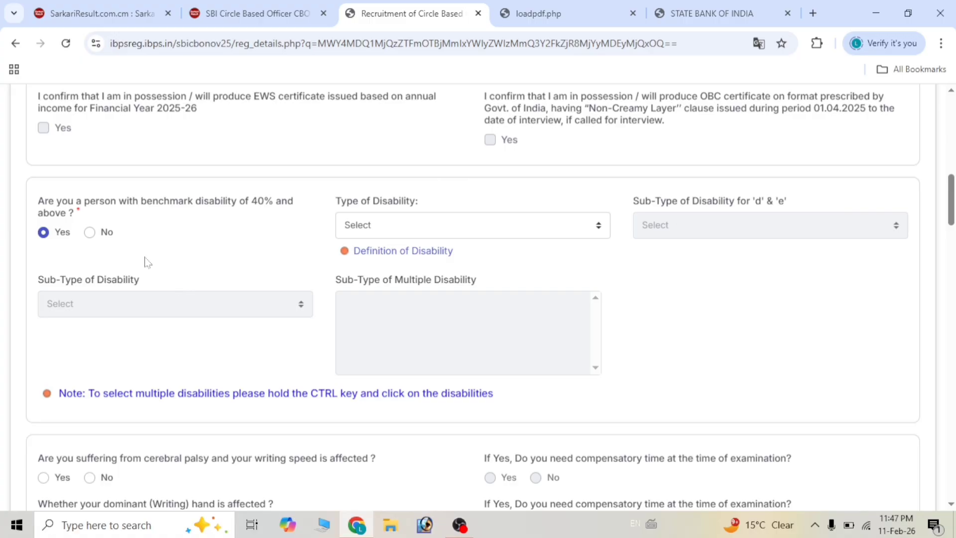
Answer No to the benchmark disability of 40% and above, and No to a specified disability with difficulty in writing.
{"action": "left_click", "coordinate": [90, 232]}
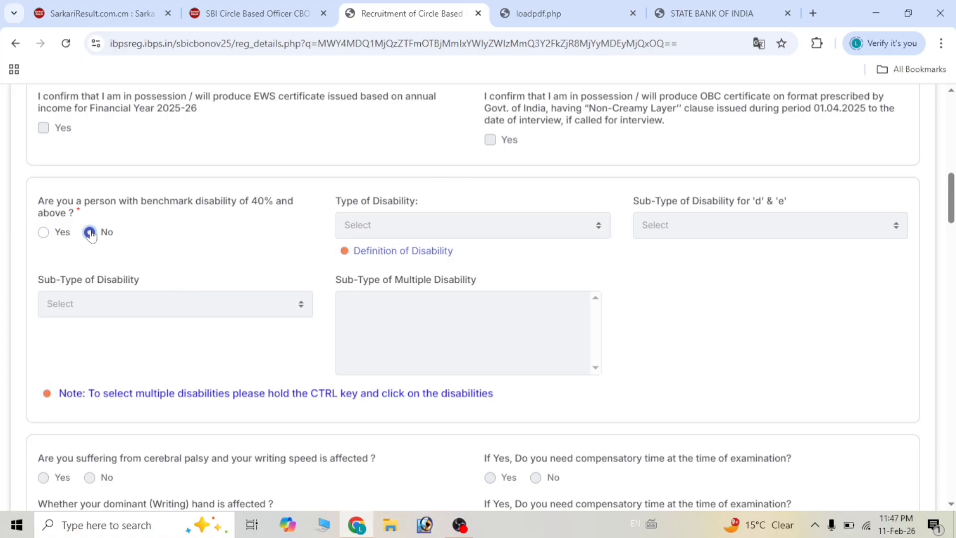
{"action": "scroll", "coordinate": [294, 303], "scroll_direction": "down", "scroll_amount": 1}
{"action": "scroll", "coordinate": [294, 303], "scroll_direction": "down", "scroll_amount": 4}
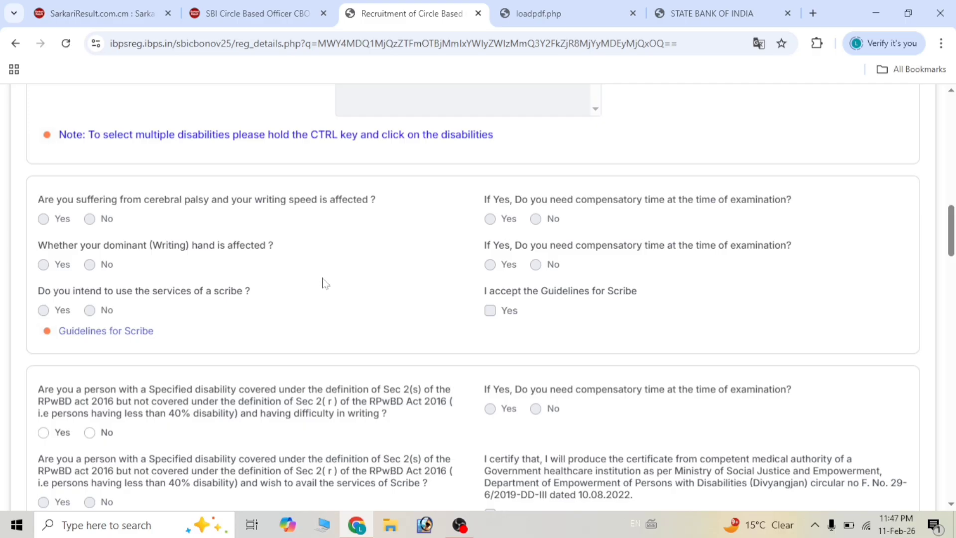
{"action": "scroll", "coordinate": [324, 282], "scroll_direction": "down", "scroll_amount": 2}
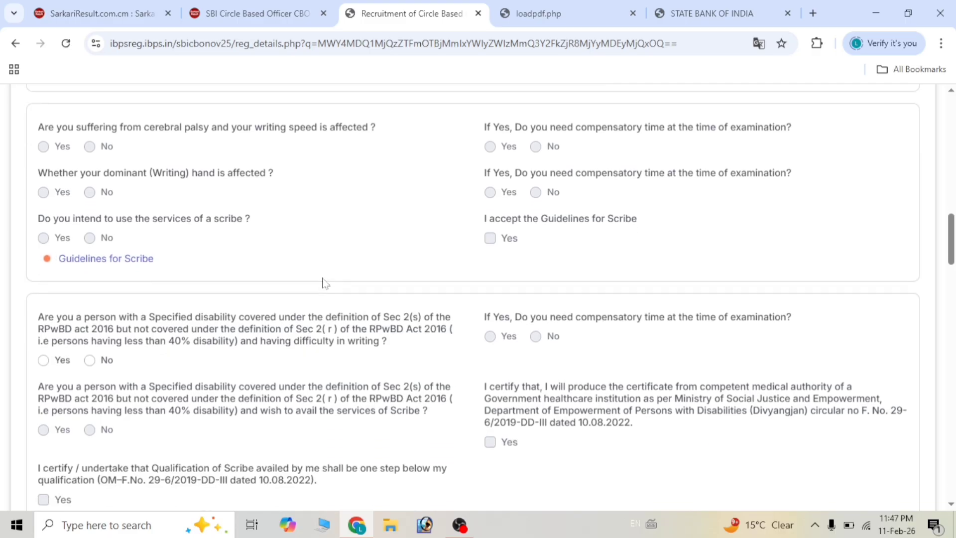
{"action": "scroll", "coordinate": [324, 283], "scroll_direction": "down", "scroll_amount": 3}
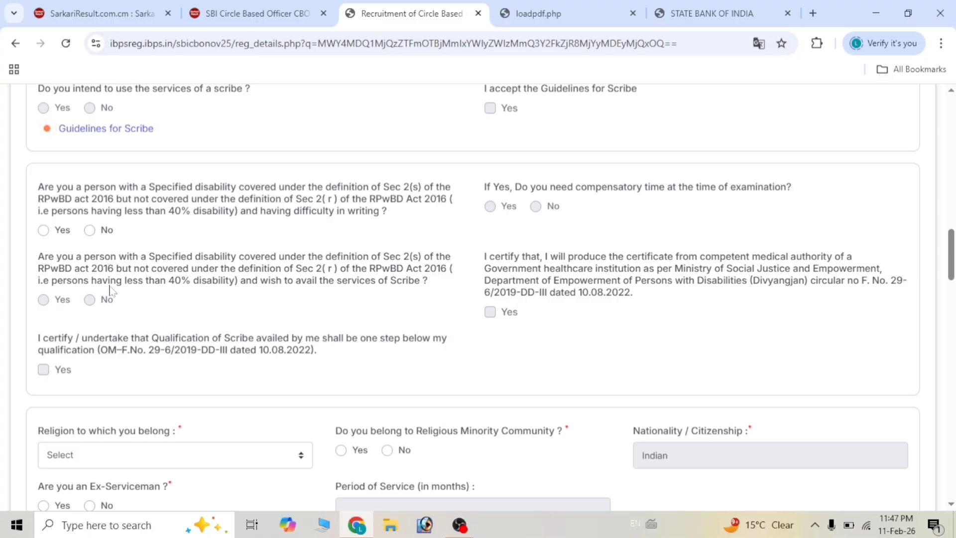
{"action": "left_click", "coordinate": [89, 230]}
Set the religion to Hindu and answer No to belonging to a religious minority community.
{"action": "scroll", "coordinate": [90, 229], "scroll_direction": "down", "scroll_amount": 1}
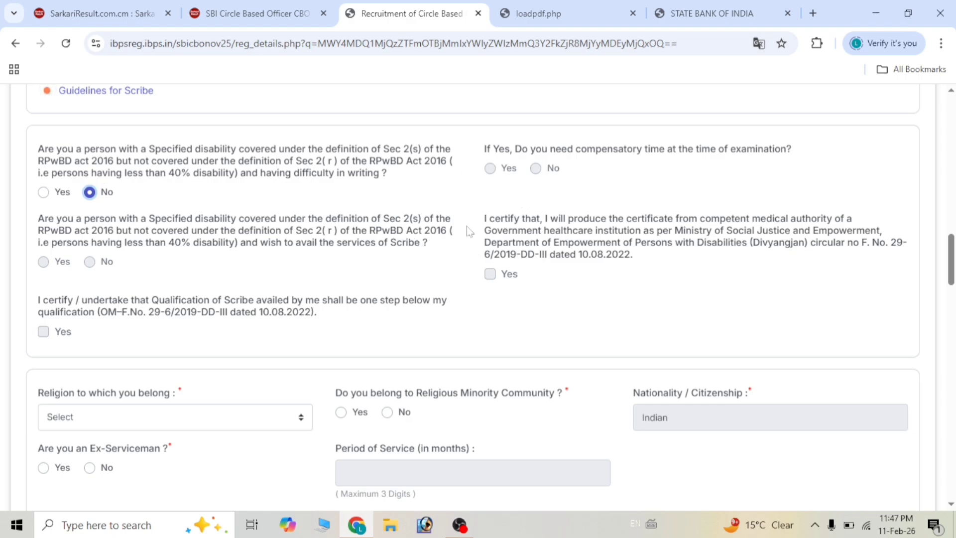
{"action": "scroll", "coordinate": [466, 240], "scroll_direction": "down", "scroll_amount": 2}
{"action": "scroll", "coordinate": [465, 240], "scroll_direction": "down", "scroll_amount": 1}
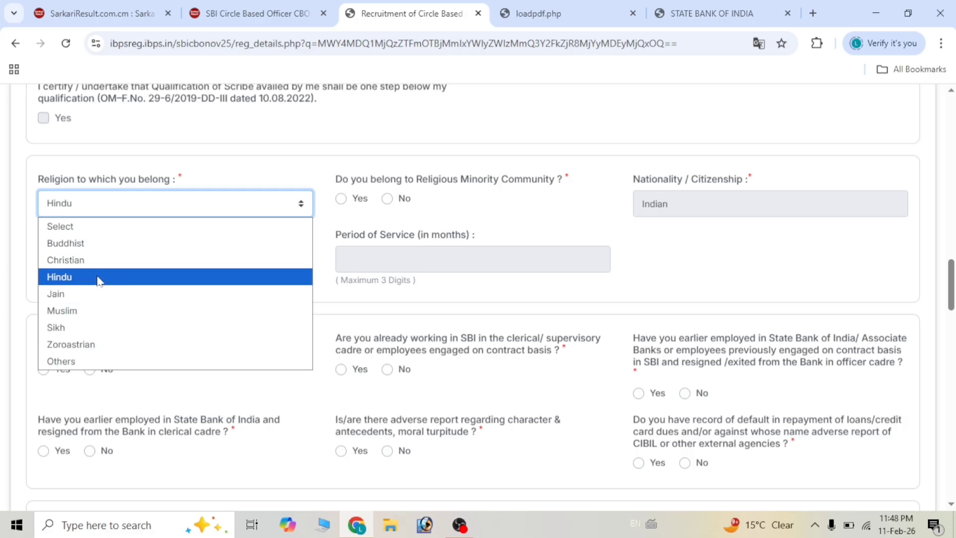
{"action": "left_click", "coordinate": [100, 278]}
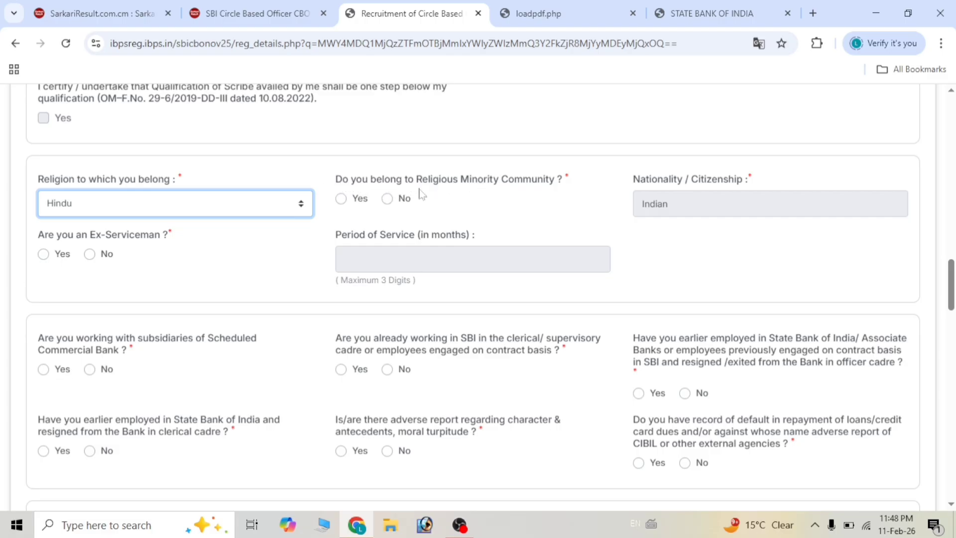
{"action": "left_click", "coordinate": [388, 198]}
Try Yes for the ex-serviceman question with its period of service field, and set the answer to No.
{"action": "scroll", "coordinate": [463, 222], "scroll_direction": "down", "scroll_amount": 1}
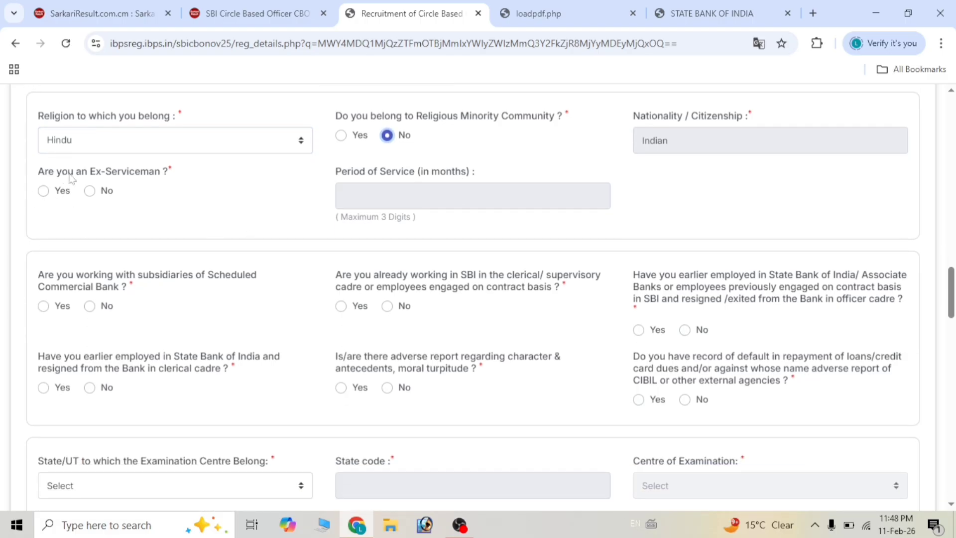
{"action": "left_click", "coordinate": [44, 192]}
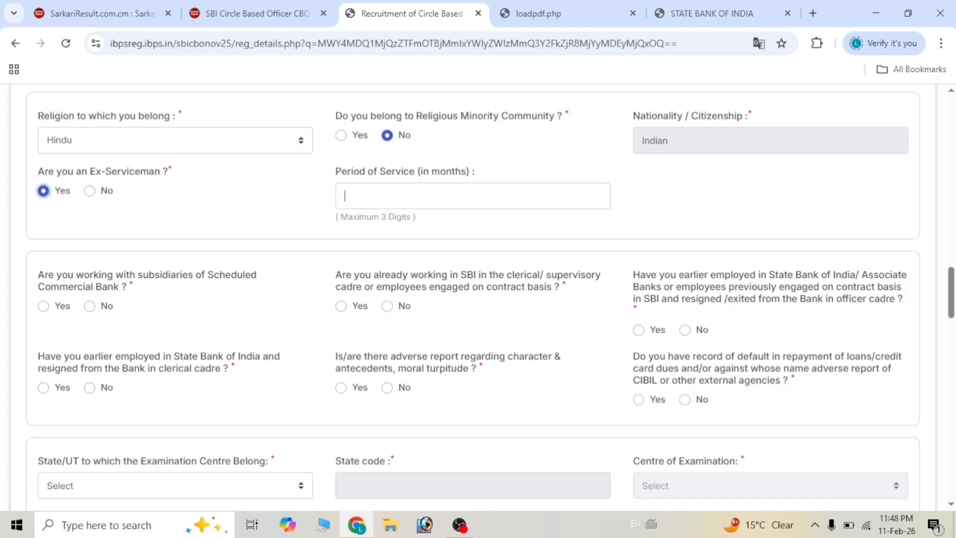
{"action": "left_click", "coordinate": [344, 196]}
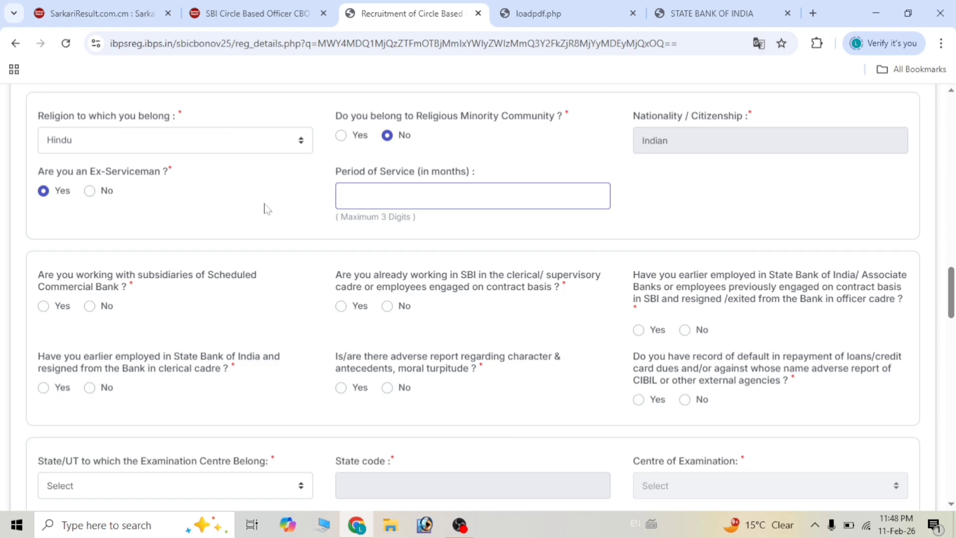
{"action": "left_click", "coordinate": [90, 191]}
Answer No to working with commercial bank subsidiaries, to currently working in SBI, and to earlier SBI employment in officer or clerical cadre.
{"action": "scroll", "coordinate": [267, 273], "scroll_direction": "down", "scroll_amount": 2}
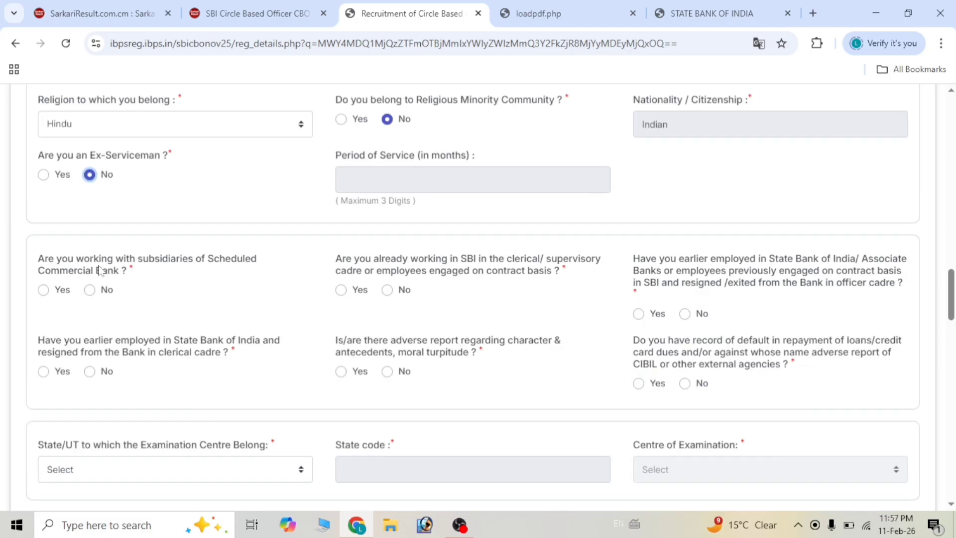
{"action": "left_click", "coordinate": [89, 290]}
{"action": "left_click", "coordinate": [393, 291]}
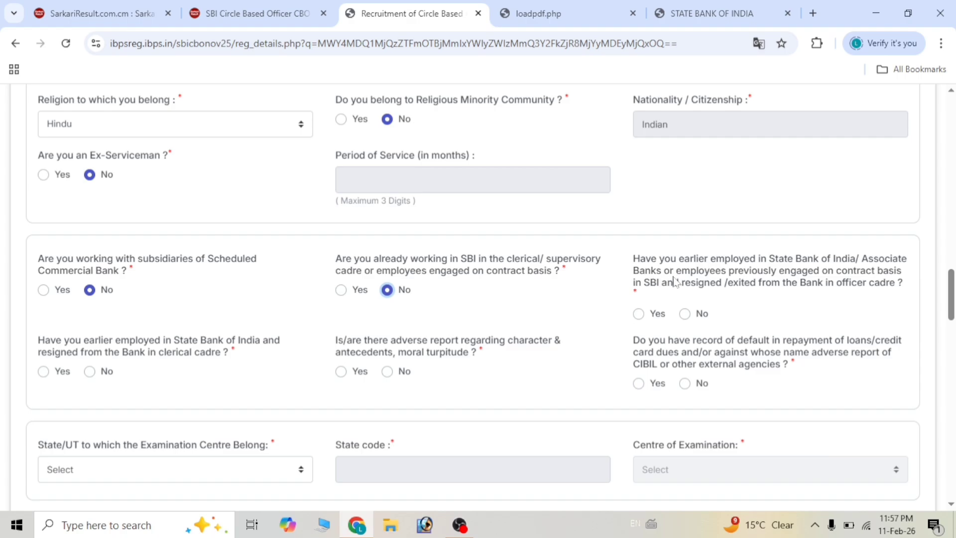
{"action": "left_click", "coordinate": [685, 313]}
{"action": "scroll", "coordinate": [217, 343], "scroll_direction": "down", "scroll_amount": 1}
{"action": "scroll", "coordinate": [218, 343], "scroll_direction": "down", "scroll_amount": 1}
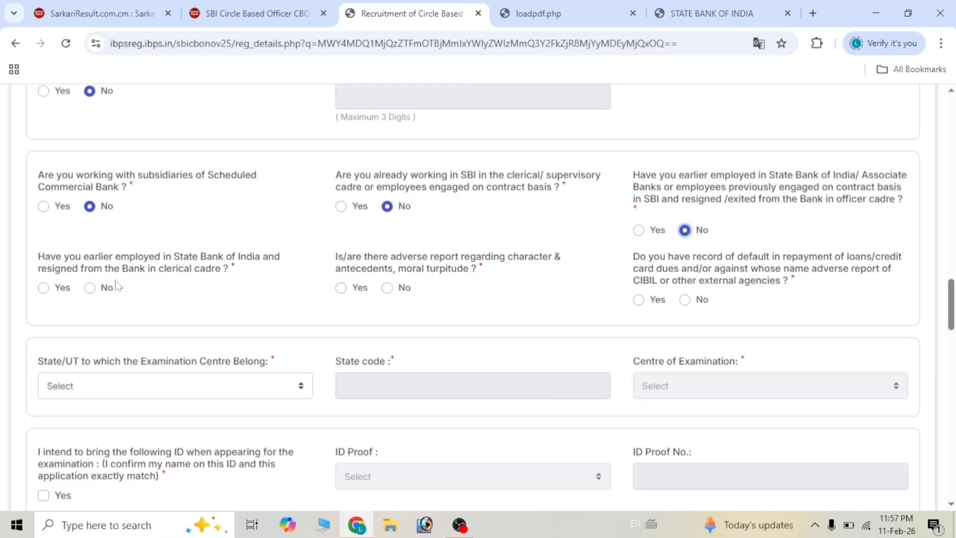
{"action": "left_click", "coordinate": [90, 289]}
Answer No to adverse reports on character and antecedents, and No to a record of default in loan or credit card repayment.
{"action": "scroll", "coordinate": [359, 299], "scroll_direction": "up", "scroll_amount": 1}
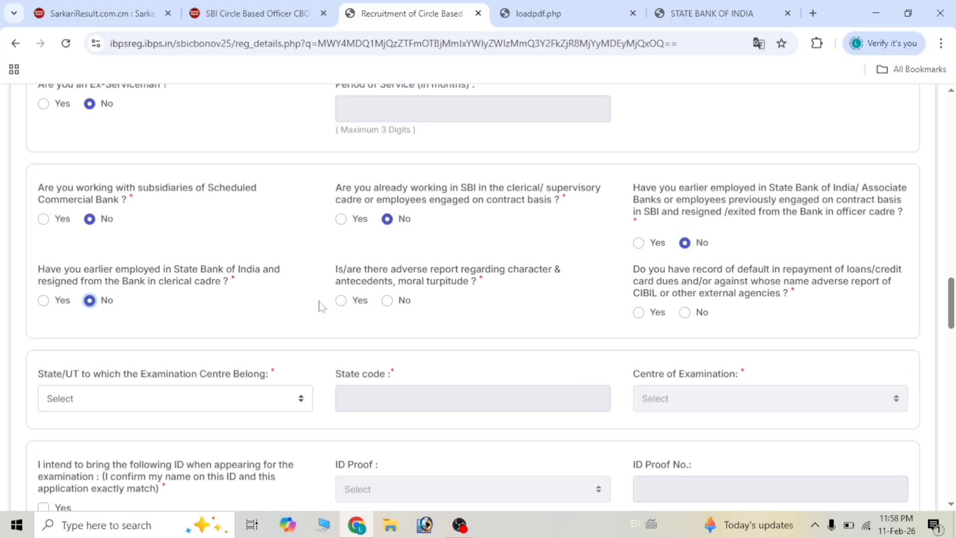
{"action": "left_click", "coordinate": [388, 300]}
{"action": "scroll", "coordinate": [657, 308], "scroll_direction": "down", "scroll_amount": 1}
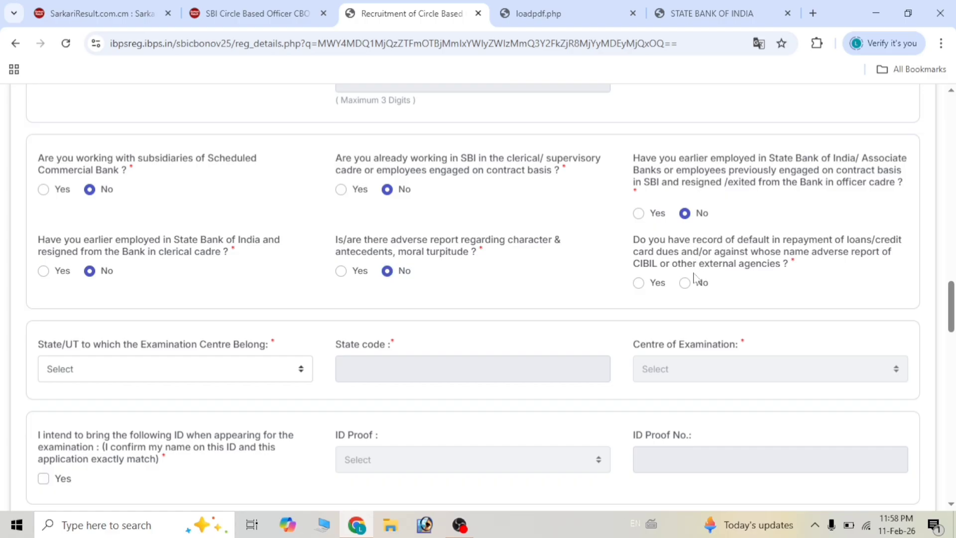
{"action": "left_click", "coordinate": [685, 283]}
Set the examination centre's state to Uttar Pradesh and the centre of examination to Prayagraj (Allahabad).
{"action": "scroll", "coordinate": [545, 318], "scroll_direction": "down", "scroll_amount": 1}
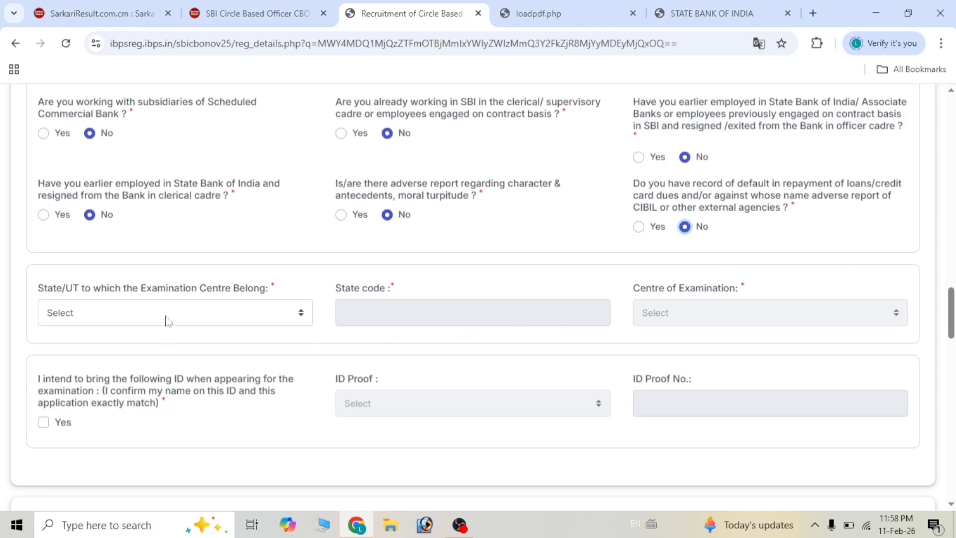
{"action": "left_click", "coordinate": [148, 320]}
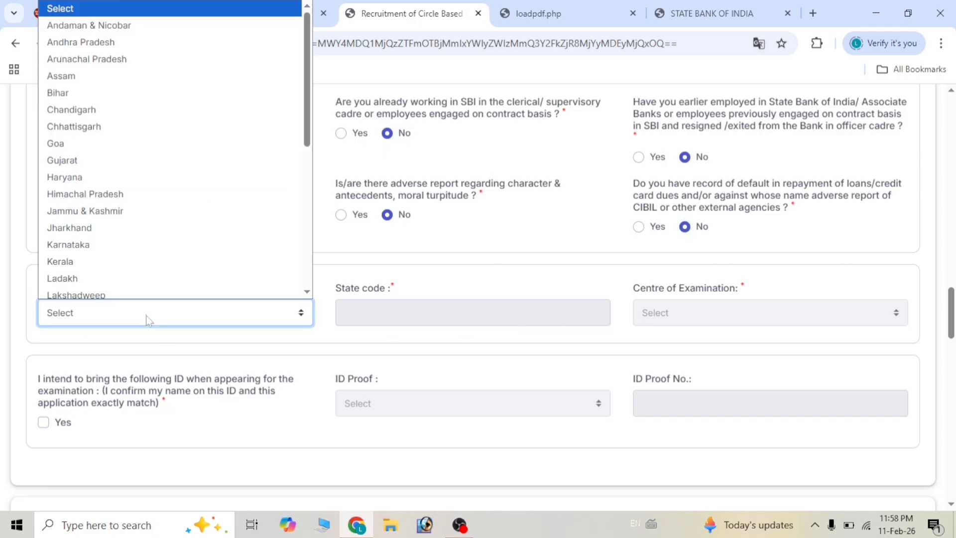
{"action": "scroll", "coordinate": [126, 189], "scroll_direction": "down", "scroll_amount": 6}
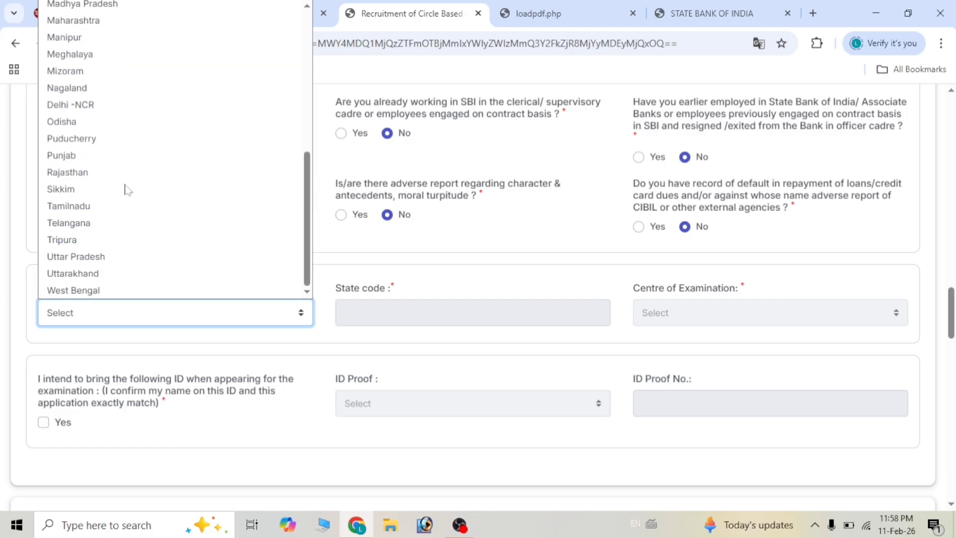
{"action": "left_click", "coordinate": [93, 259]}
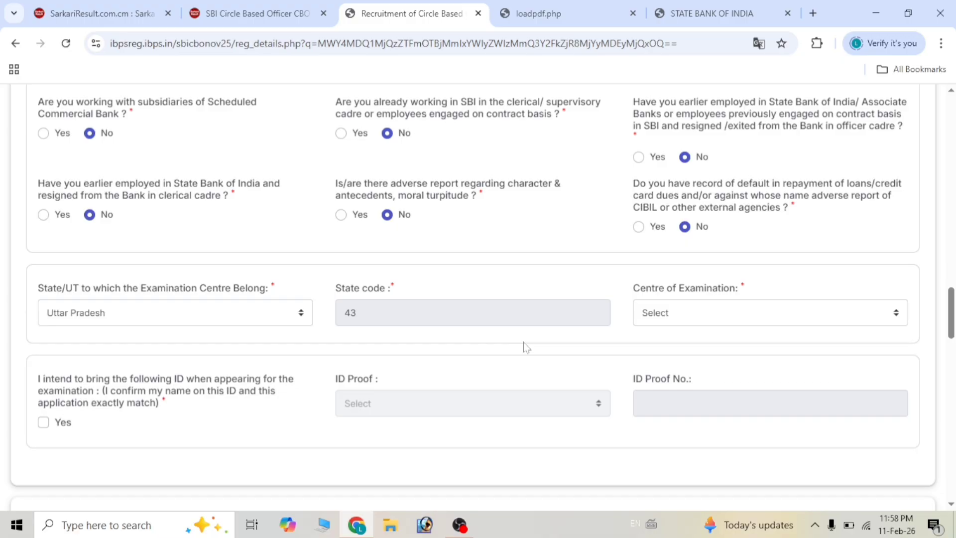
{"action": "left_click", "coordinate": [655, 313]}
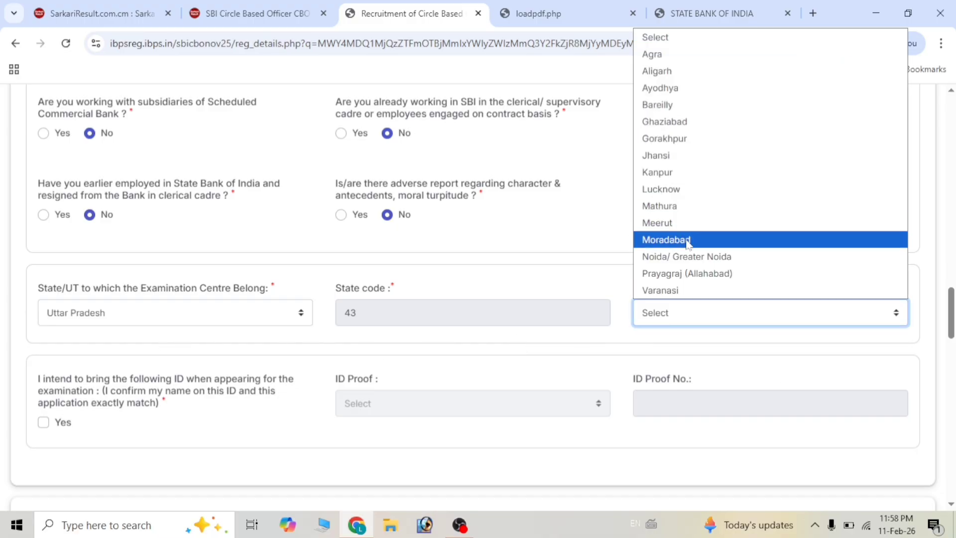
{"action": "left_click", "coordinate": [684, 274]}
Confirm bringing an ID to the examination, set the ID proof to Aadhaar Card, and open the ID proof number for entry.
{"action": "scroll", "coordinate": [459, 358], "scroll_direction": "down", "scroll_amount": 2}
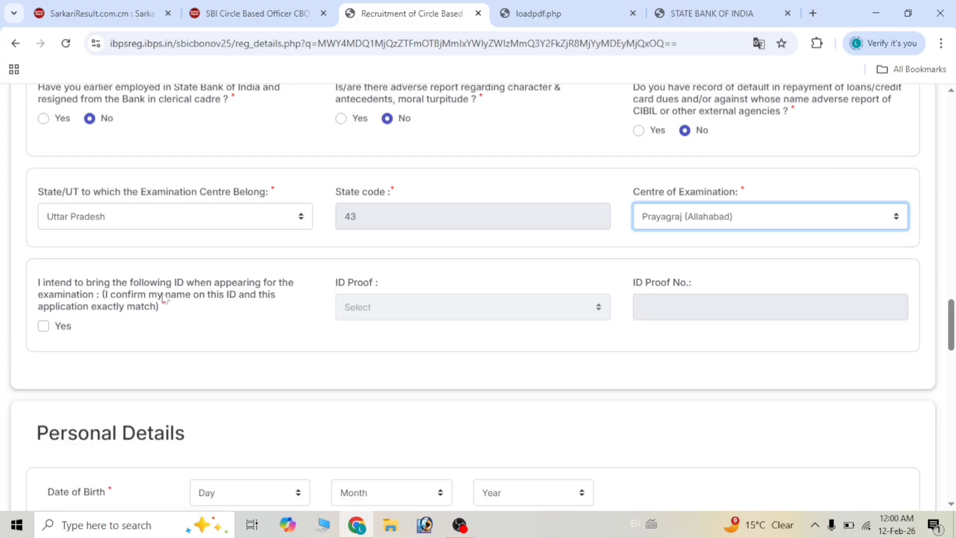
{"action": "left_click", "coordinate": [44, 326]}
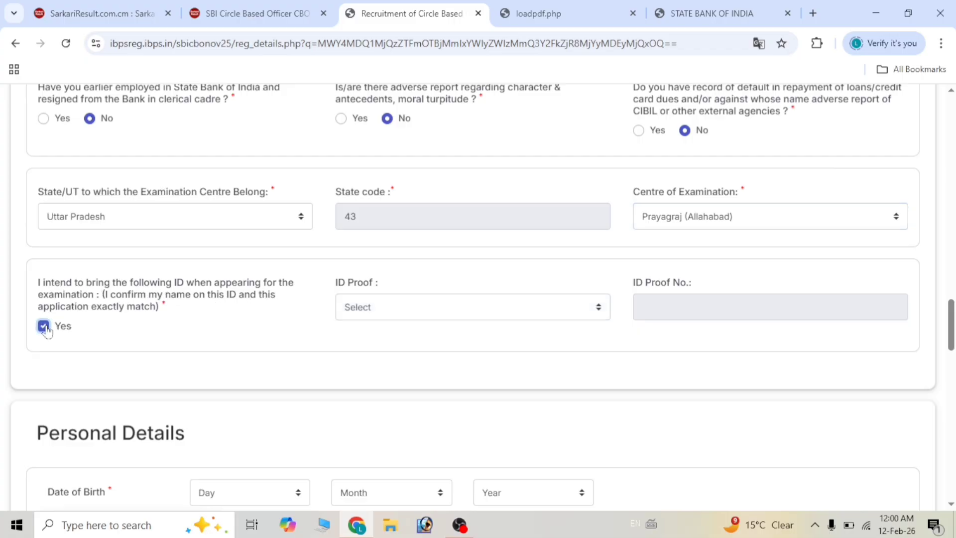
{"action": "left_click", "coordinate": [377, 312]}
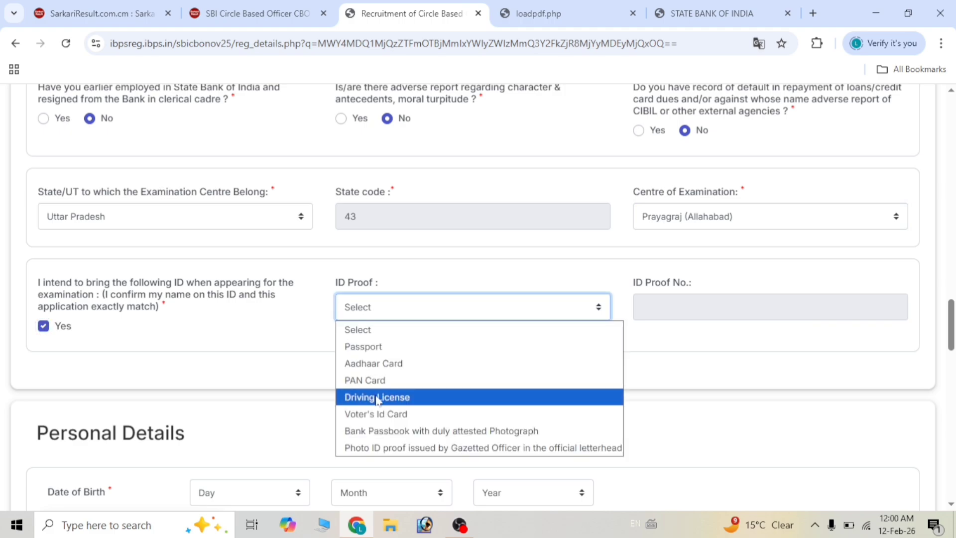
{"action": "left_click", "coordinate": [366, 370]}
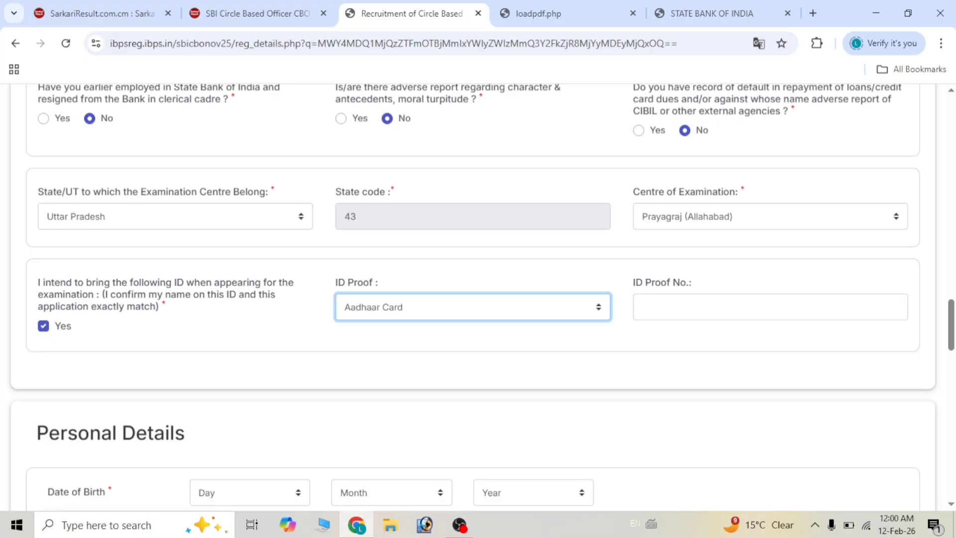
{"action": "left_click", "coordinate": [722, 307]}
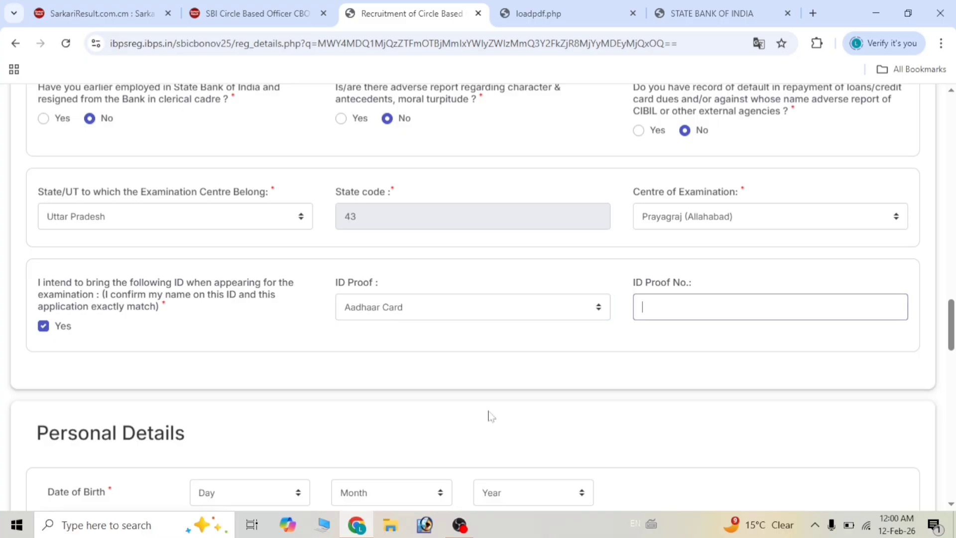
Look through the day, month and year choices for the date of birth without selecting any.
{"action": "scroll", "coordinate": [491, 415], "scroll_direction": "down", "scroll_amount": 3}
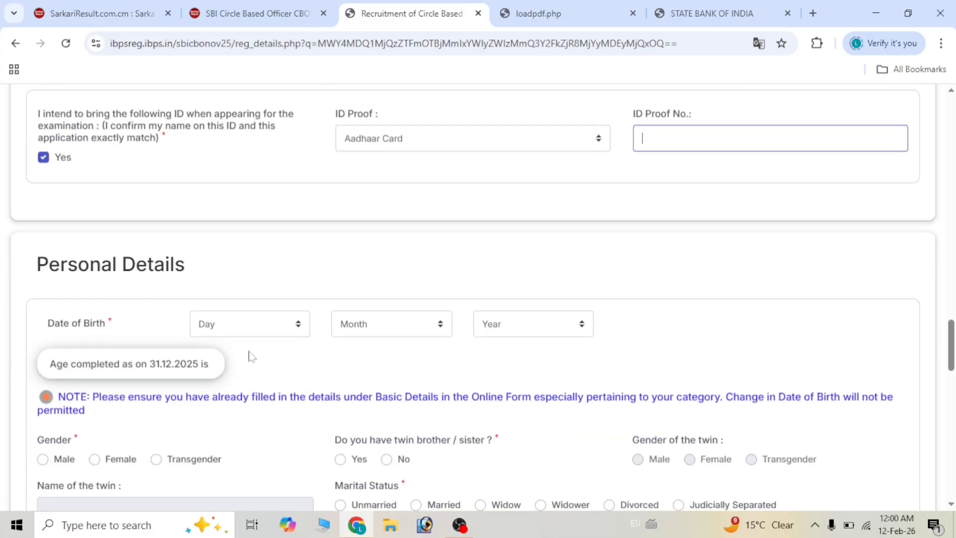
{"action": "left_click", "coordinate": [242, 330]}
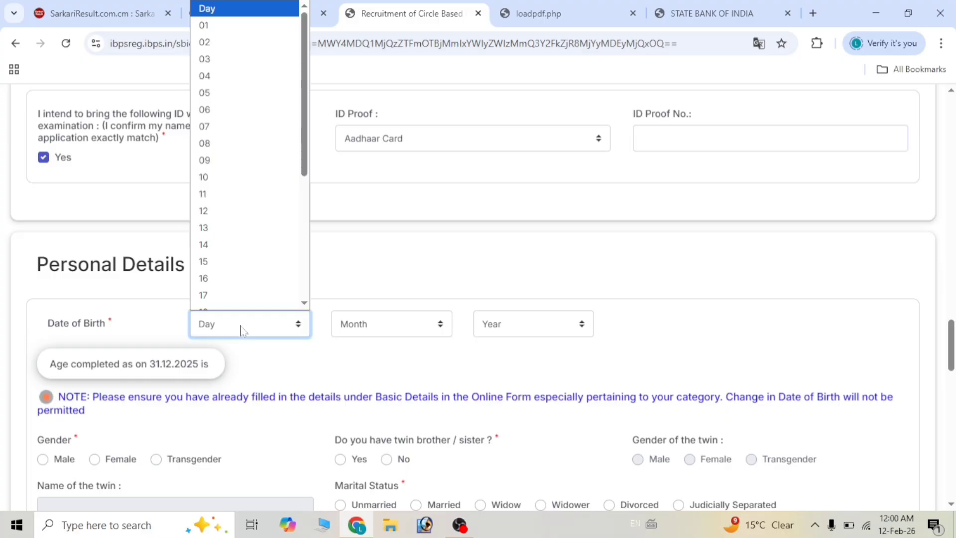
{"action": "left_click", "coordinate": [373, 318]}
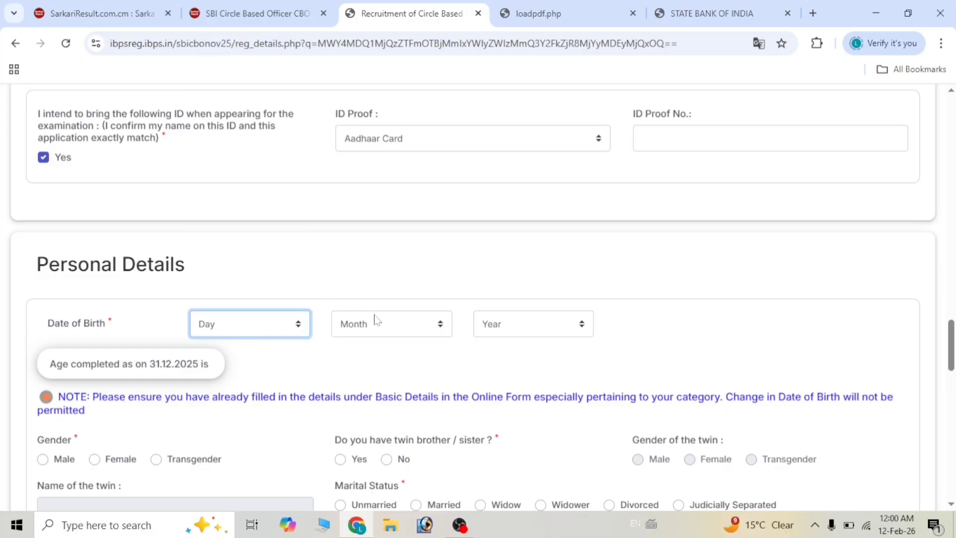
{"action": "left_click", "coordinate": [375, 320]}
{"action": "left_click", "coordinate": [431, 353]}
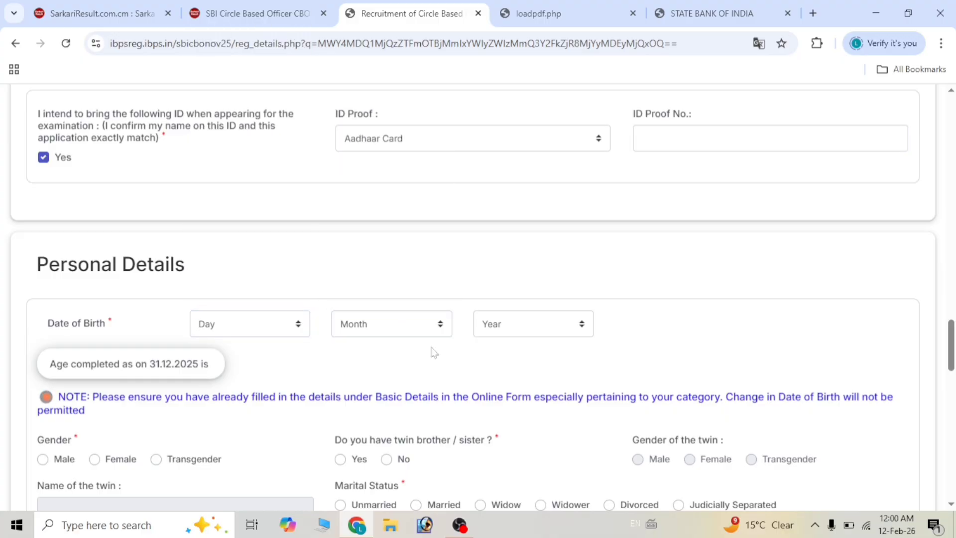
{"action": "left_click", "coordinate": [503, 322]}
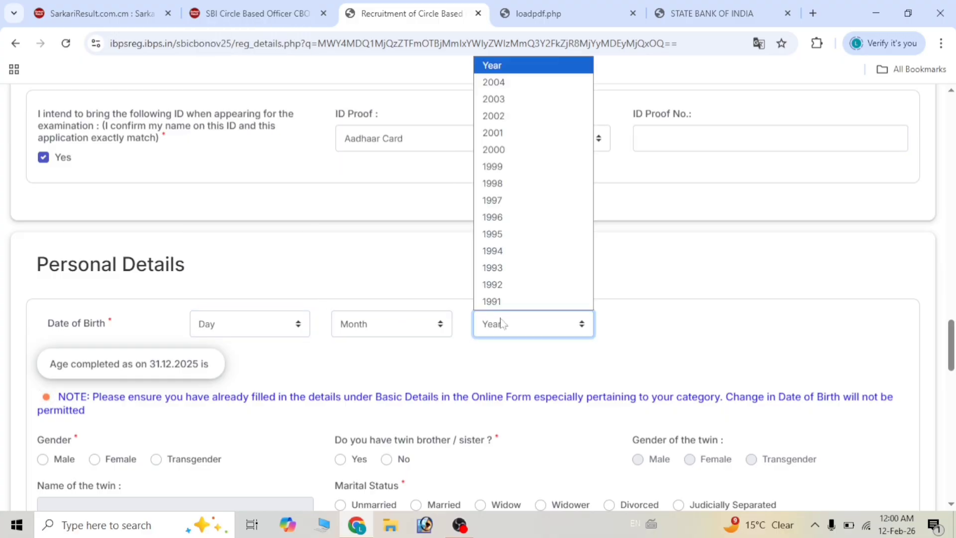
{"action": "left_click", "coordinate": [459, 222]}
Set the gender to Male, answer No to having a twin brother or sister, and set the marital status to Unmarried.
{"action": "scroll", "coordinate": [275, 386], "scroll_direction": "down", "scroll_amount": 2}
{"action": "scroll", "coordinate": [275, 386], "scroll_direction": "down", "scroll_amount": 2}
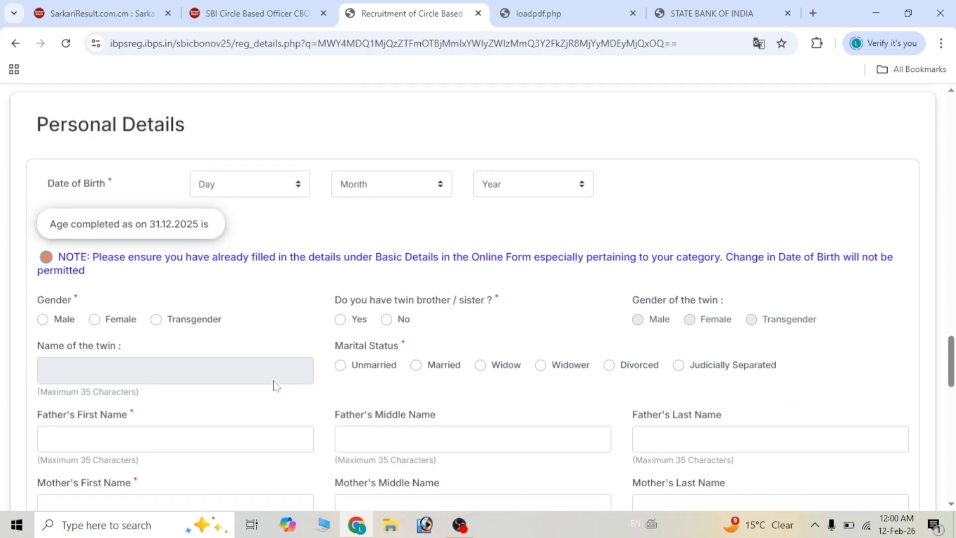
{"action": "left_click", "coordinate": [41, 309]}
{"action": "scroll", "coordinate": [315, 318], "scroll_direction": "down", "scroll_amount": 1}
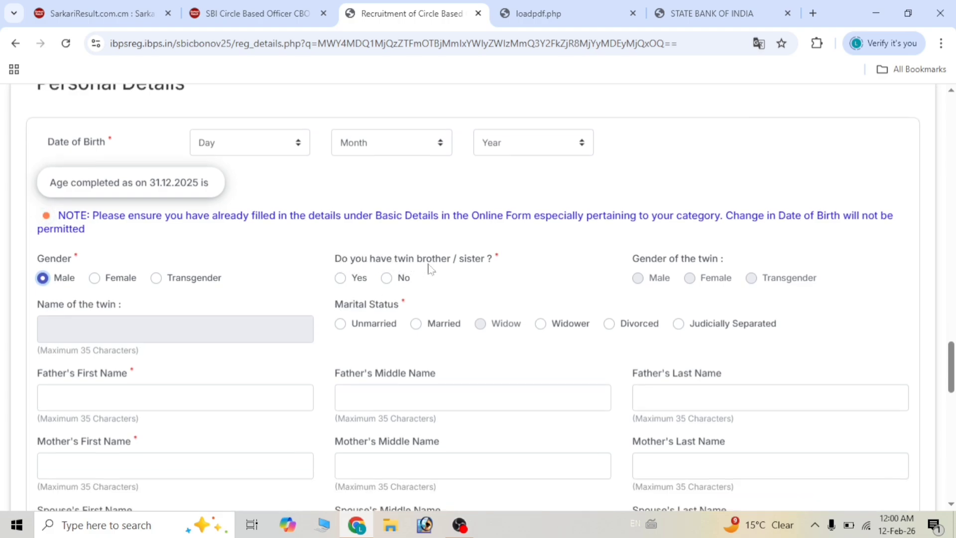
{"action": "left_click", "coordinate": [384, 278]}
{"action": "scroll", "coordinate": [567, 302], "scroll_direction": "down", "scroll_amount": 1}
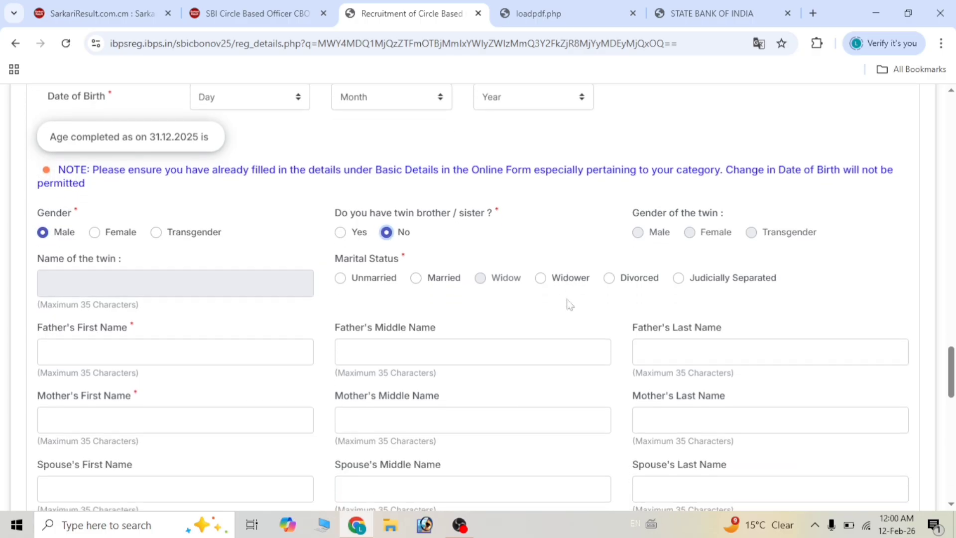
{"action": "left_click", "coordinate": [333, 279]}
{"action": "left_click", "coordinate": [340, 277]}
{"action": "scroll", "coordinate": [340, 277], "scroll_direction": "down", "scroll_amount": 1}
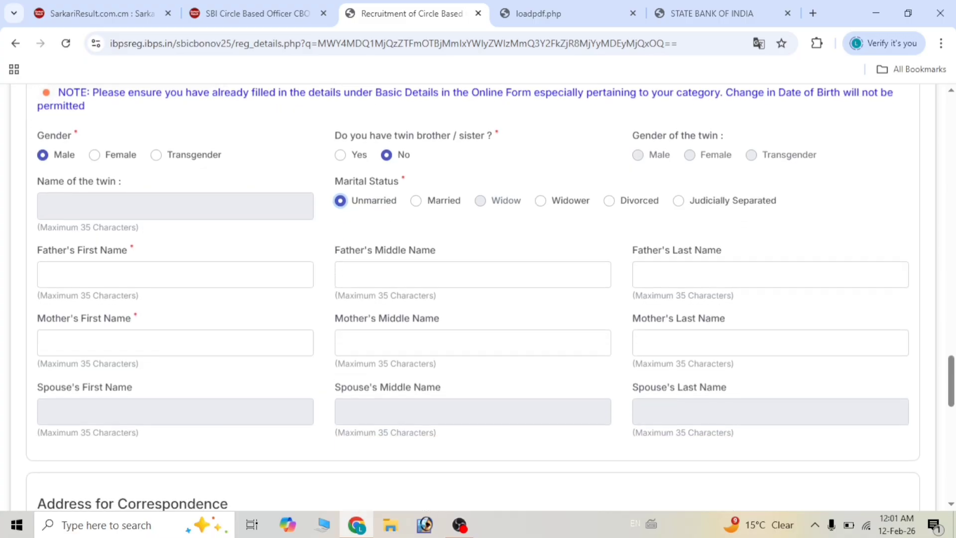
Go through the first, middle and last name fields for the father and mother, and check the spouse name fields against marital status.
{"action": "left_click", "coordinate": [176, 274]}
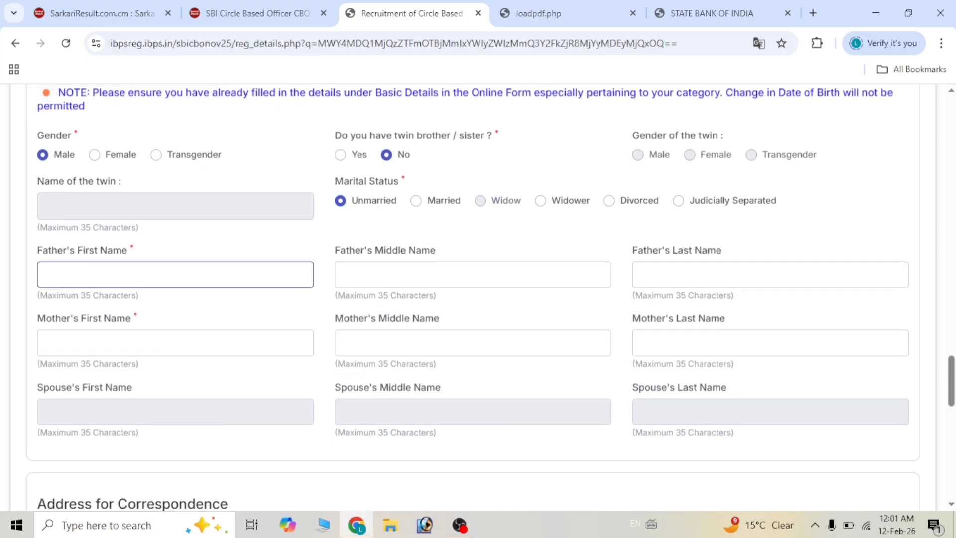
{"action": "key", "text": "Tab"}
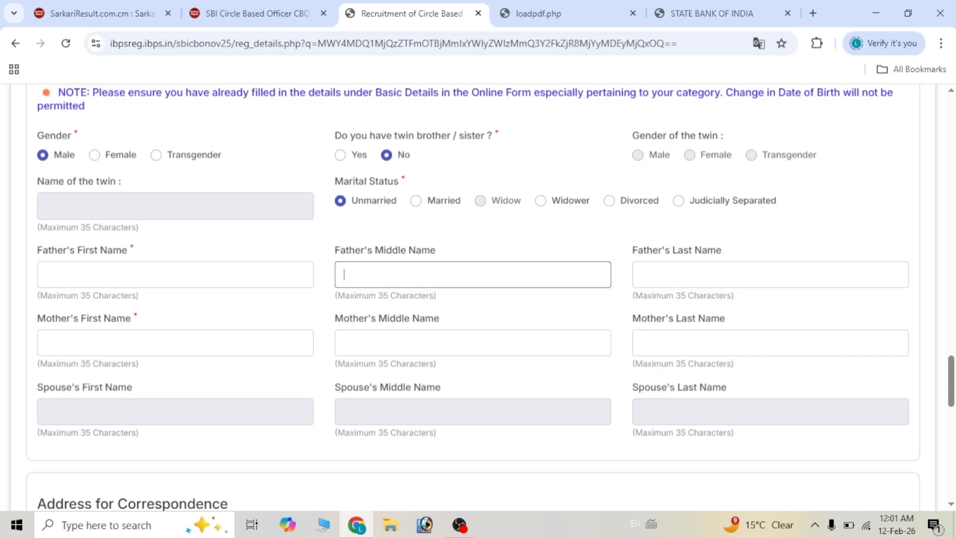
{"action": "key", "text": "Tab"}
{"action": "scroll", "coordinate": [478, 299], "scroll_direction": "down", "scroll_amount": 1}
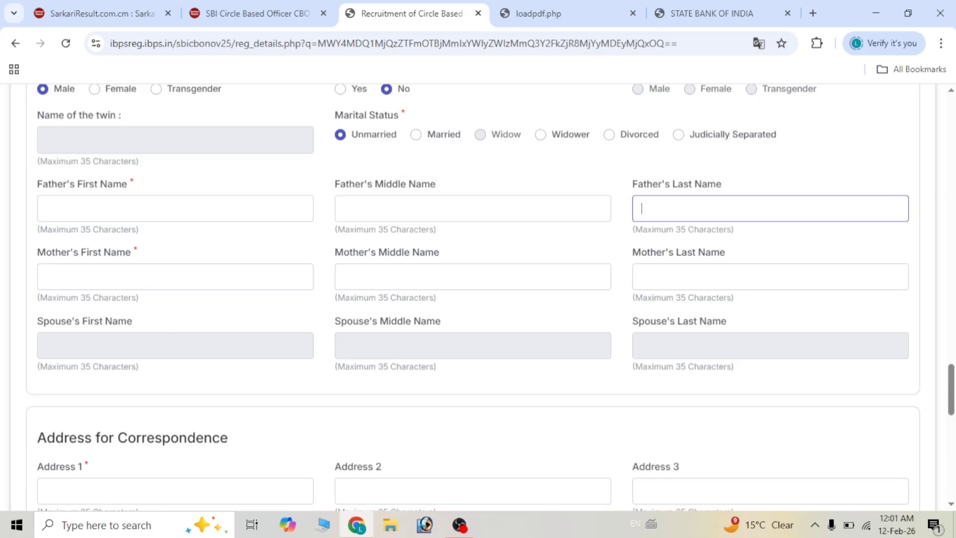
{"action": "key", "text": "Tab"}
{"action": "key", "text": "Tab"}
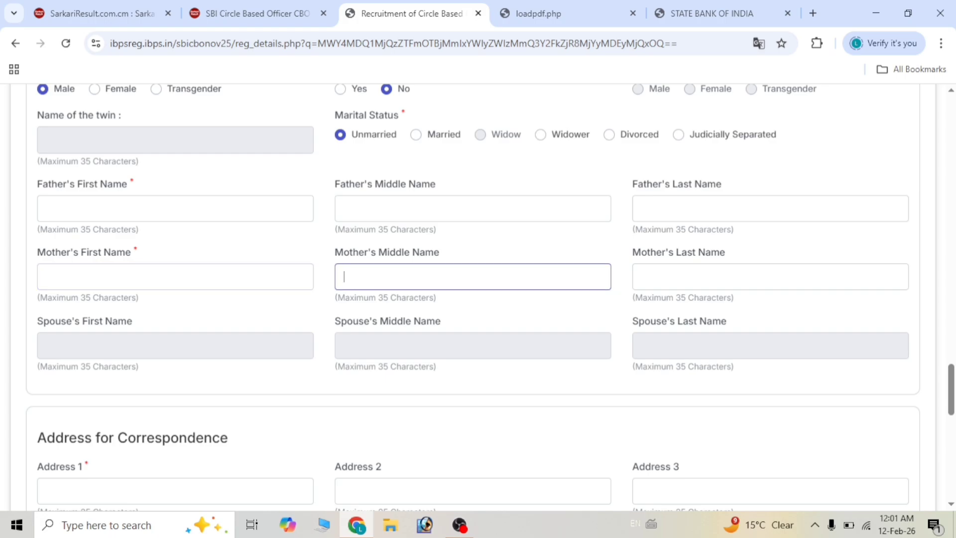
{"action": "key", "text": "Tab"}
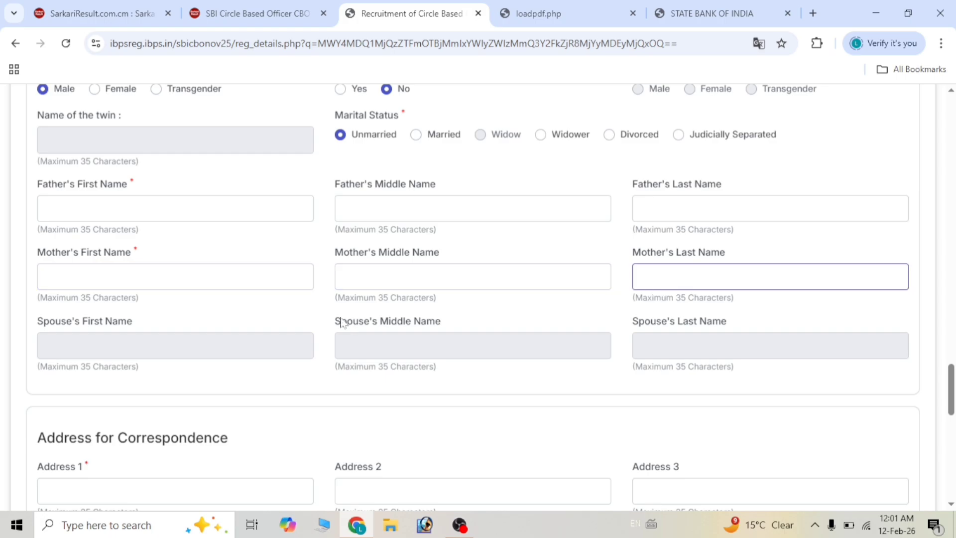
{"action": "scroll", "coordinate": [341, 321], "scroll_direction": "down", "scroll_amount": 1}
{"action": "scroll", "coordinate": [341, 321], "scroll_direction": "up", "scroll_amount": 3}
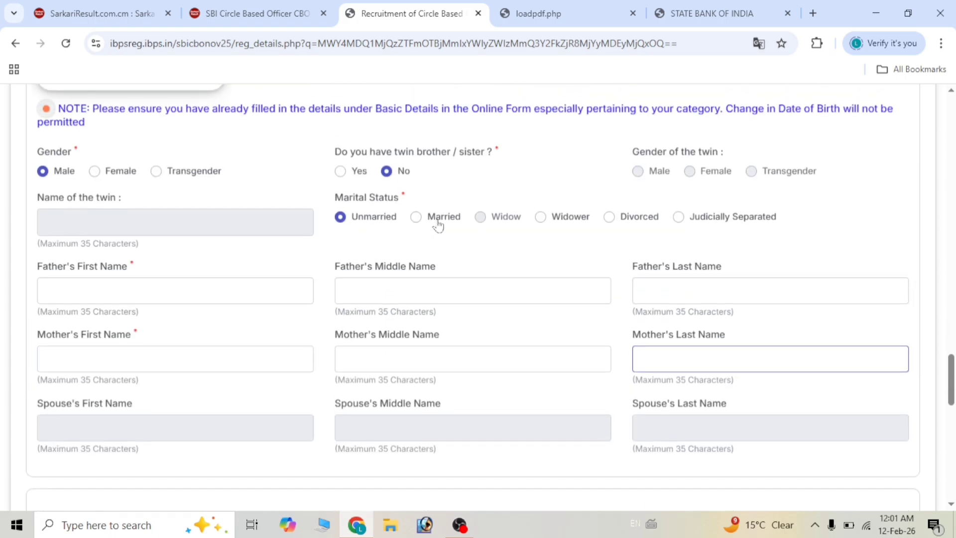
{"action": "scroll", "coordinate": [227, 332], "scroll_direction": "down", "scroll_amount": 1}
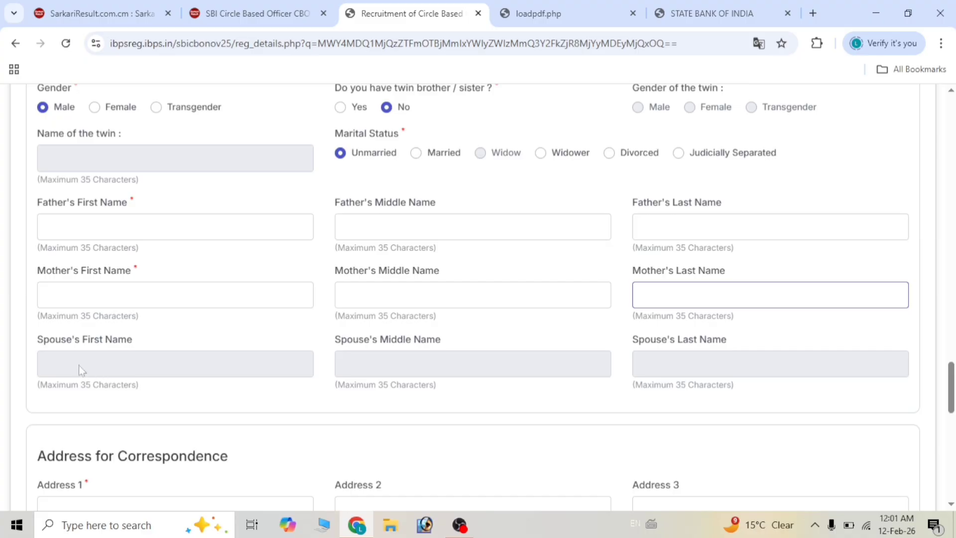
{"action": "scroll", "coordinate": [78, 365], "scroll_direction": "down", "scroll_amount": 1}
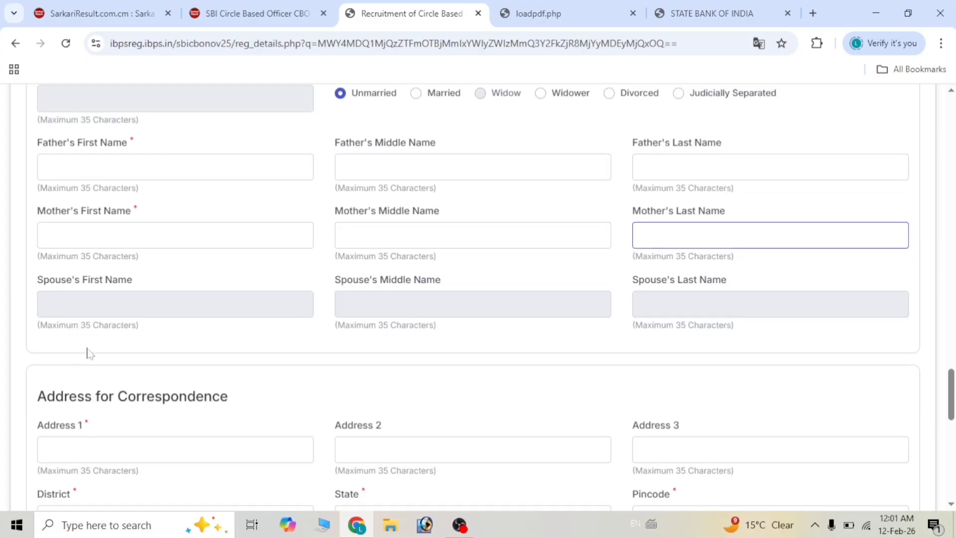
Go through the correspondence address fields: the three address lines, district, state choices and pincode.
{"action": "scroll", "coordinate": [225, 333], "scroll_direction": "down", "scroll_amount": 2}
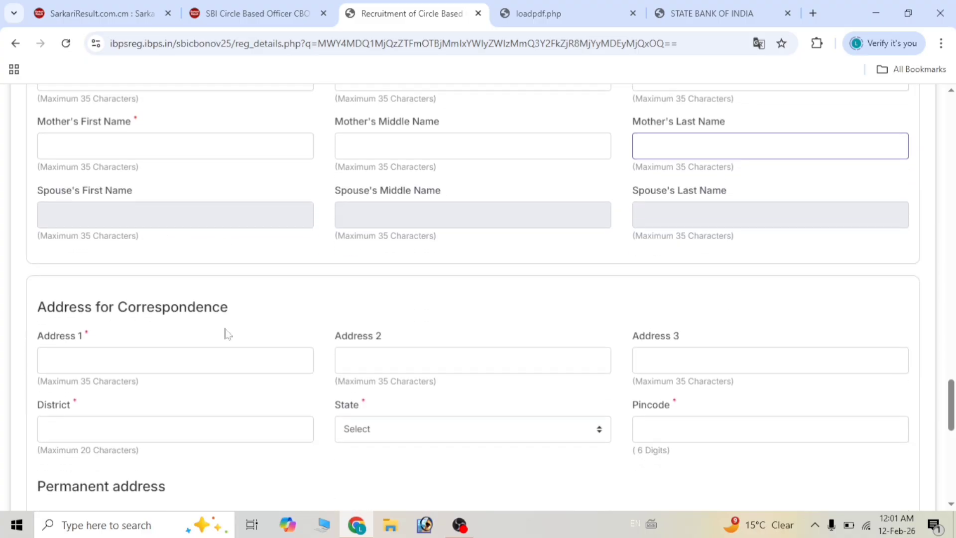
{"action": "scroll", "coordinate": [228, 332], "scroll_direction": "down", "scroll_amount": 1}
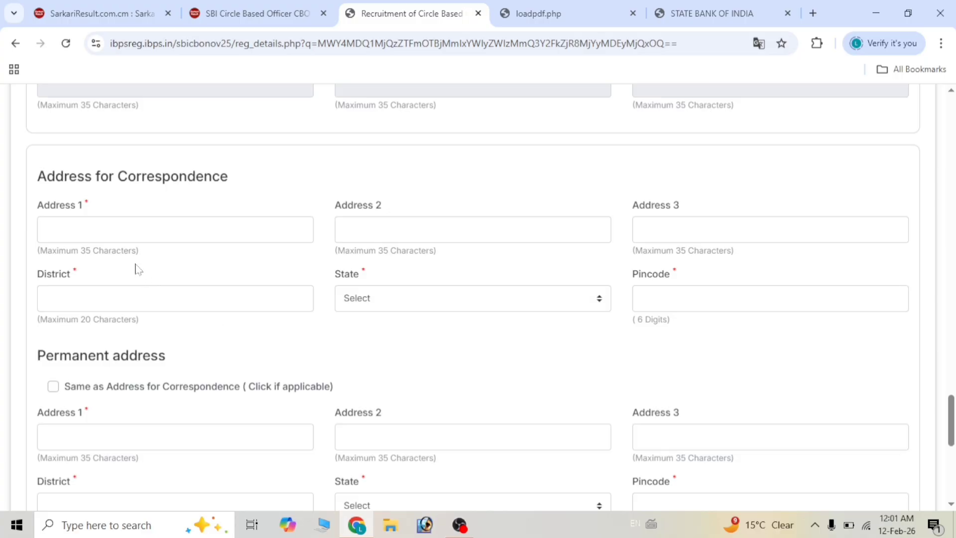
{"action": "left_click", "coordinate": [472, 229]}
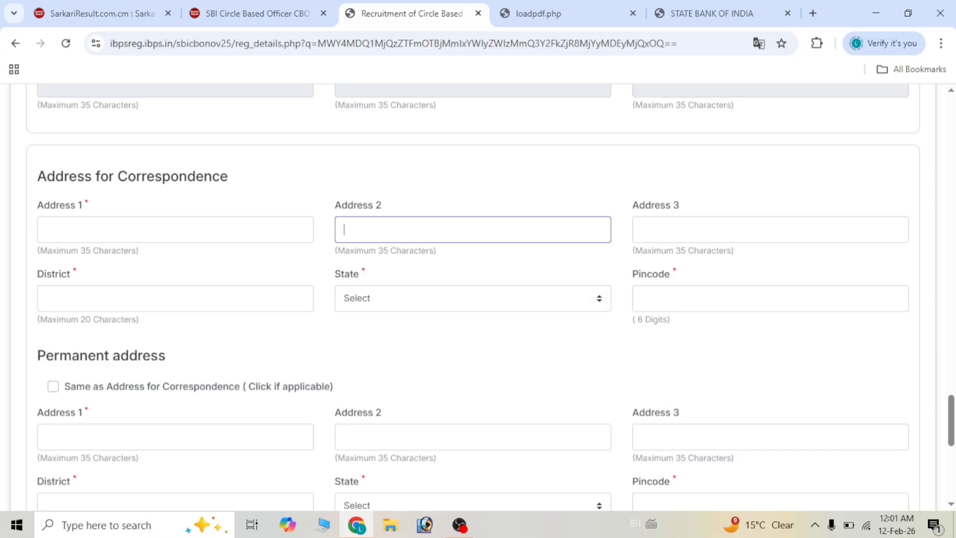
{"action": "left_click", "coordinate": [175, 229]}
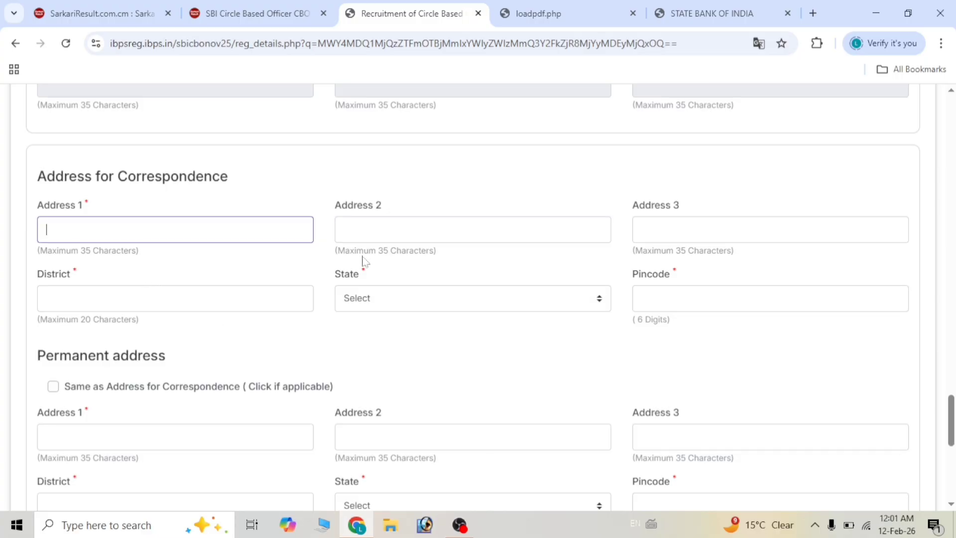
{"action": "left_click", "coordinate": [448, 229]}
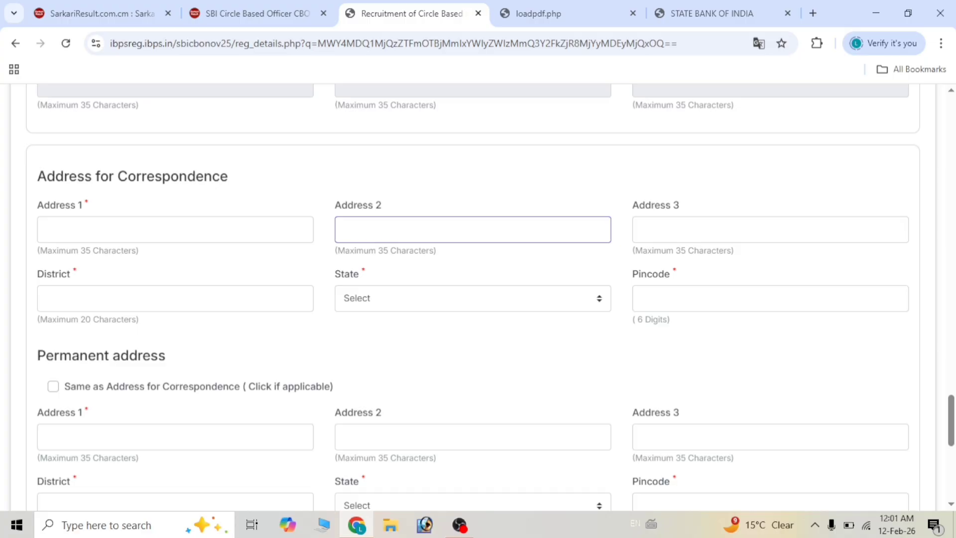
{"action": "left_click", "coordinate": [736, 230]}
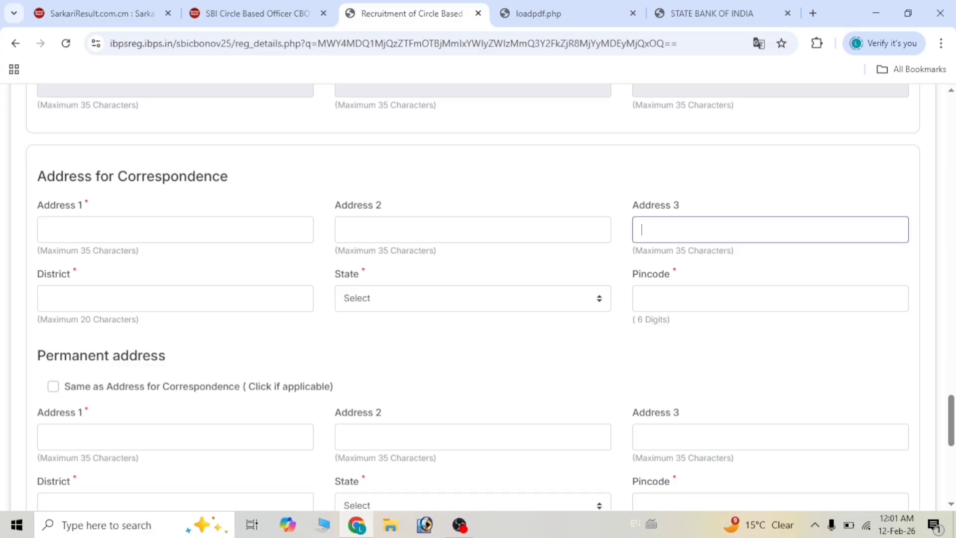
{"action": "left_click", "coordinate": [175, 298]}
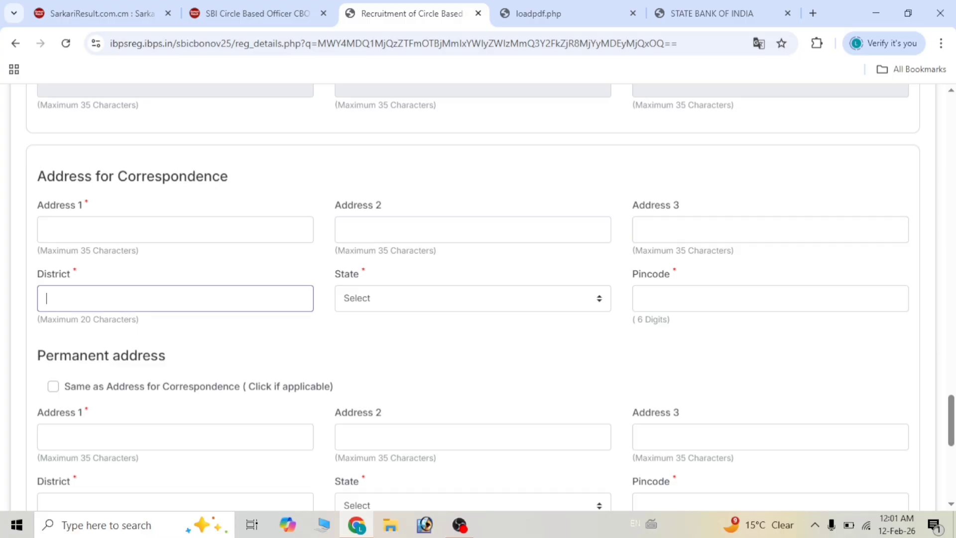
{"action": "left_click", "coordinate": [387, 302]}
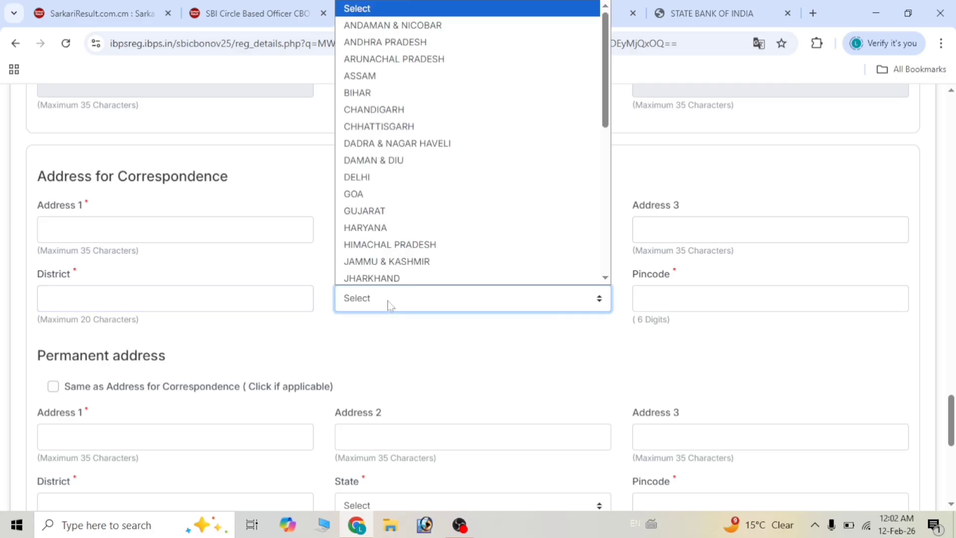
{"action": "left_click", "coordinate": [442, 354]}
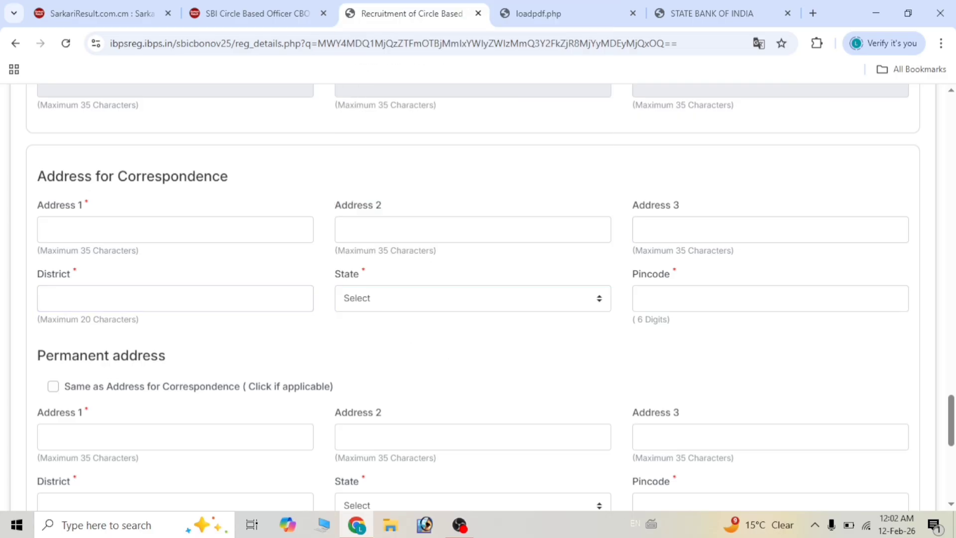
{"action": "left_click", "coordinate": [770, 299]}
Mark the permanent address as the same as the address for correspondence.
{"action": "scroll", "coordinate": [347, 363], "scroll_direction": "down", "scroll_amount": 1}
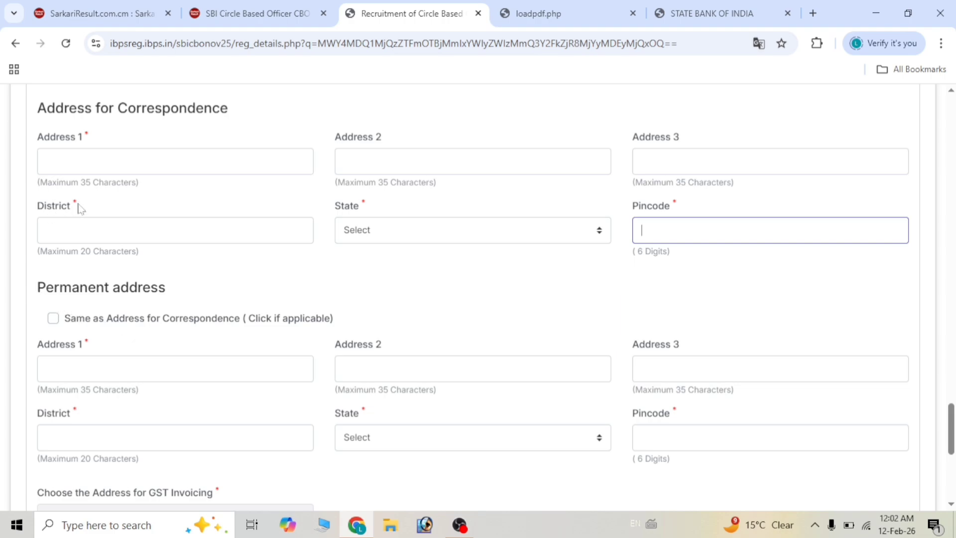
{"action": "left_click", "coordinate": [52, 322]}
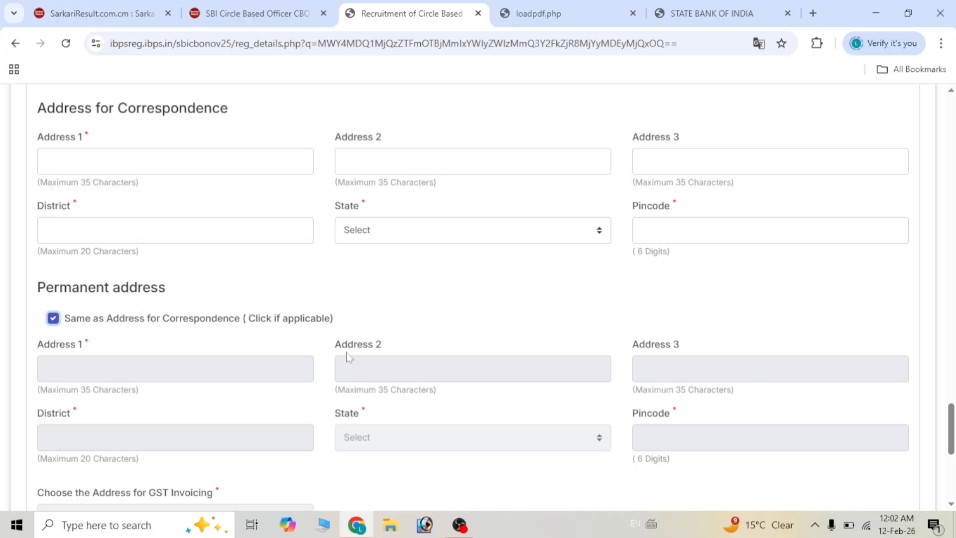
Set the degree stream for Graduation / Equivalent to Science in the educational qualification table.
{"action": "scroll", "coordinate": [348, 357], "scroll_direction": "down", "scroll_amount": 6}
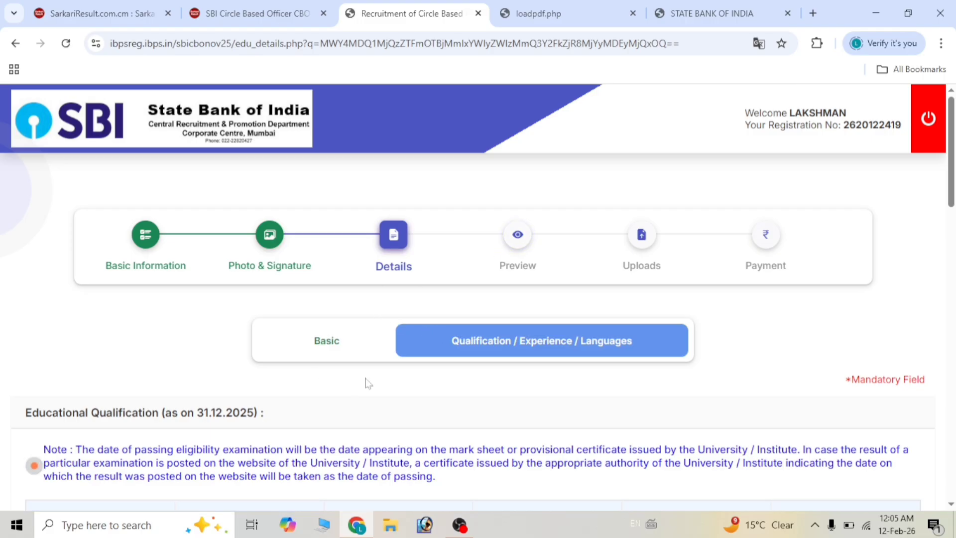
{"action": "scroll", "coordinate": [368, 382], "scroll_direction": "down", "scroll_amount": 2}
{"action": "scroll", "coordinate": [367, 382], "scroll_direction": "down", "scroll_amount": 3}
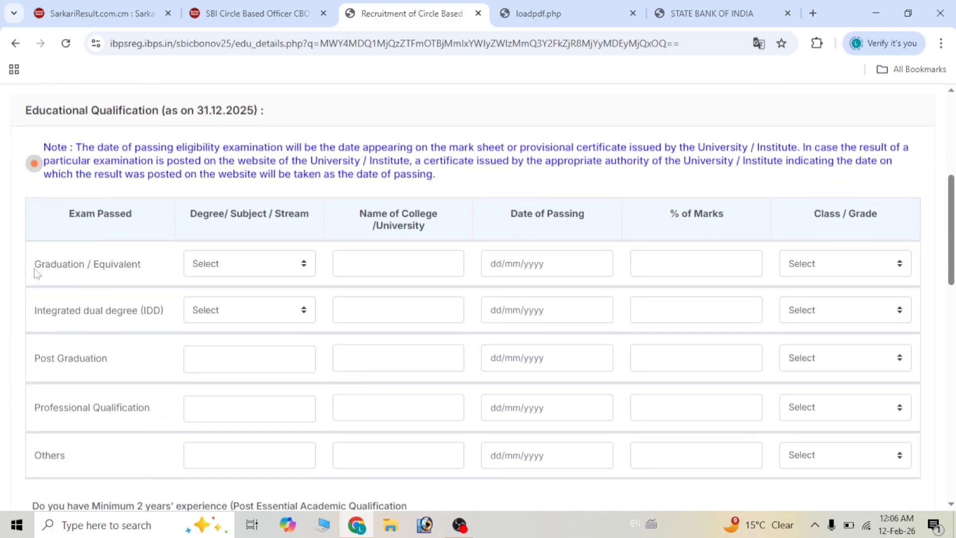
{"action": "left_click", "coordinate": [227, 267]}
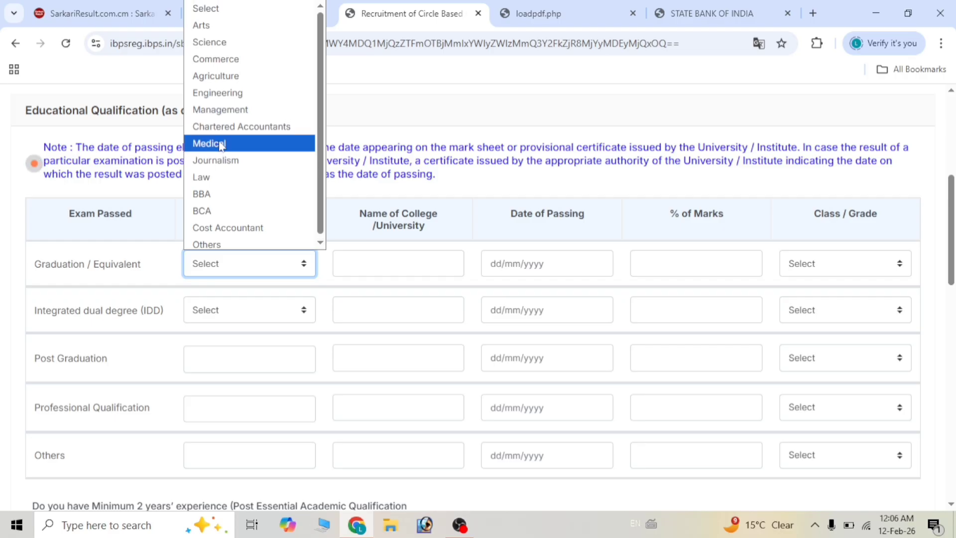
{"action": "left_click", "coordinate": [217, 43]}
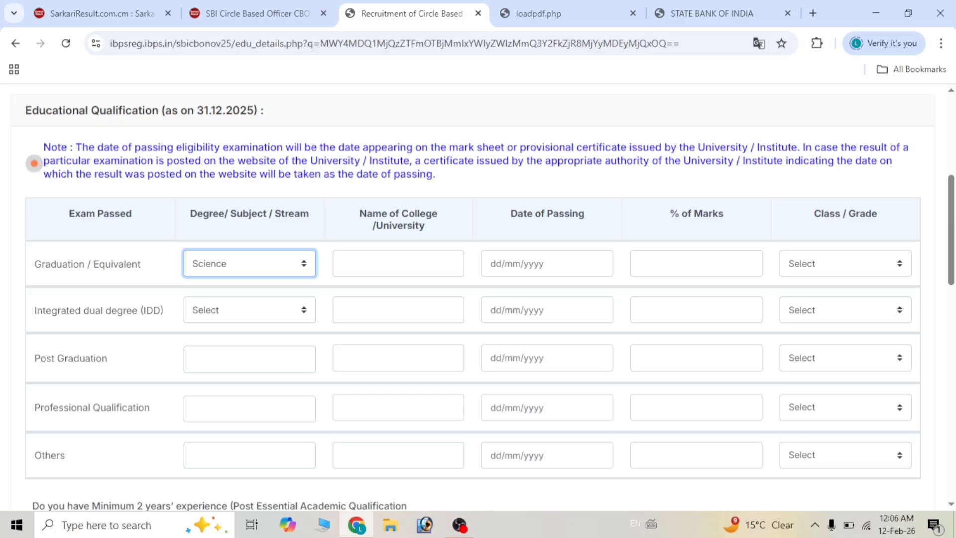
Go through the graduation row's college, date of passing and marks fields, and set its class to First Class.
{"action": "key", "text": "Tab"}
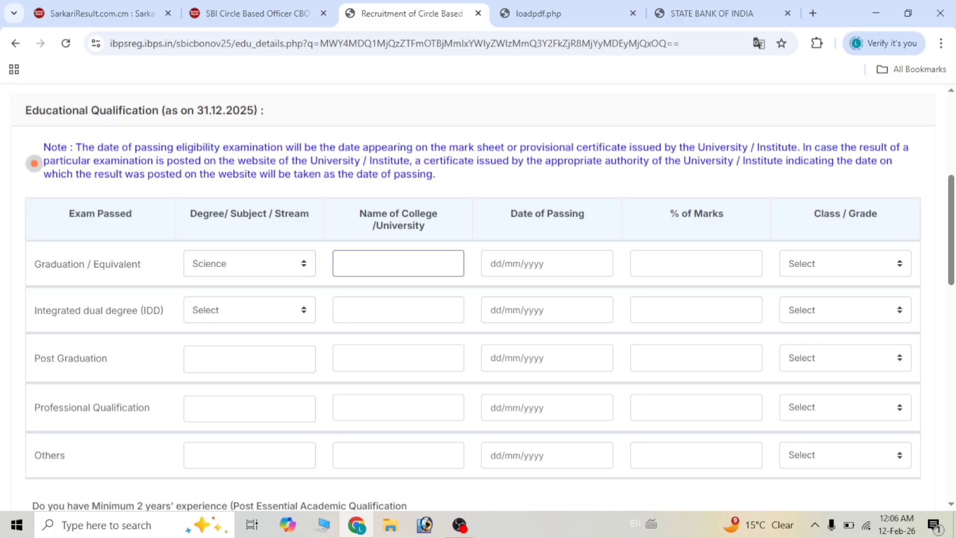
{"action": "key", "text": "Tab"}
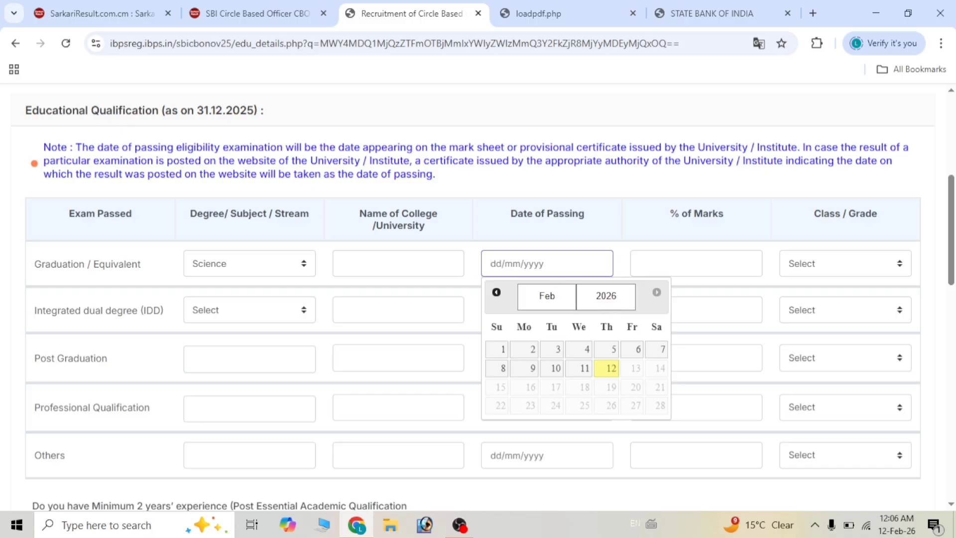
{"action": "key", "text": "Tab"}
{"action": "key", "text": "Tab"}
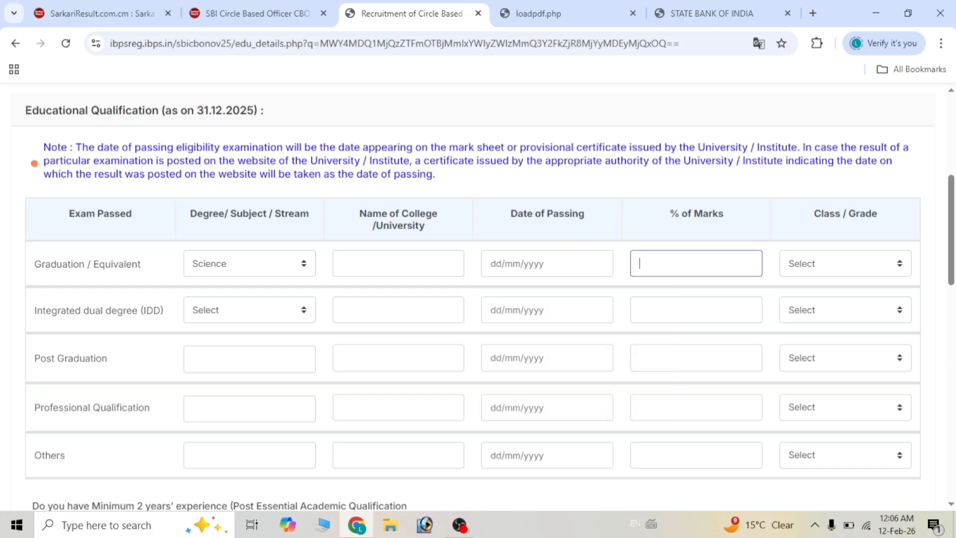
{"action": "left_click", "coordinate": [809, 268]}
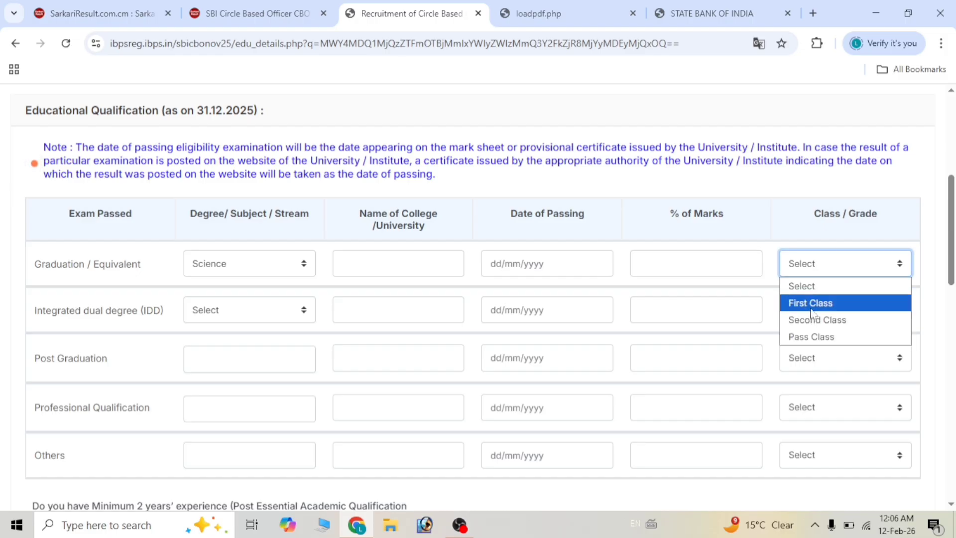
{"action": "left_click", "coordinate": [809, 307]}
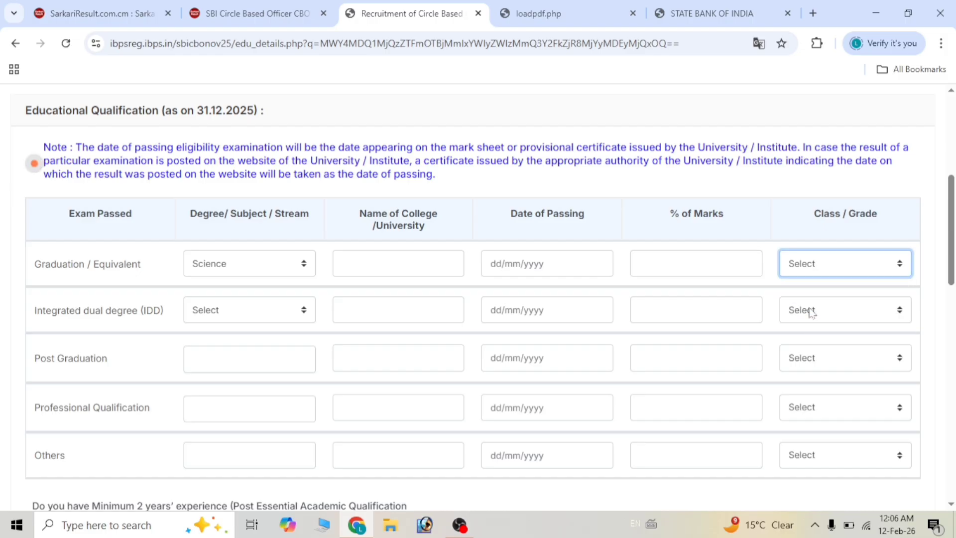
{"action": "left_click", "coordinate": [811, 264]}
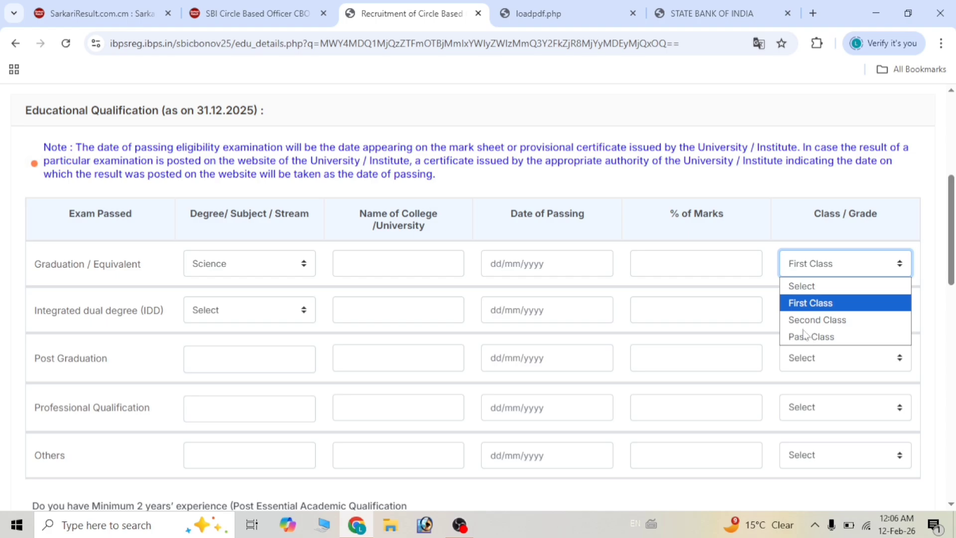
Go through the Integrated dual degree (IDD) row: stream choices, college, date of passing, marks and class options.
{"action": "scroll", "coordinate": [208, 245], "scroll_direction": "down", "scroll_amount": 2}
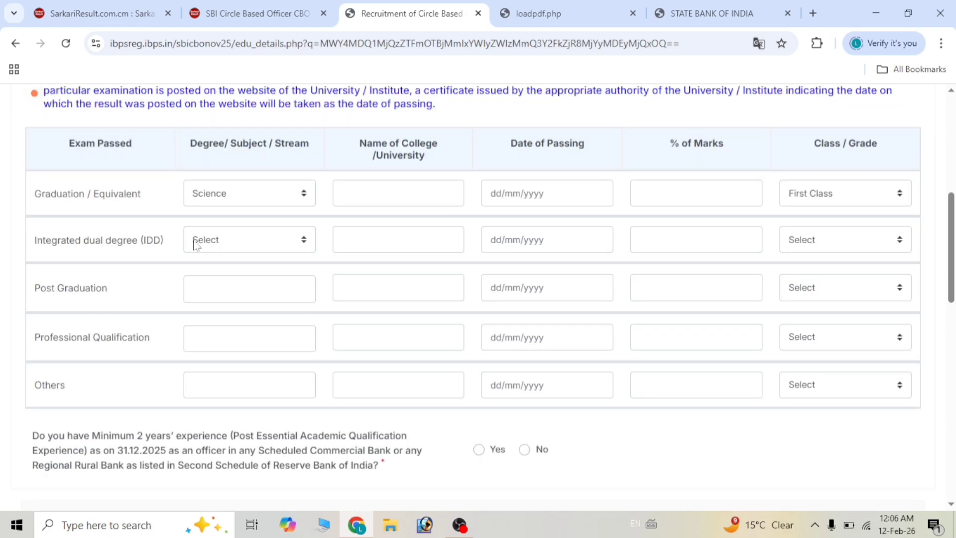
{"action": "left_click", "coordinate": [230, 240]}
{"action": "left_click", "coordinate": [134, 274]}
{"action": "left_click", "coordinate": [221, 246]}
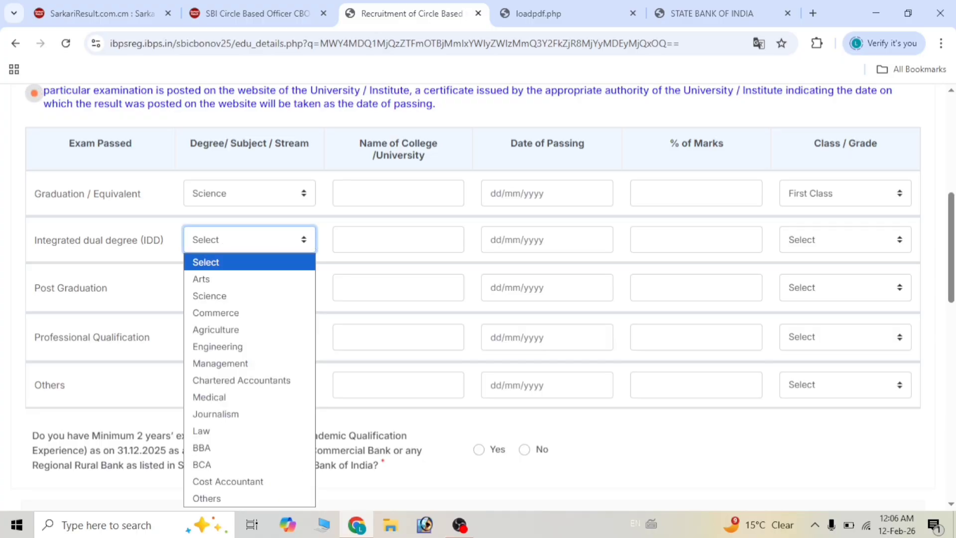
{"action": "key", "text": "Tab"}
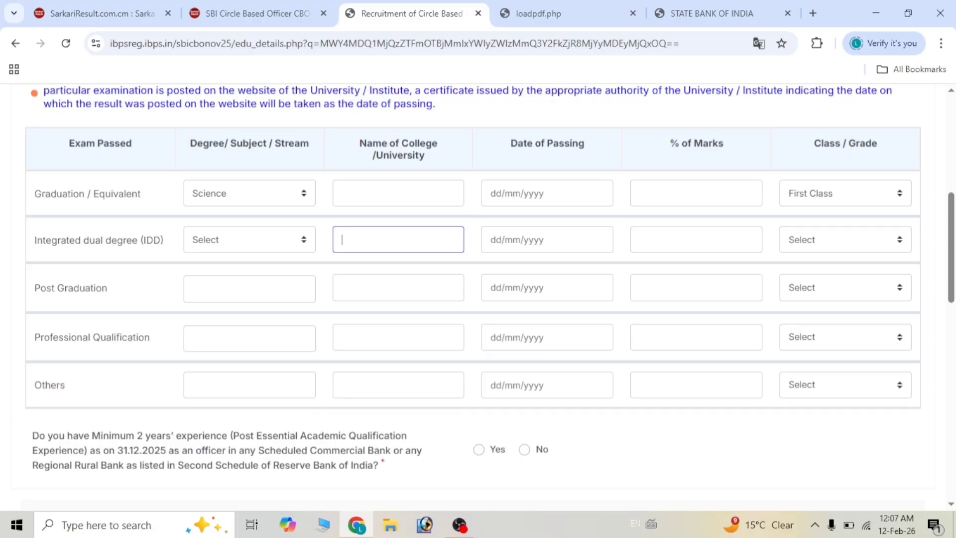
{"action": "left_click", "coordinate": [547, 240]}
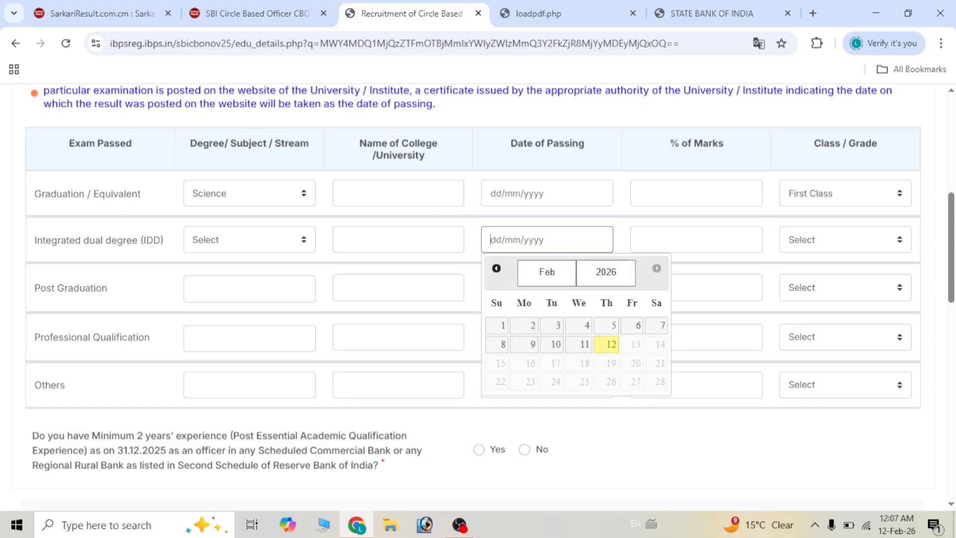
{"action": "left_click", "coordinate": [696, 240]}
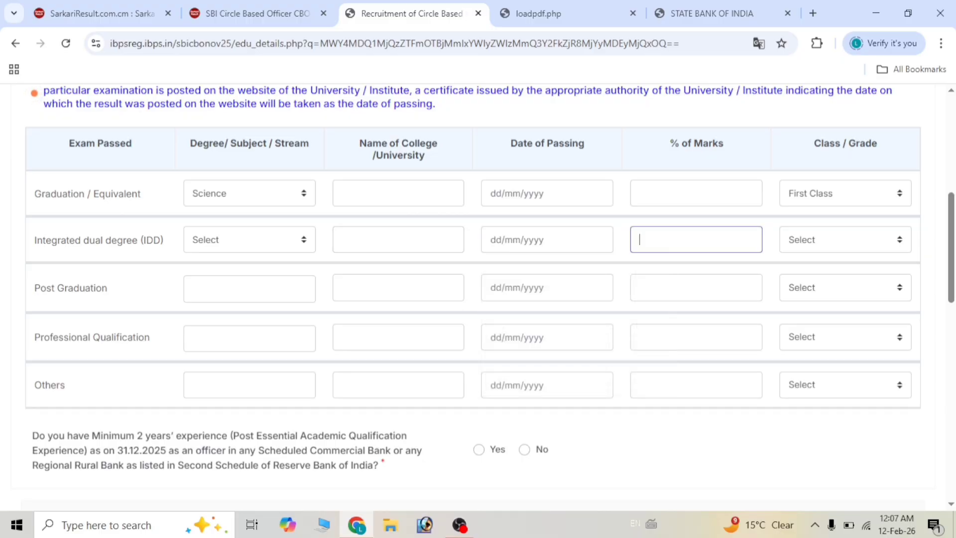
{"action": "left_click", "coordinate": [821, 239]}
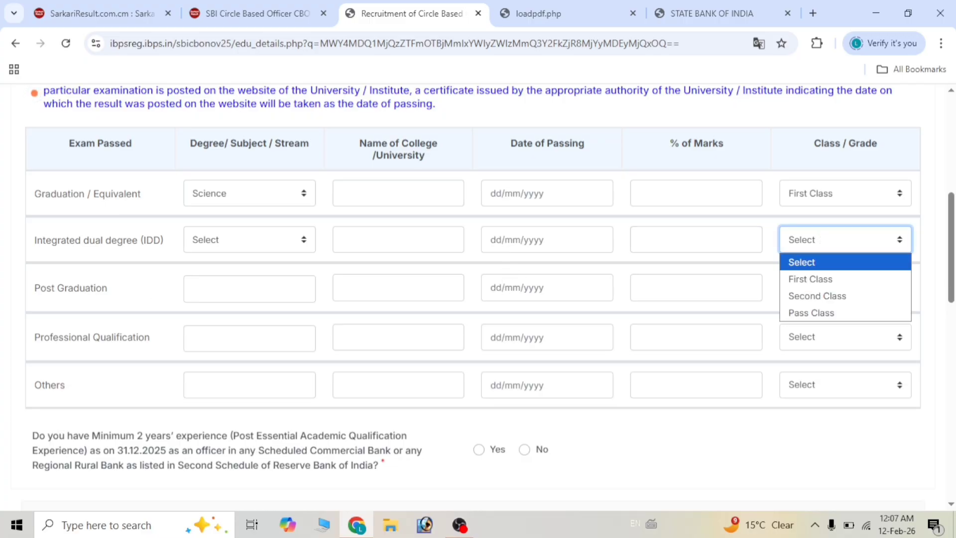
{"action": "left_click", "coordinate": [152, 297]}
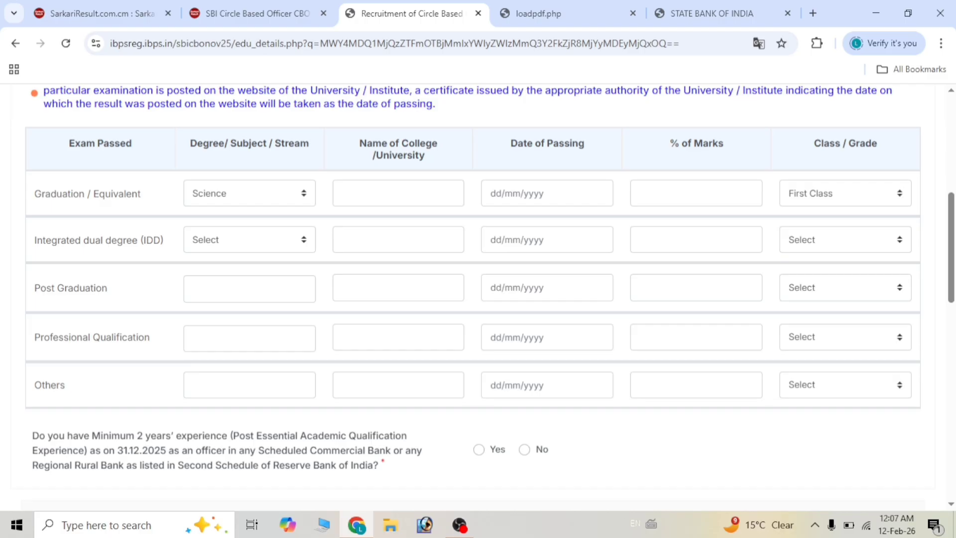
Go through the Post Graduation row: degree, college, date of passing, marks and class options.
{"action": "left_click", "coordinate": [248, 289]}
{"action": "left_click", "coordinate": [398, 287]}
{"action": "left_click", "coordinate": [547, 287]}
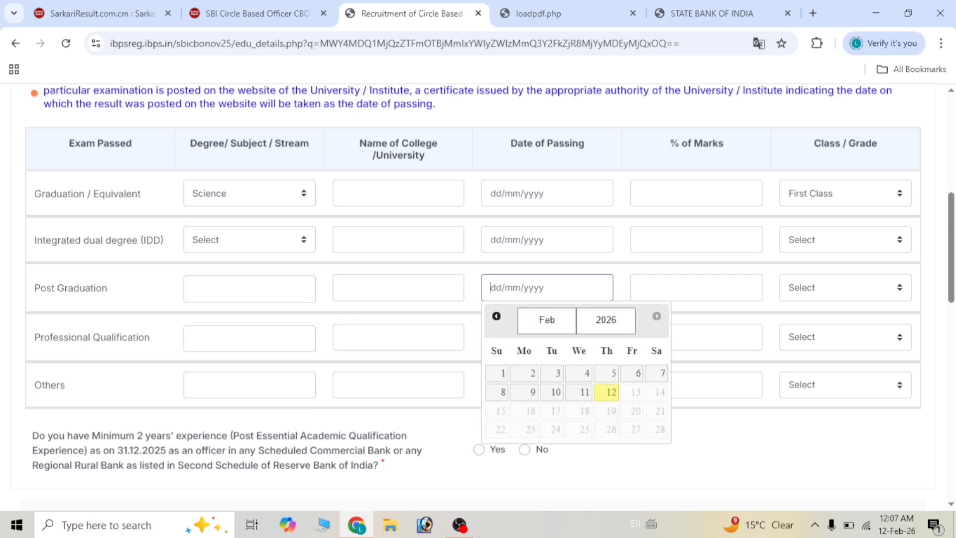
{"action": "left_click", "coordinate": [696, 287]}
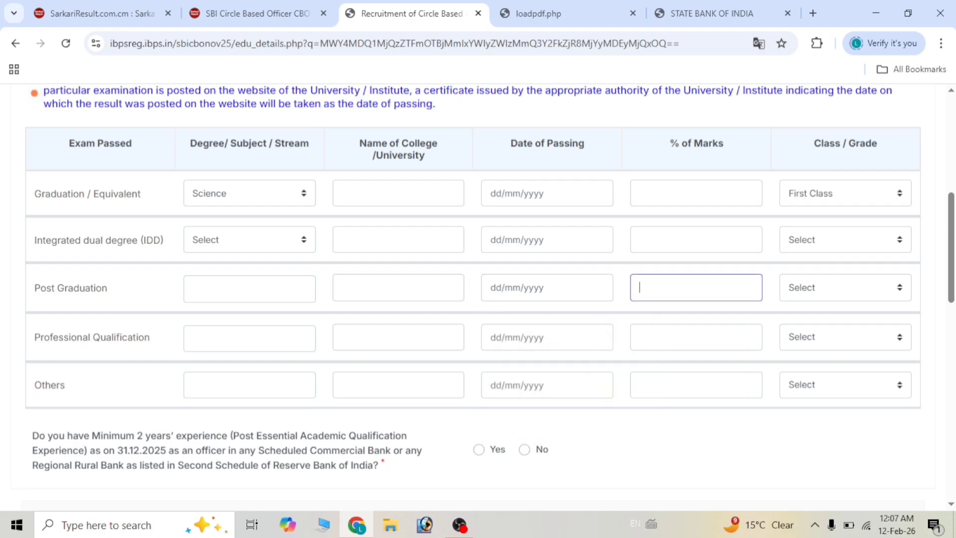
{"action": "left_click", "coordinate": [808, 290]}
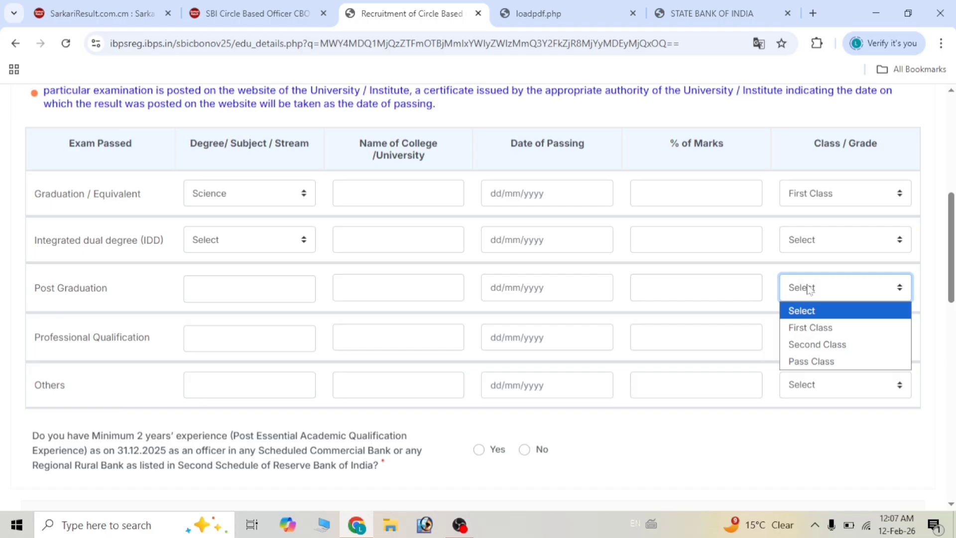
{"action": "left_click", "coordinate": [665, 269]}
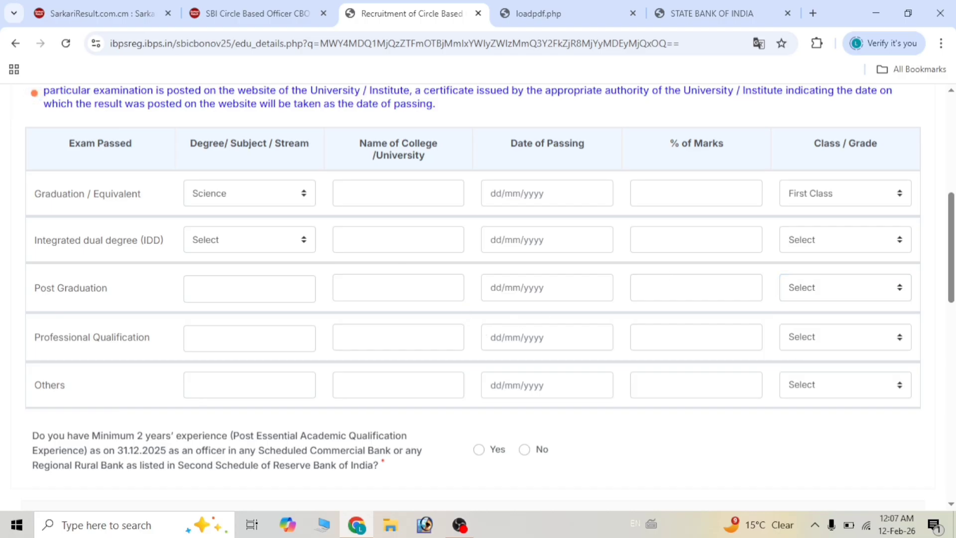
Answer Yes to having minimum 2 years' officer experience and Yes to presently working.
{"action": "scroll", "coordinate": [490, 328], "scroll_direction": "down", "scroll_amount": 4}
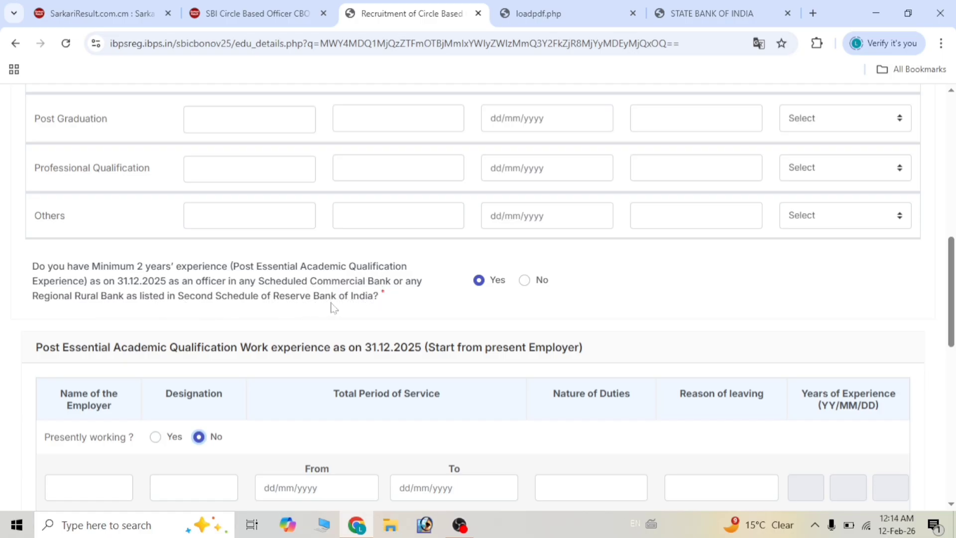
{"action": "left_click", "coordinate": [480, 280]}
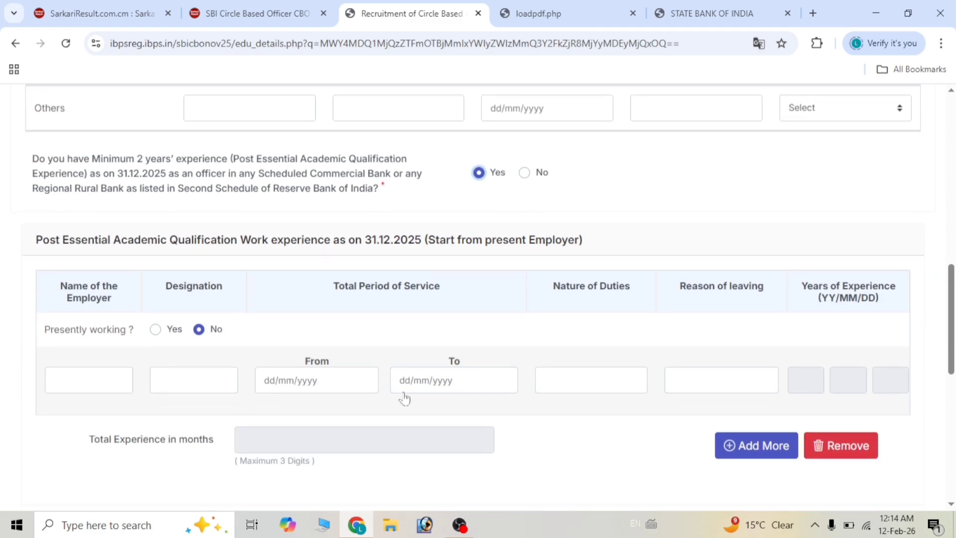
{"action": "scroll", "coordinate": [405, 396], "scroll_direction": "down", "scroll_amount": 1}
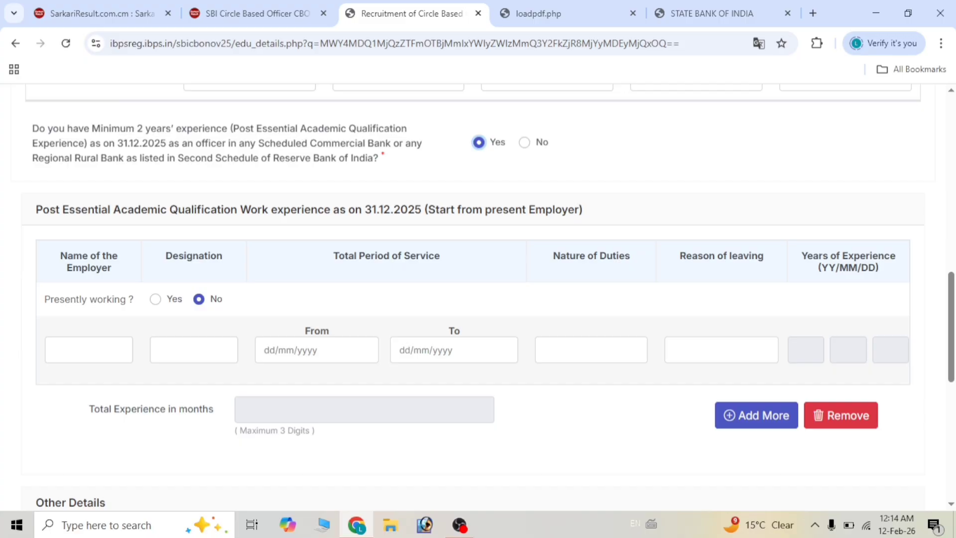
{"action": "left_click", "coordinate": [157, 300]}
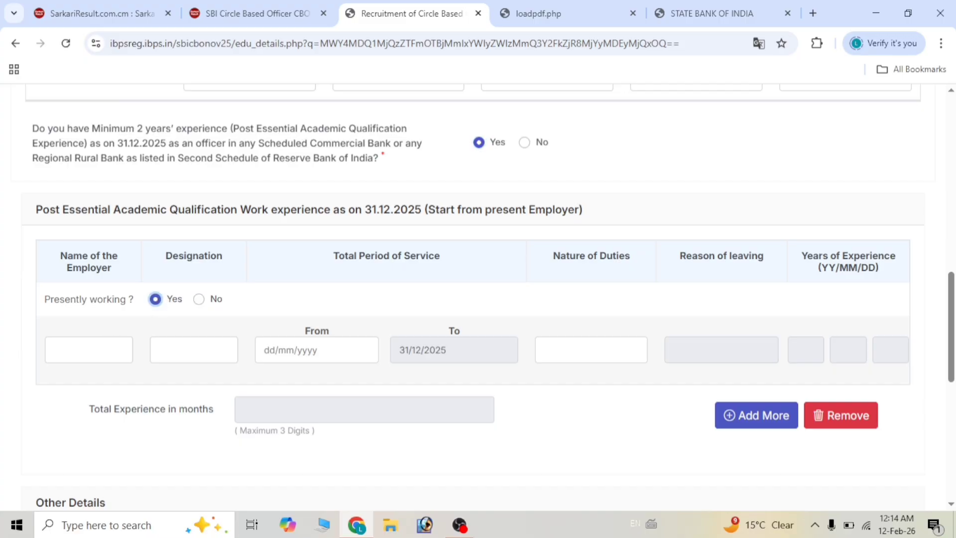
Go through the work experience fields: employer name, designation, service start date and nature of duties.
{"action": "left_click", "coordinate": [89, 350]}
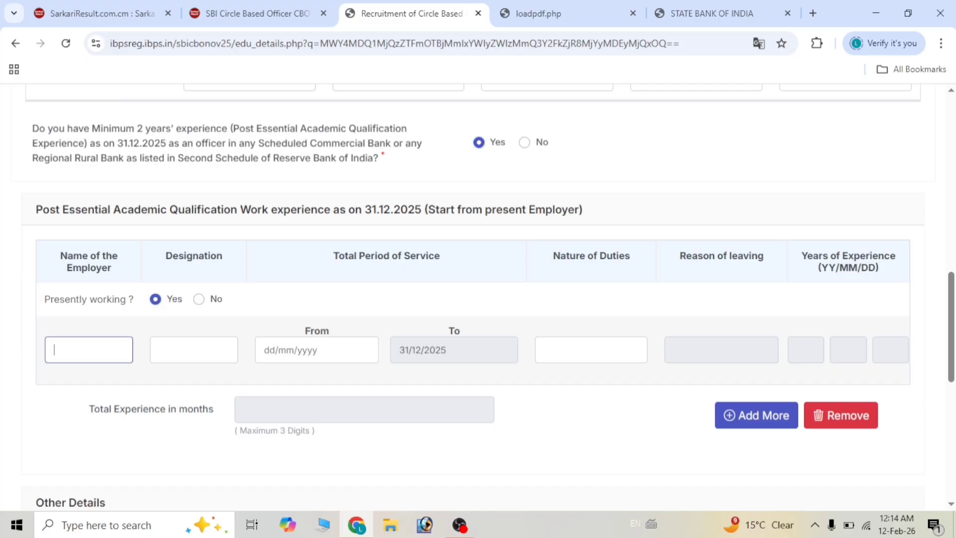
{"action": "left_click", "coordinate": [194, 350]}
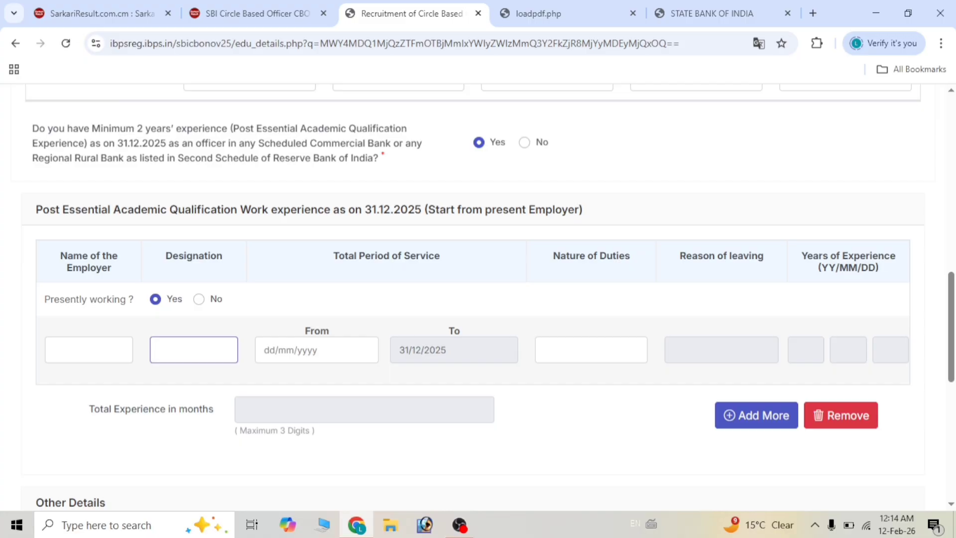
{"action": "left_click", "coordinate": [276, 354]}
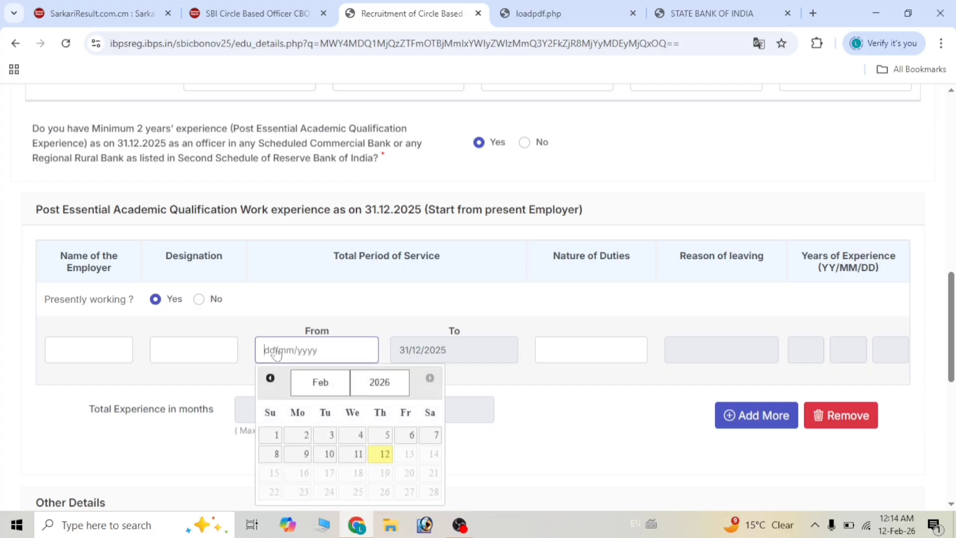
{"action": "left_click", "coordinate": [321, 380]}
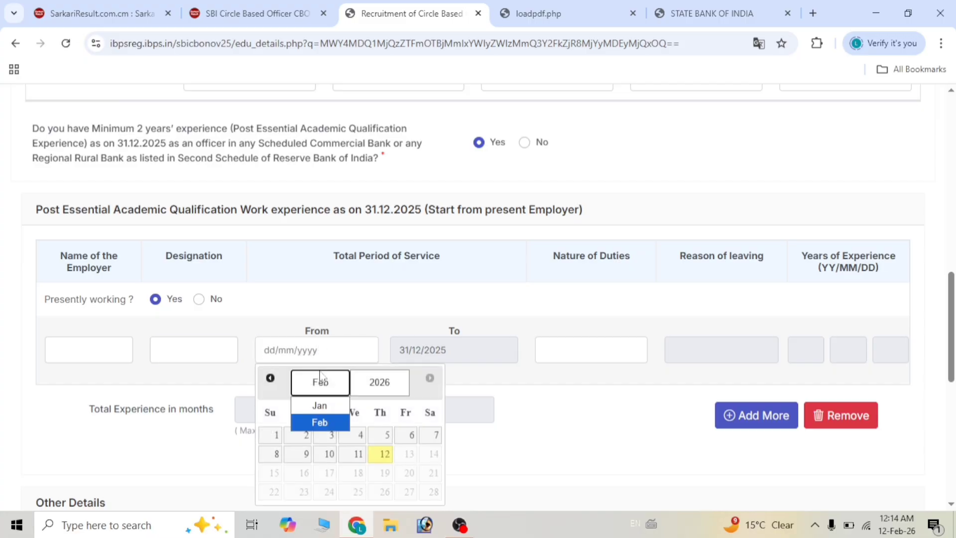
{"action": "left_click", "coordinate": [330, 423]}
{"action": "left_click", "coordinate": [341, 336]}
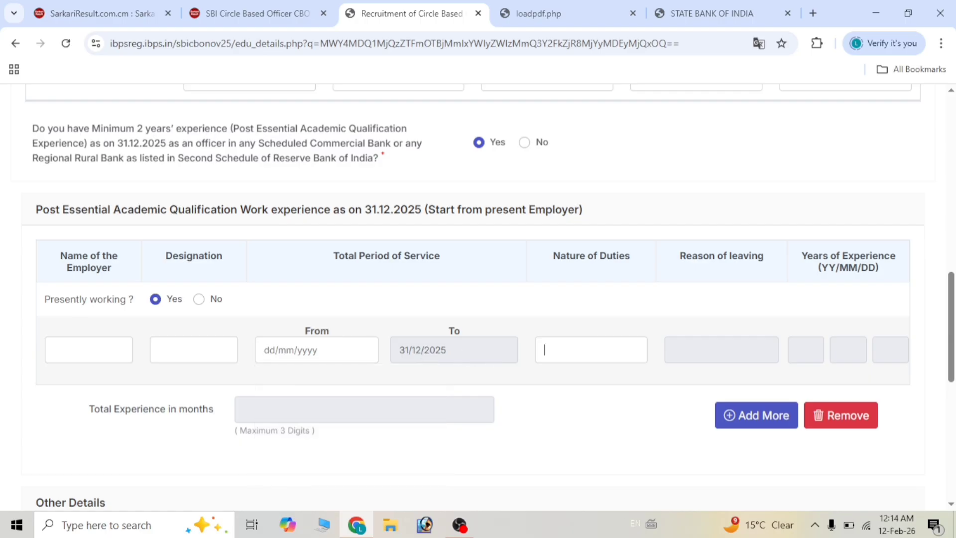
{"action": "left_click", "coordinate": [544, 349]}
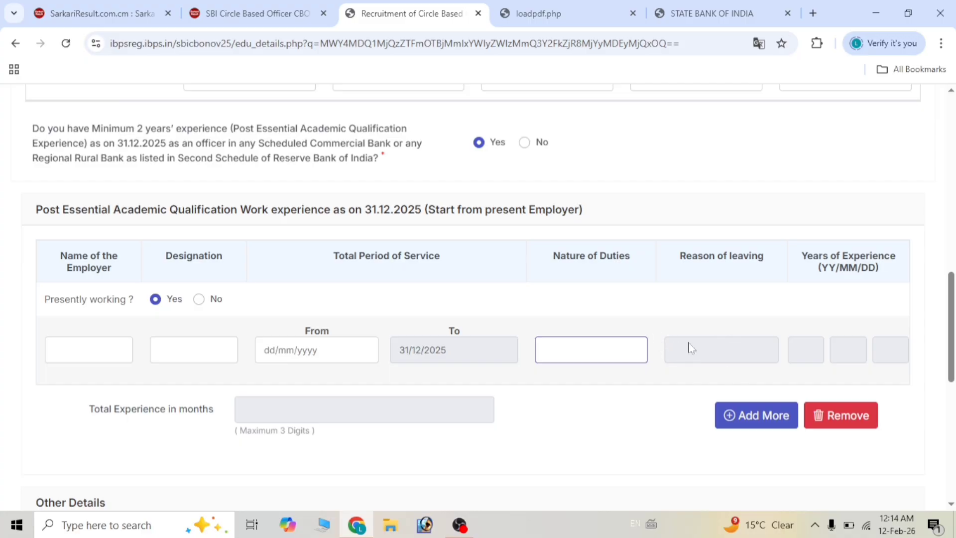
{"action": "left_click", "coordinate": [282, 356]}
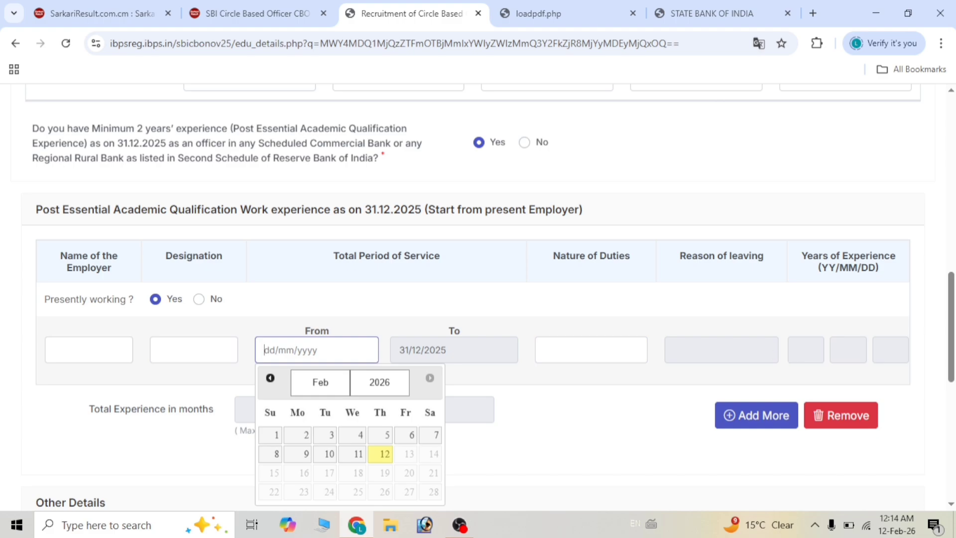
{"action": "left_click", "coordinate": [562, 446]}
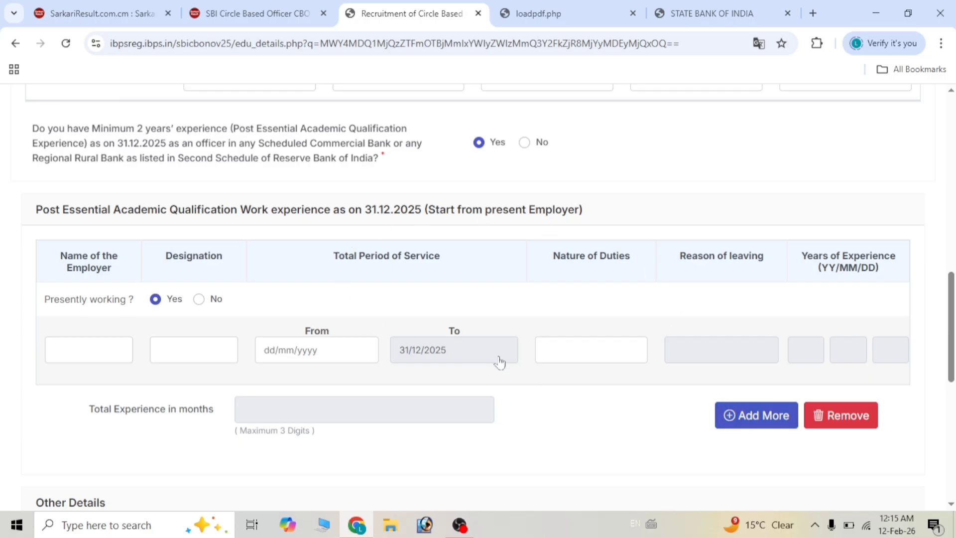
Mark Hindi as a language known to read, write and speak in the List of Languages Known.
{"action": "scroll", "coordinate": [500, 362], "scroll_direction": "down", "scroll_amount": 5}
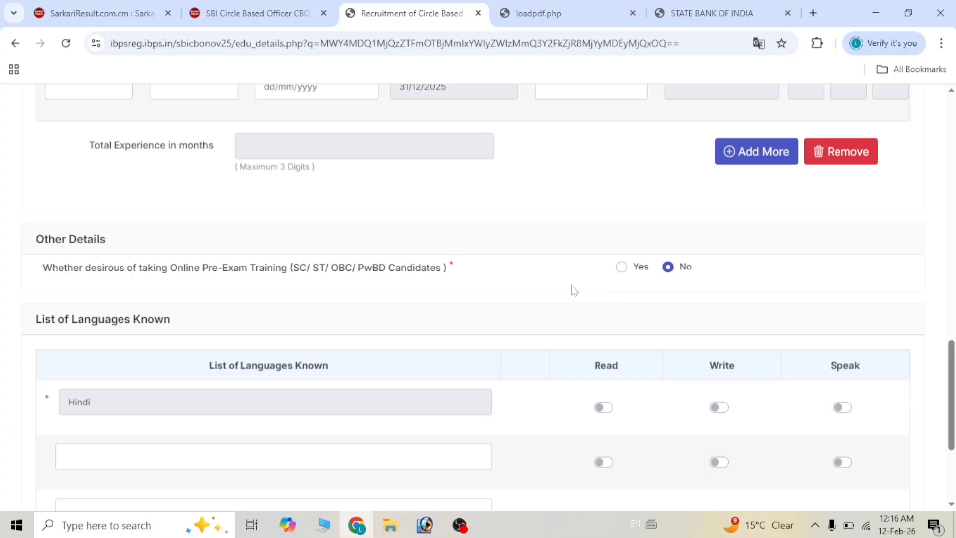
{"action": "scroll", "coordinate": [409, 371], "scroll_direction": "down", "scroll_amount": 2}
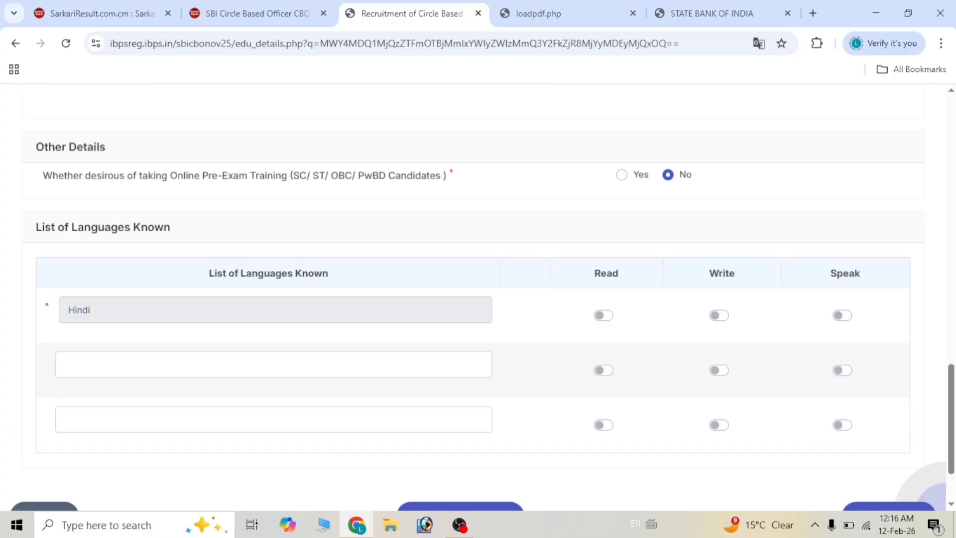
{"action": "left_click", "coordinate": [604, 315]}
{"action": "left_click", "coordinate": [721, 315]}
{"action": "left_click", "coordinate": [846, 315]}
{"action": "left_click", "coordinate": [727, 315]}
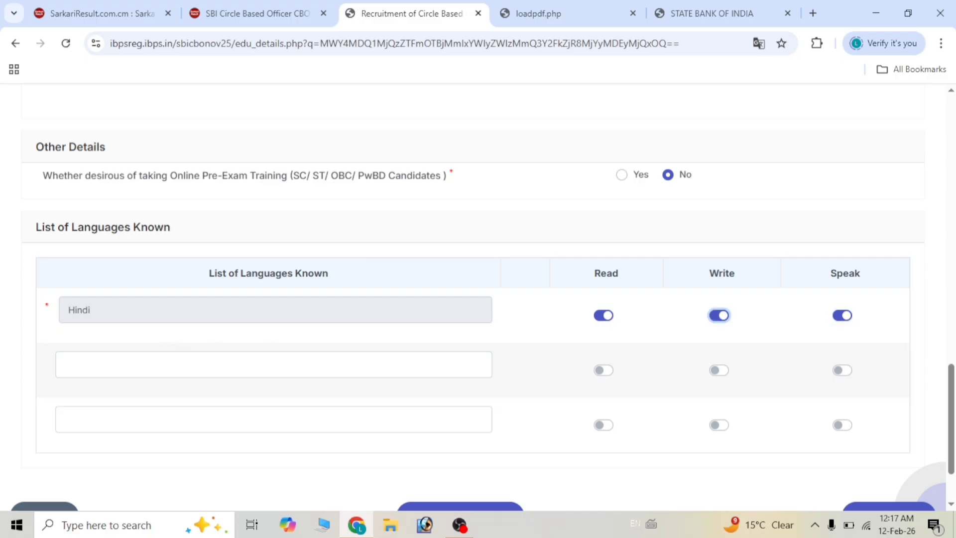
{"action": "left_click", "coordinate": [65, 364]}
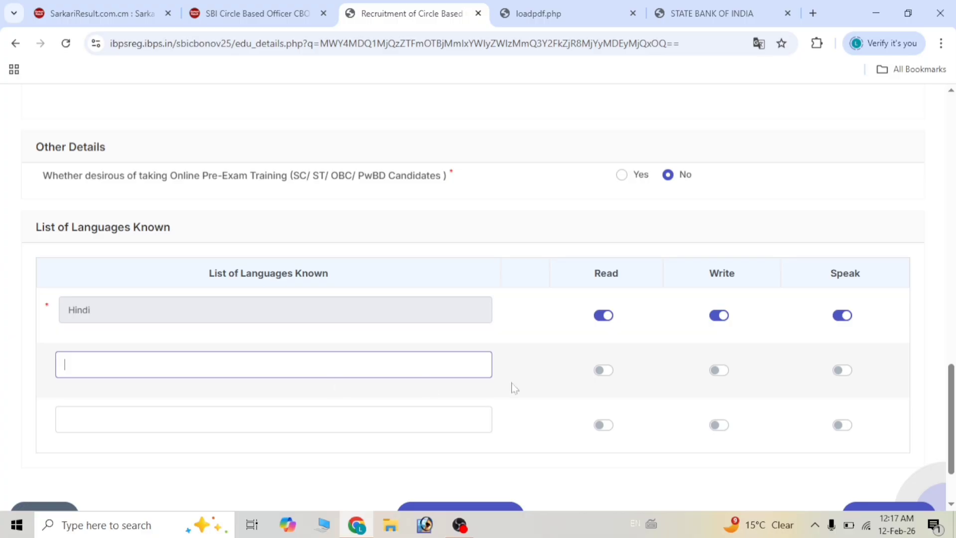
{"action": "left_click", "coordinate": [605, 373]}
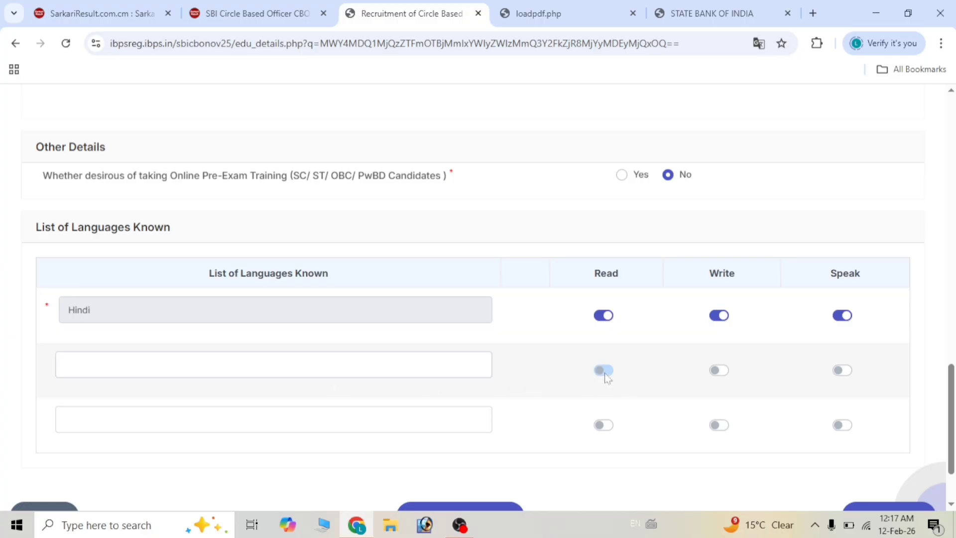
{"action": "left_click", "coordinate": [719, 372]}
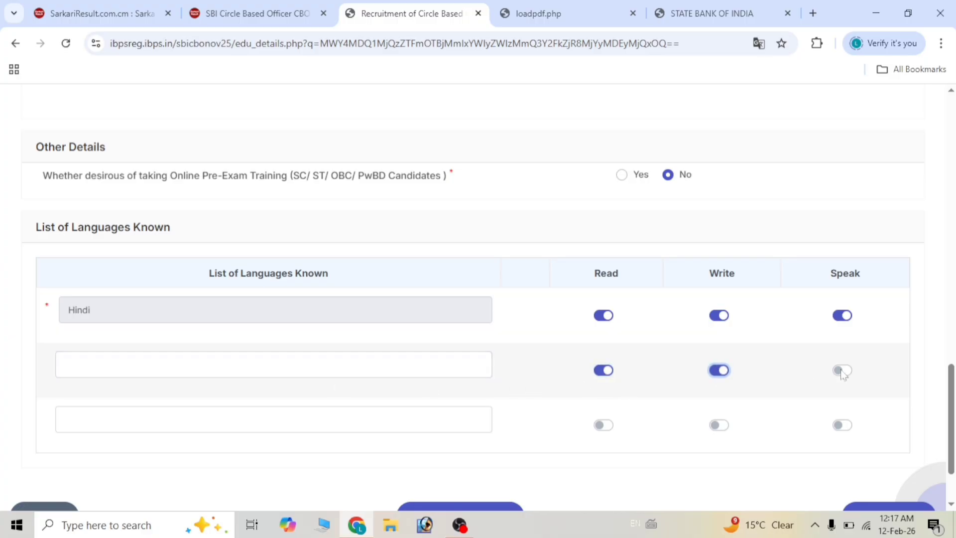
{"action": "left_click", "coordinate": [843, 371]}
{"action": "left_click", "coordinate": [718, 372]}
{"action": "left_click", "coordinate": [604, 372]}
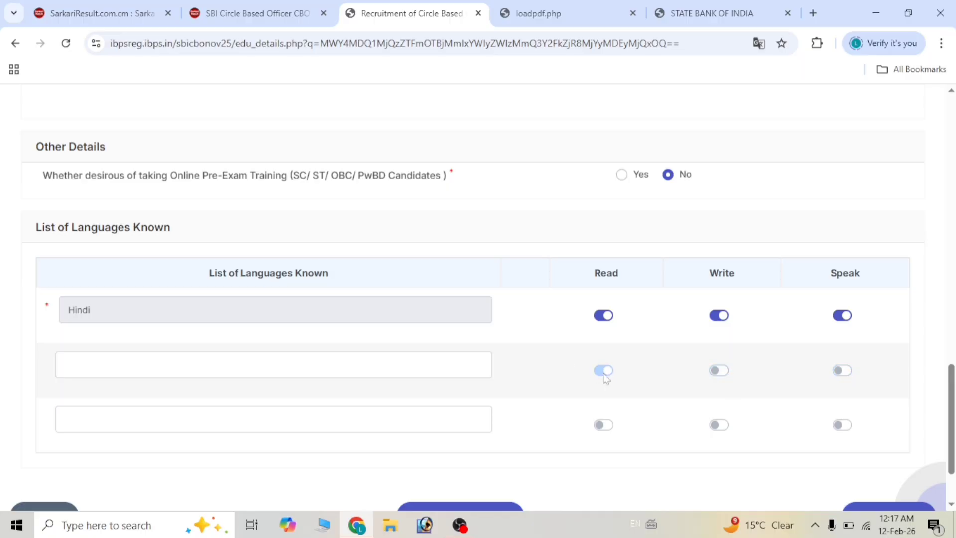
Save the education details and review the registration preview from the personal details down to the declaration.
{"action": "scroll", "coordinate": [464, 424], "scroll_direction": "down", "scroll_amount": 2}
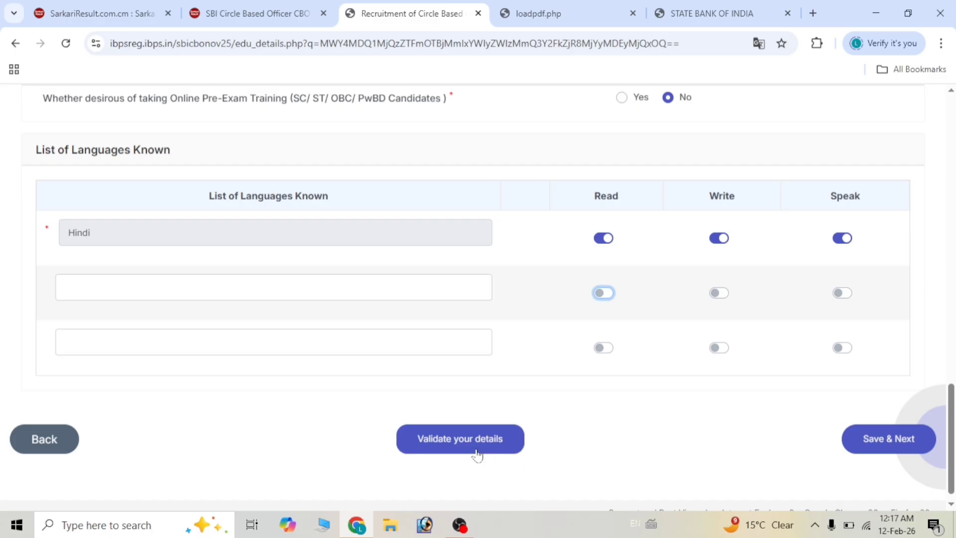
{"action": "left_click", "coordinate": [889, 438]}
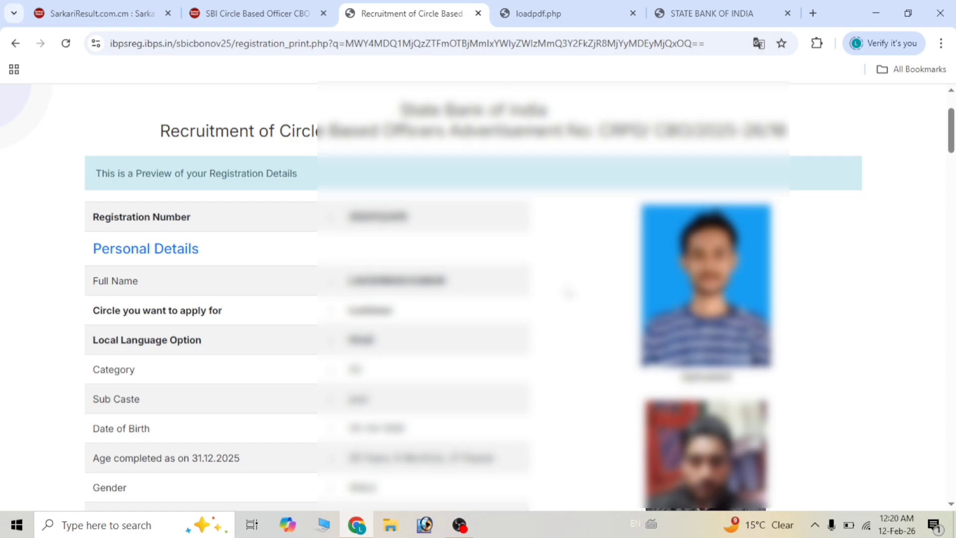
{"action": "scroll", "coordinate": [568, 293], "scroll_direction": "down", "scroll_amount": 5}
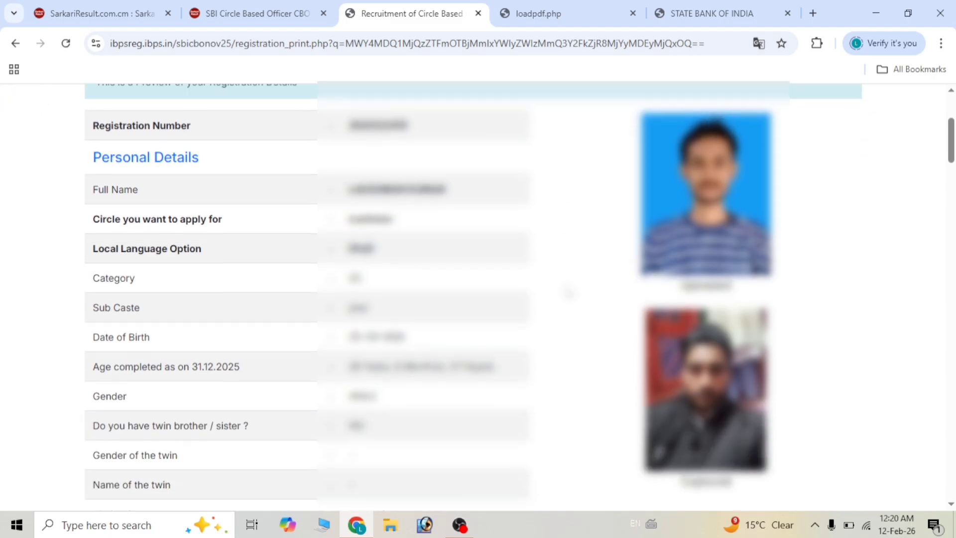
{"action": "scroll", "coordinate": [568, 293], "scroll_direction": "down", "scroll_amount": 8}
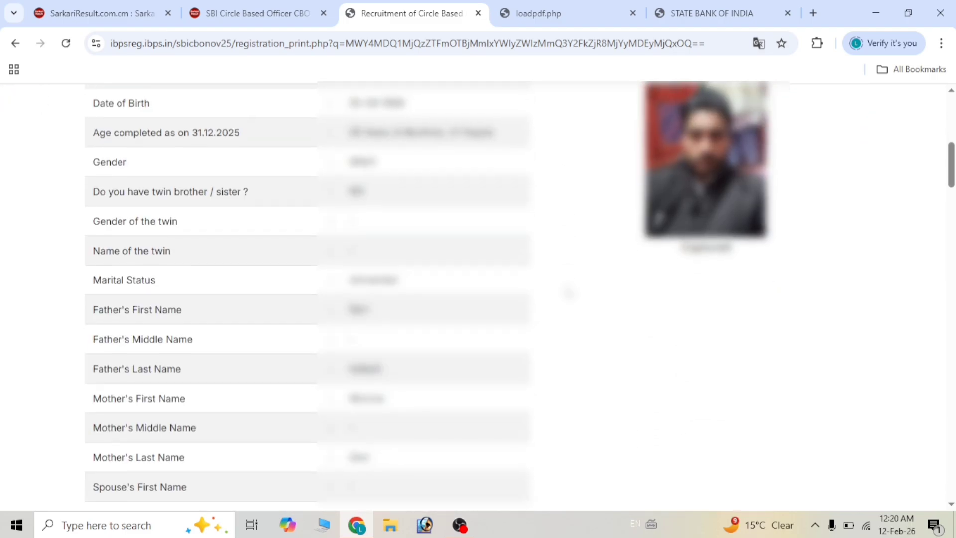
{"action": "scroll", "coordinate": [565, 289], "scroll_direction": "down", "scroll_amount": 6}
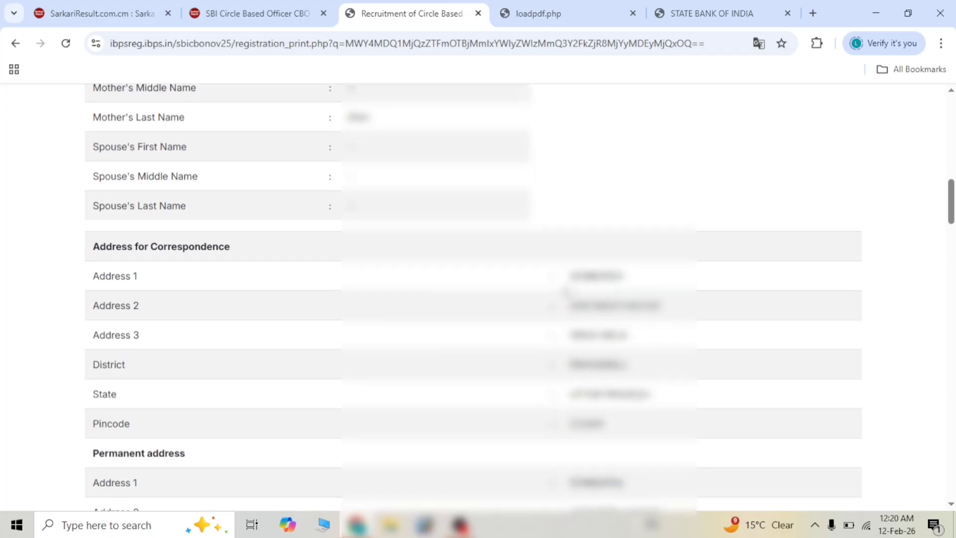
{"action": "scroll", "coordinate": [566, 290], "scroll_direction": "down", "scroll_amount": 9}
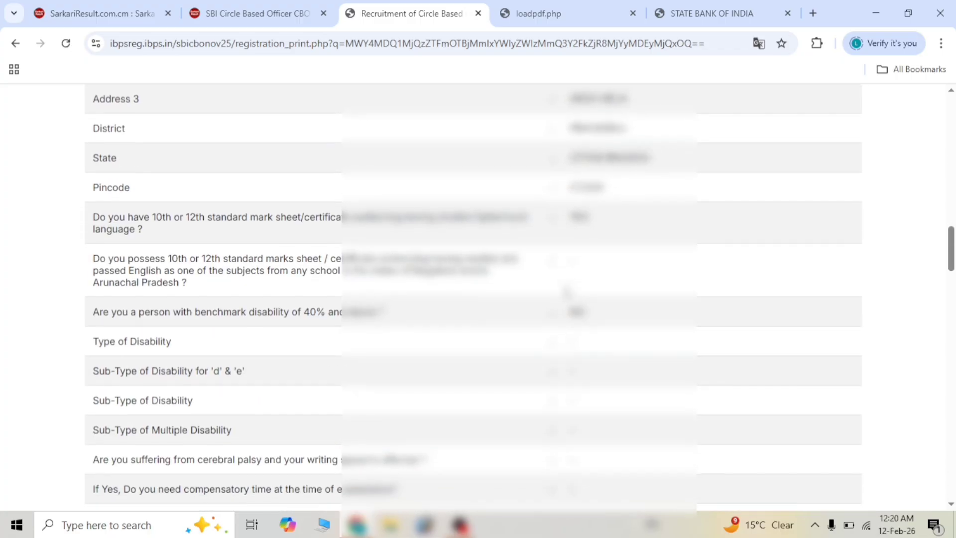
{"action": "scroll", "coordinate": [566, 291], "scroll_direction": "down", "scroll_amount": 12}
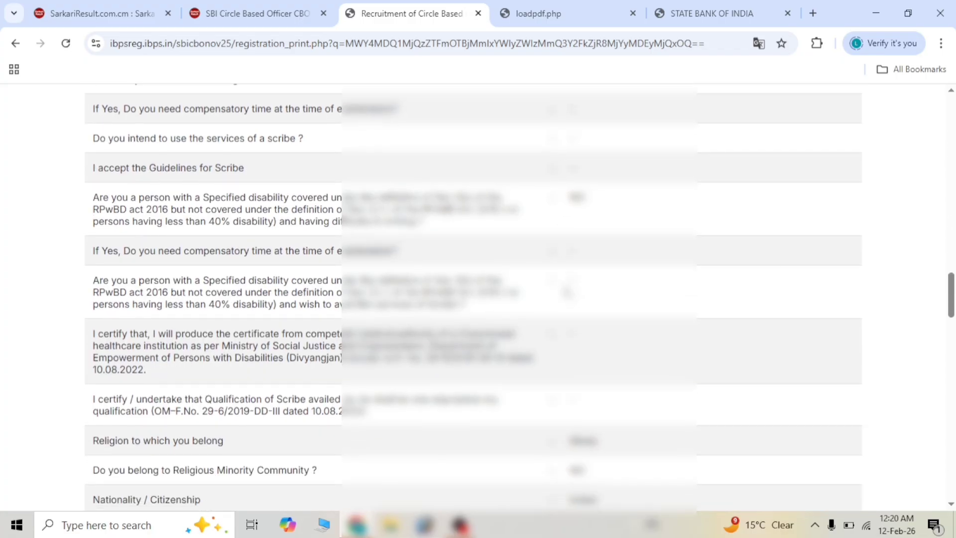
{"action": "scroll", "coordinate": [566, 291], "scroll_direction": "down", "scroll_amount": 20}
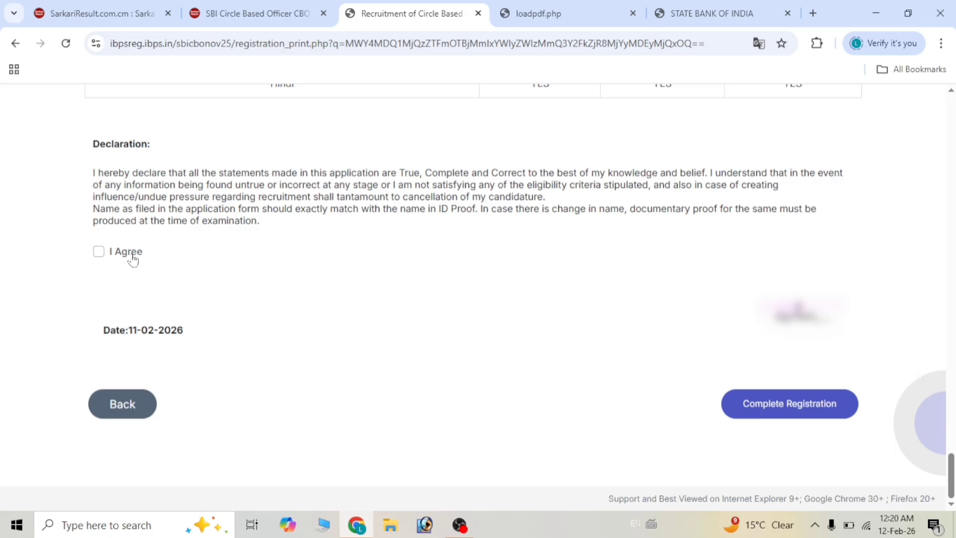
Agree to the declaration and complete the registration, accepting both confirmation prompts.
{"action": "left_click", "coordinate": [99, 257]}
{"action": "left_click", "coordinate": [769, 407]}
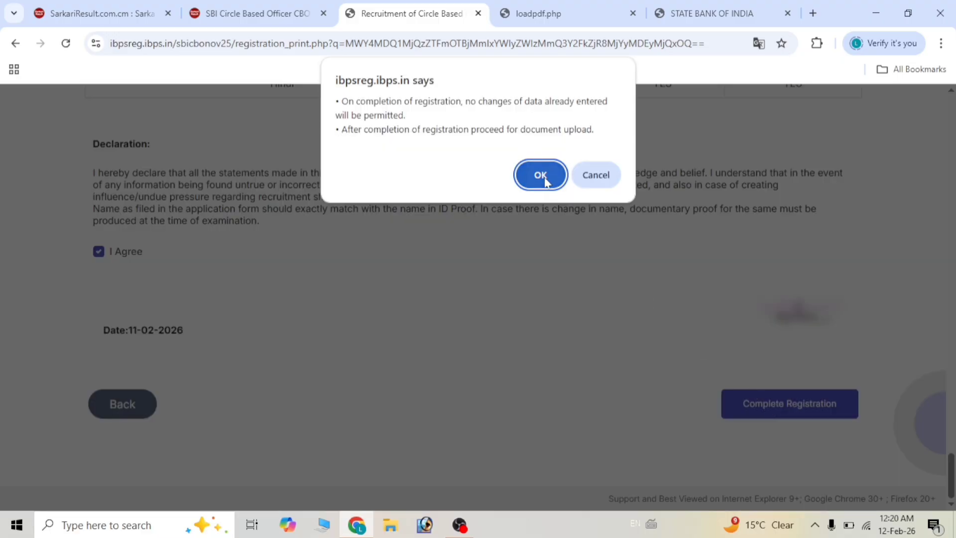
{"action": "left_click", "coordinate": [545, 174]}
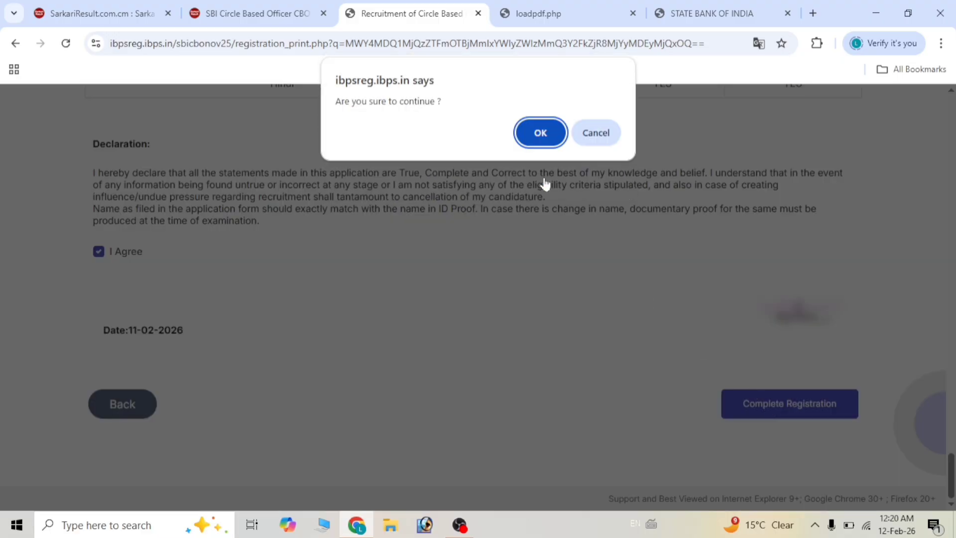
{"action": "left_click", "coordinate": [540, 132]}
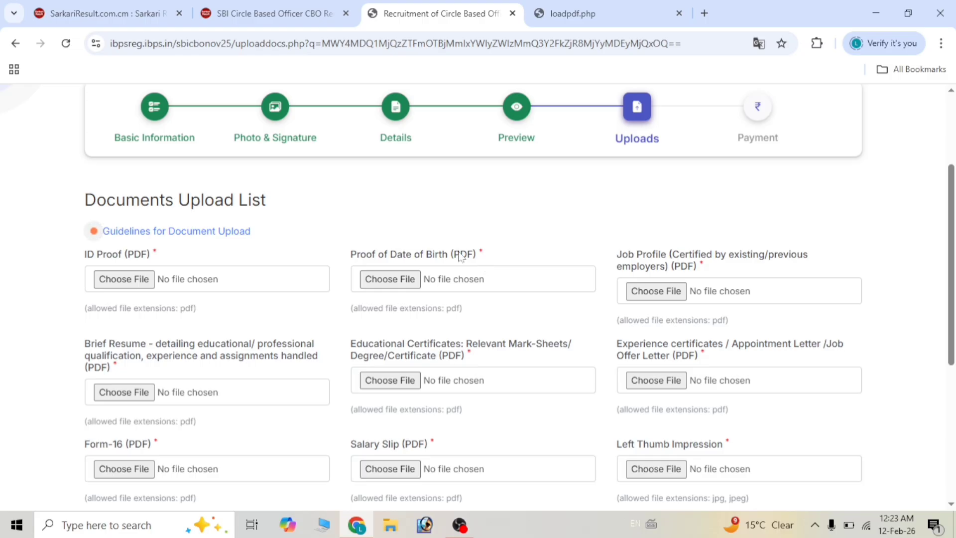
Examine the Documents Upload List for the required documents and their allowed file extensions.
{"action": "scroll", "coordinate": [655, 279], "scroll_direction": "down", "scroll_amount": 1}
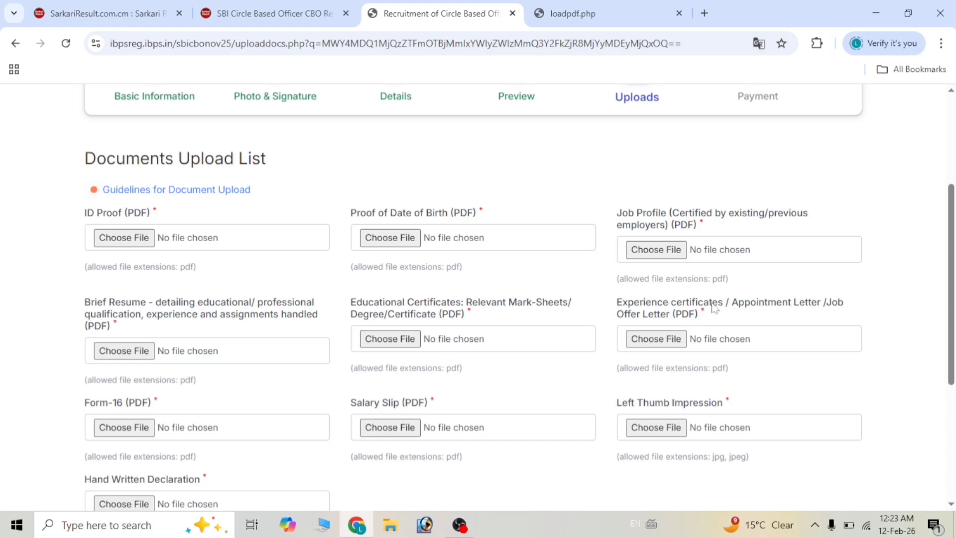
{"action": "scroll", "coordinate": [513, 379], "scroll_direction": "down", "scroll_amount": 1}
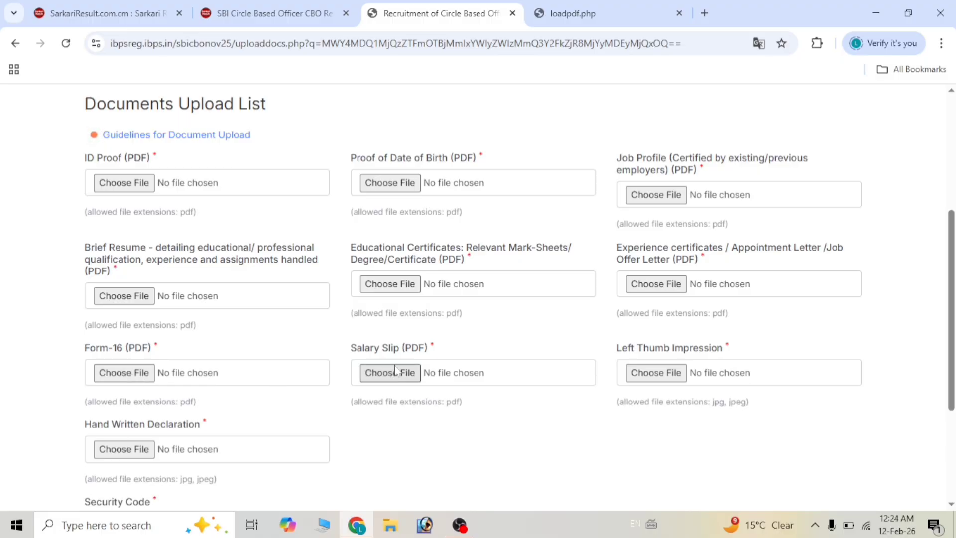
{"action": "scroll", "coordinate": [395, 369], "scroll_direction": "down", "scroll_amount": 1}
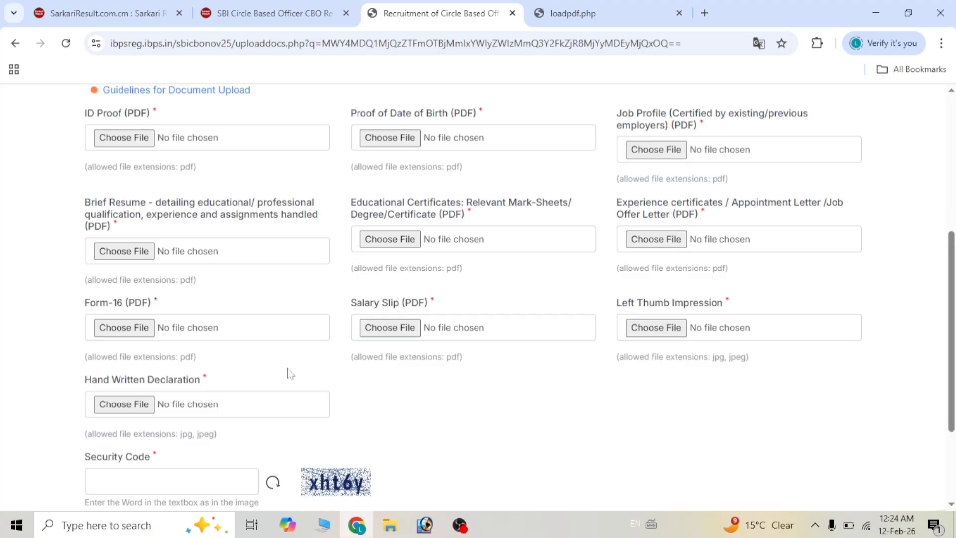
{"action": "scroll", "coordinate": [172, 393], "scroll_direction": "down", "scroll_amount": 1}
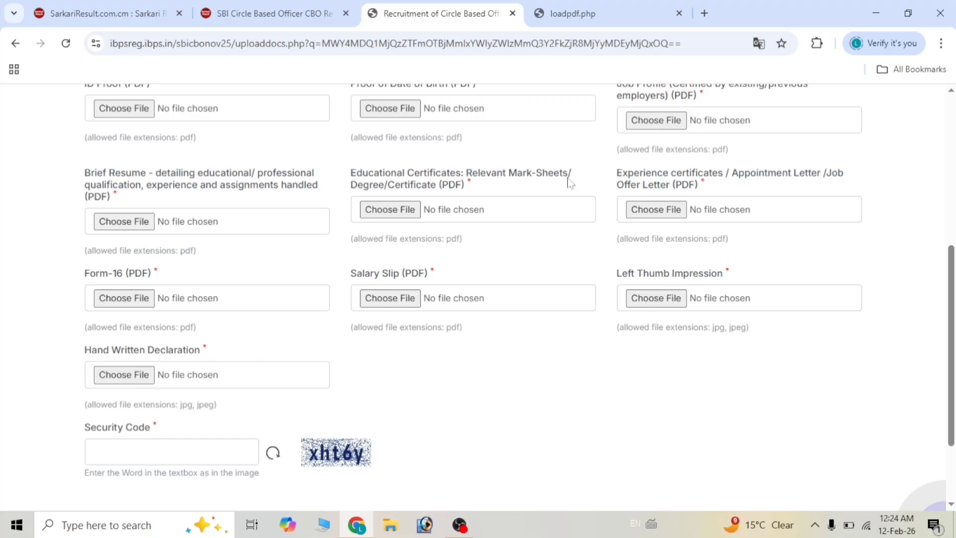
Consult the scanning and uploading guidelines in the loadpdf.php page and return to the upload form's Security Code field.
{"action": "left_click", "coordinate": [564, 12]}
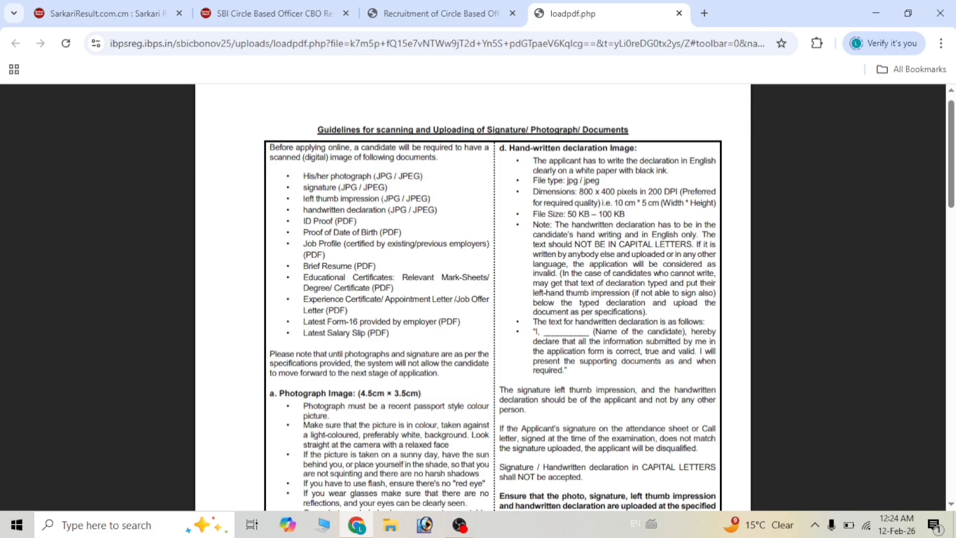
{"action": "scroll", "coordinate": [478, 298], "scroll_direction": "down", "scroll_amount": 2}
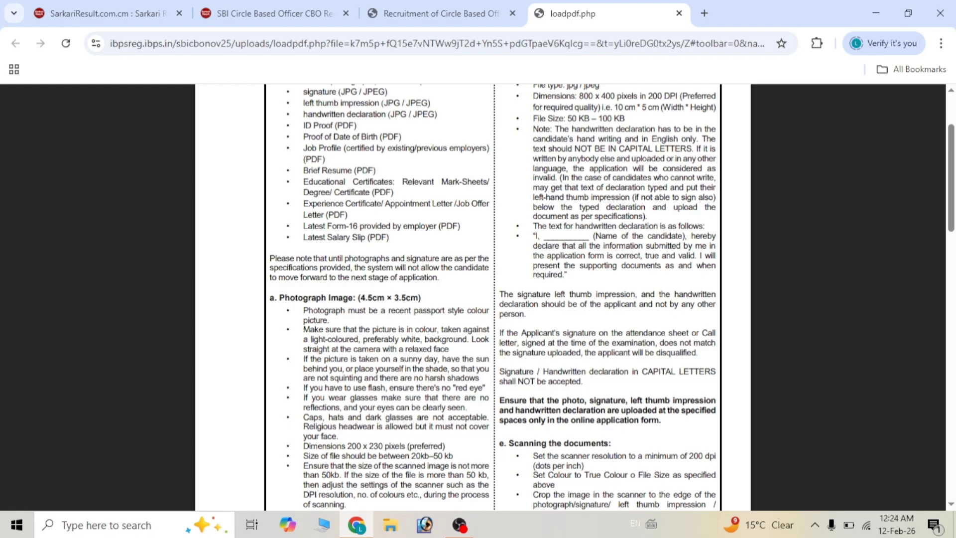
{"action": "left_click", "coordinate": [428, 14]}
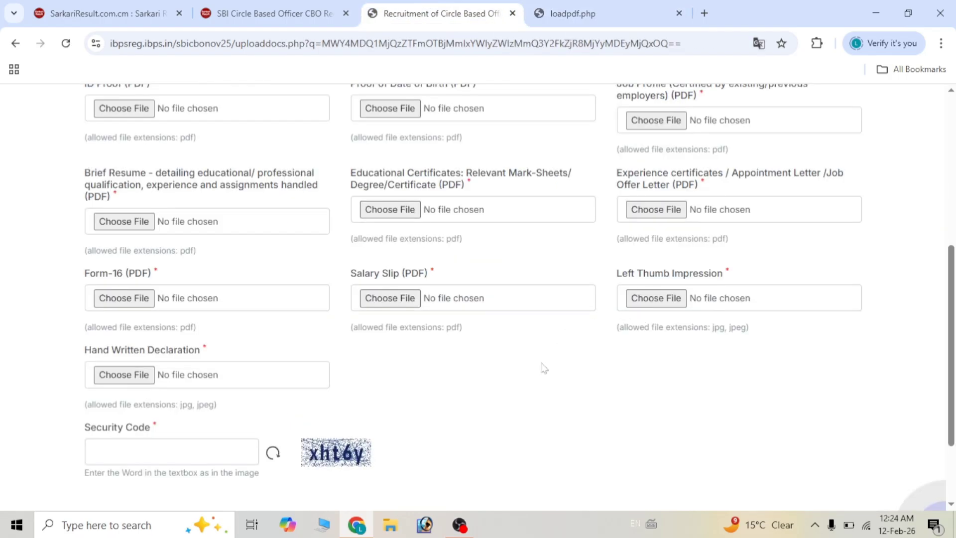
{"action": "scroll", "coordinate": [543, 368], "scroll_direction": "down", "scroll_amount": 2}
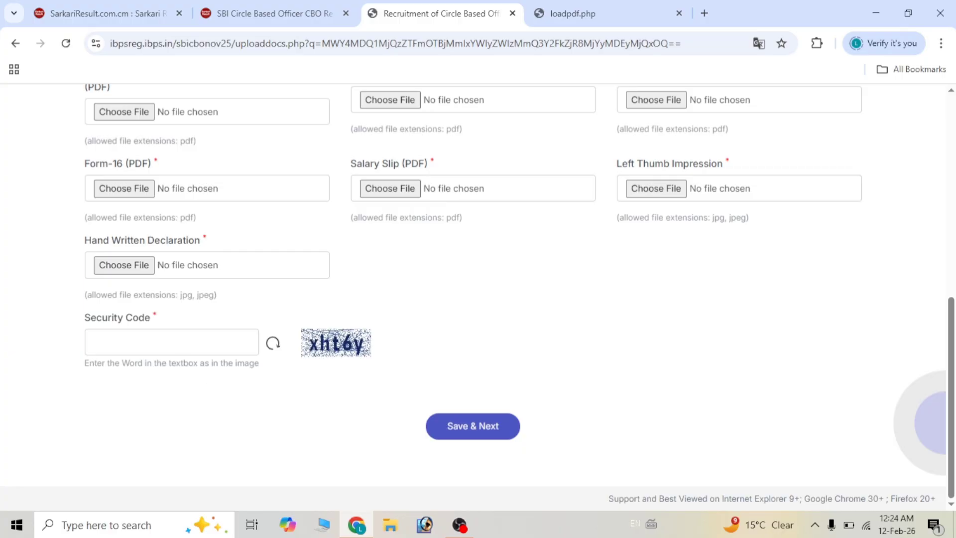
{"action": "left_click", "coordinate": [171, 341]}
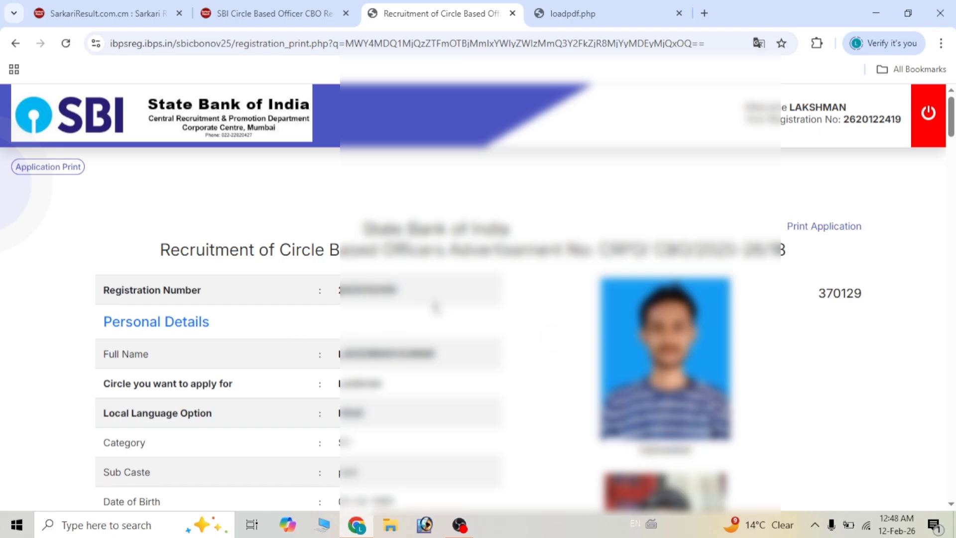
Review the submitted application printout, from the registration number and personal details to the correspondence address.
{"action": "scroll", "coordinate": [435, 307], "scroll_direction": "down", "scroll_amount": 2}
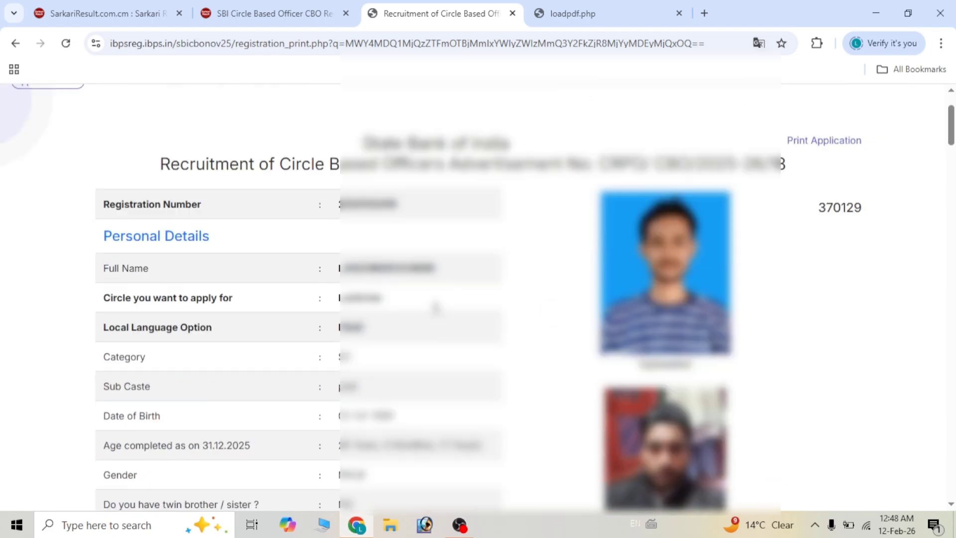
{"action": "scroll", "coordinate": [435, 307], "scroll_direction": "up", "scroll_amount": 1}
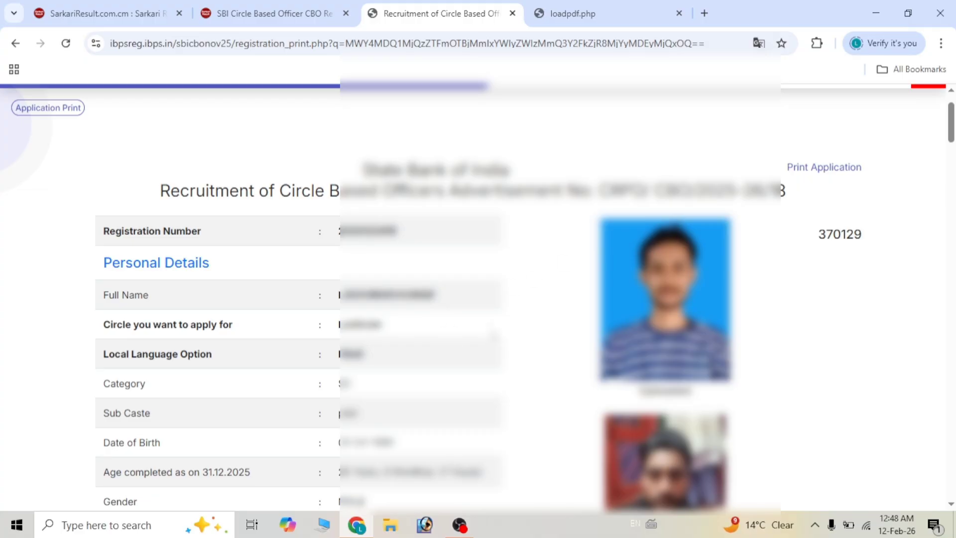
{"action": "scroll", "coordinate": [822, 145], "scroll_direction": "down", "scroll_amount": 3}
{"action": "scroll", "coordinate": [822, 144], "scroll_direction": "up", "scroll_amount": 4}
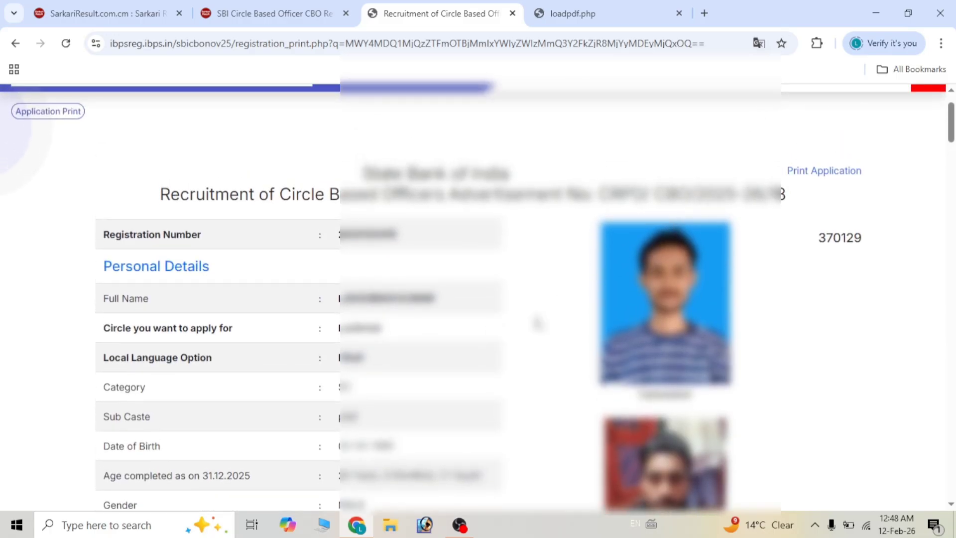
{"action": "scroll", "coordinate": [537, 324], "scroll_direction": "down", "scroll_amount": 10}
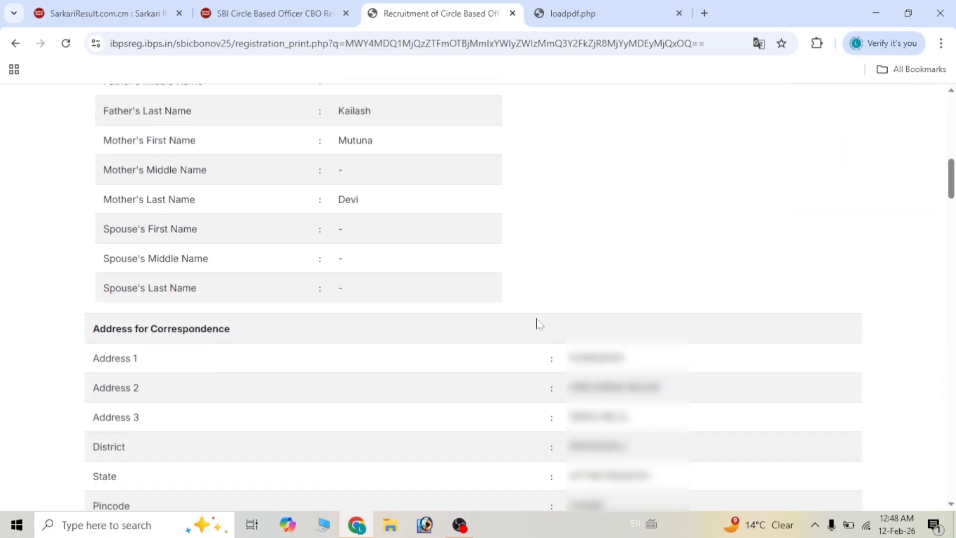